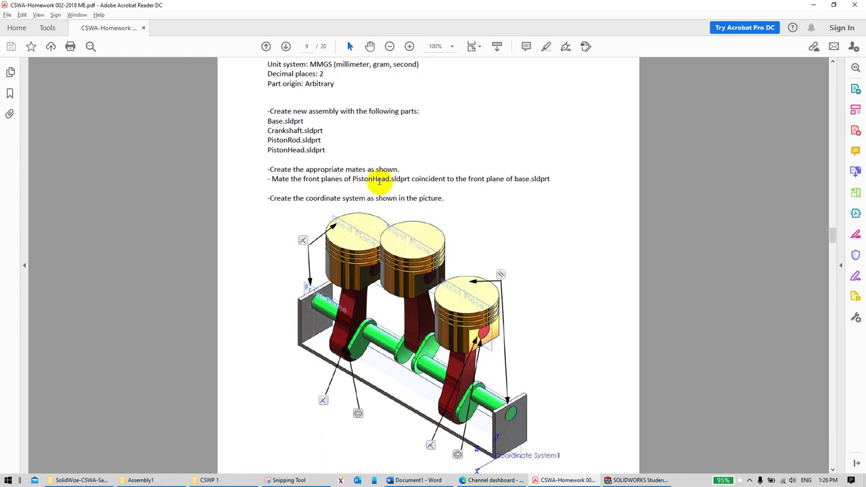
Step: Read Question 8's part list, mate and coordinate system instructions, and the angle mate picture in the homework PDF
{"action": "left_click_drag", "start_coordinate": [432, 179], "coordinate": [549, 180]}
{"action": "left_click", "coordinate": [525, 227]}
{"action": "left_click", "coordinate": [427, 245]}
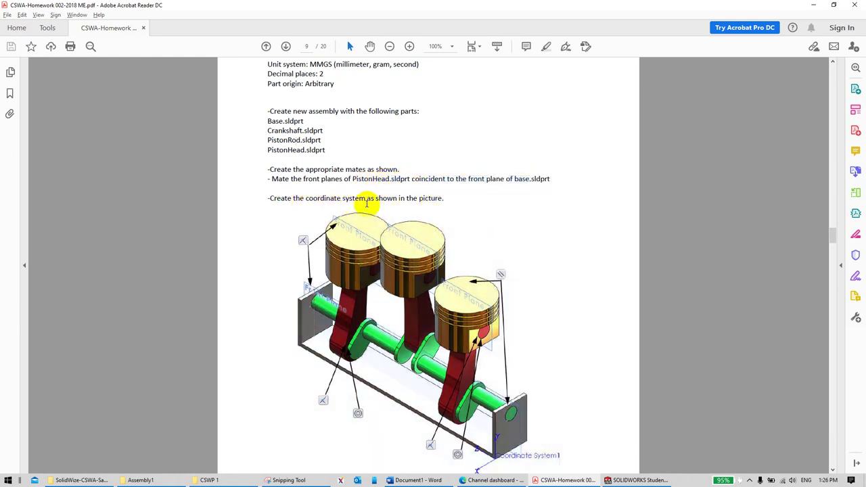
{"action": "scroll", "coordinate": [453, 295], "scroll_direction": "down", "scroll_amount": 10}
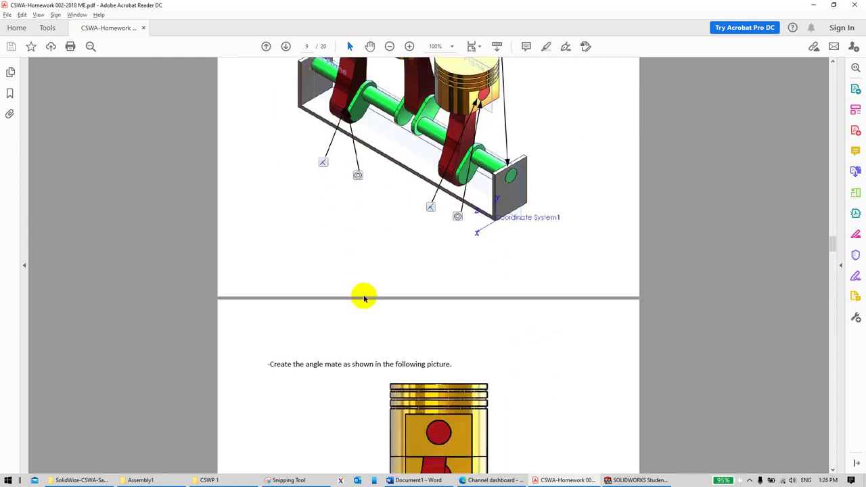
{"action": "scroll", "coordinate": [385, 277], "scroll_direction": "down", "scroll_amount": 4}
{"action": "scroll", "coordinate": [372, 242], "scroll_direction": "up", "scroll_amount": 4}
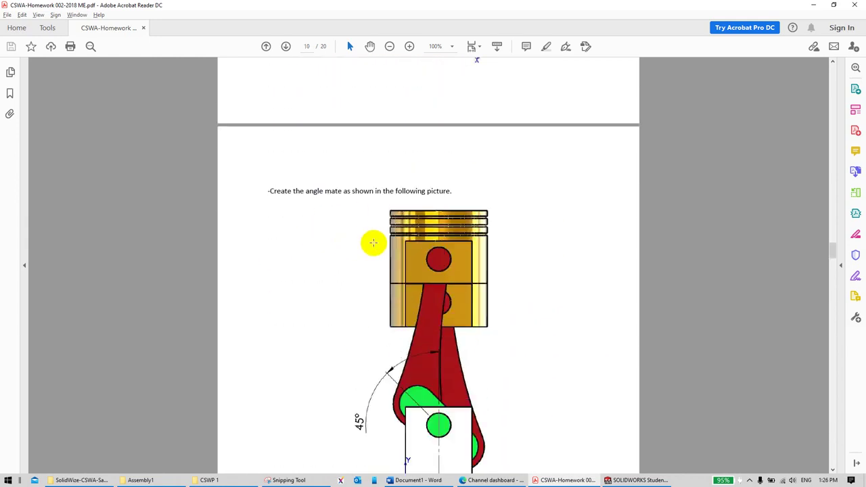
{"action": "scroll", "coordinate": [379, 271], "scroll_direction": "down", "scroll_amount": 7}
{"action": "scroll", "coordinate": [474, 281], "scroll_direction": "up", "scroll_amount": 8}
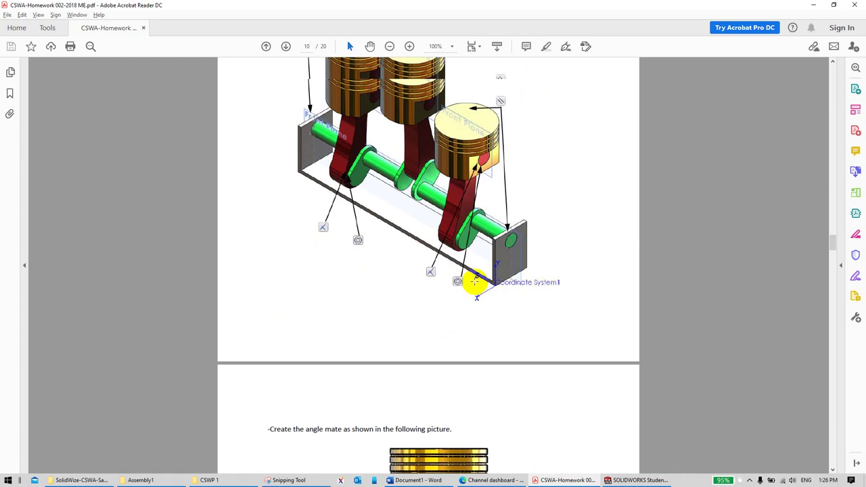
{"action": "scroll", "coordinate": [475, 284], "scroll_direction": "up", "scroll_amount": 10}
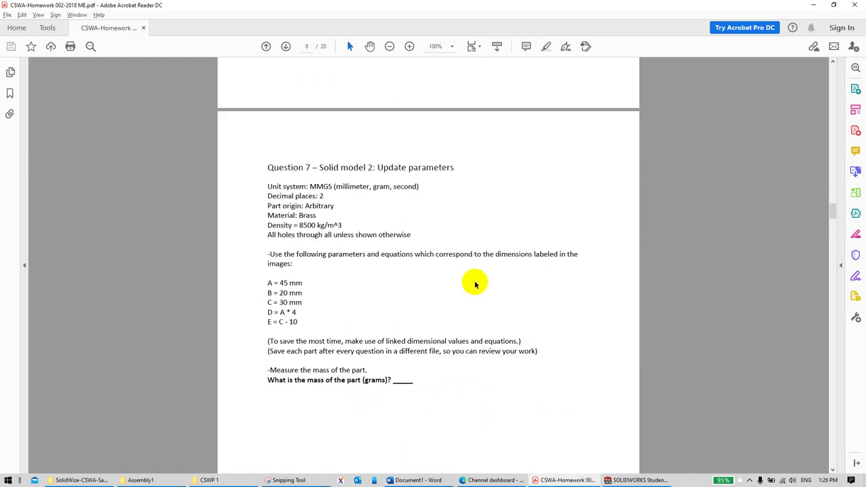
{"action": "scroll", "coordinate": [406, 214], "scroll_direction": "up", "scroll_amount": 1}
{"action": "scroll", "coordinate": [406, 214], "scroll_direction": "down", "scroll_amount": 10}
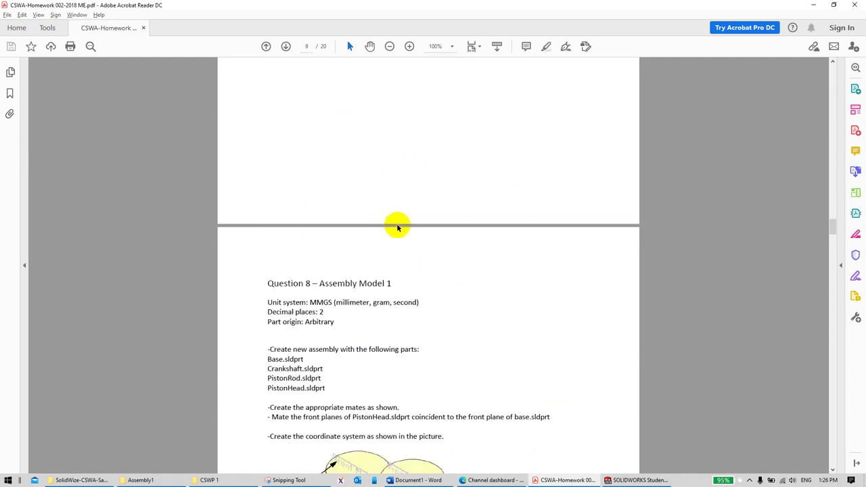
{"action": "scroll", "coordinate": [332, 271], "scroll_direction": "down", "scroll_amount": 2}
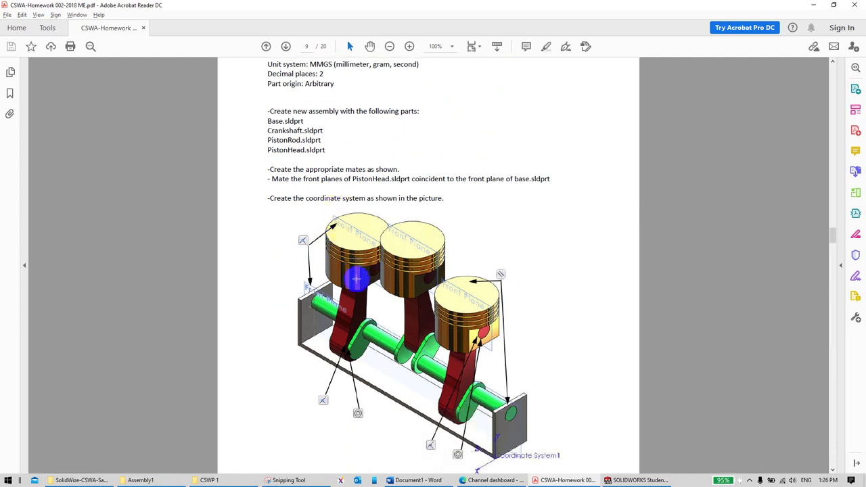
{"action": "scroll", "coordinate": [319, 133], "scroll_direction": "up", "scroll_amount": 1}
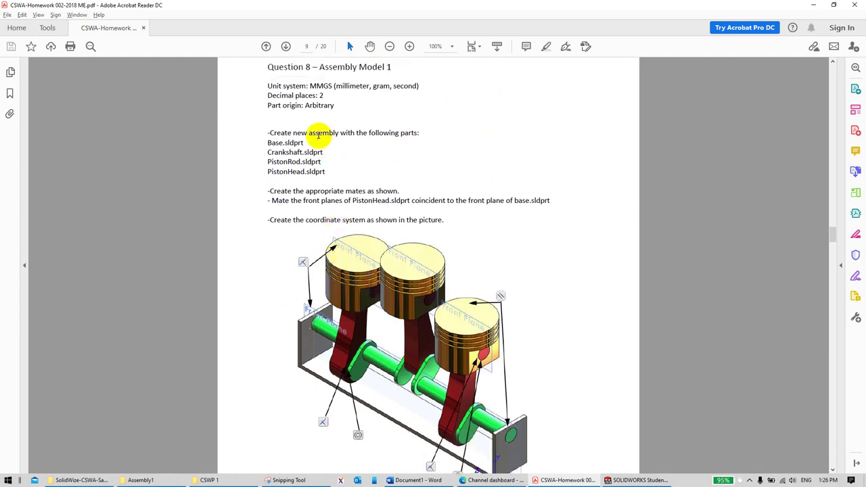
{"action": "left_click_drag", "start_coordinate": [322, 146], "coordinate": [316, 141]}
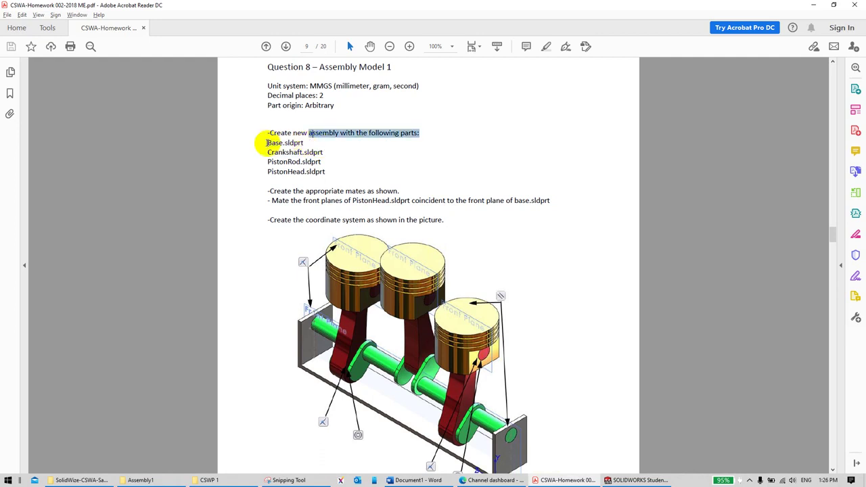
{"action": "left_click", "coordinate": [303, 142]}
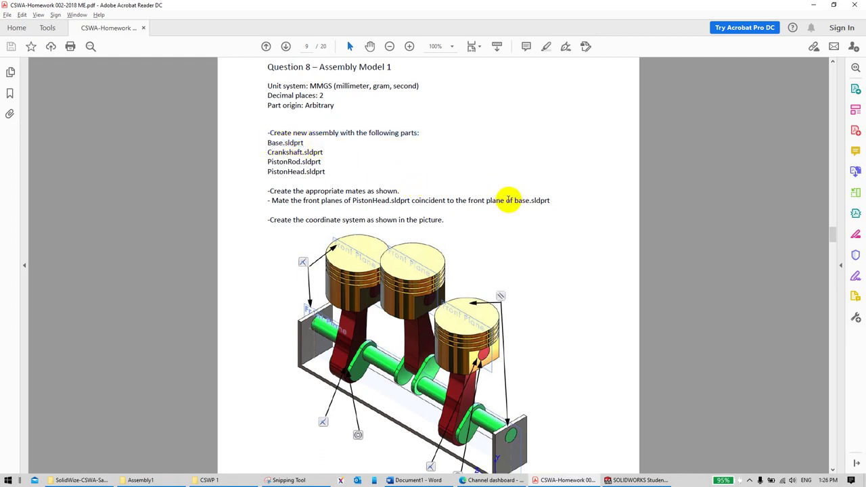
Step: Switch to SOLIDWORKS and insert the Base part from the CSWA whole exam Assembly1 folder as the first component
{"action": "key", "text": "alt+Tab"}
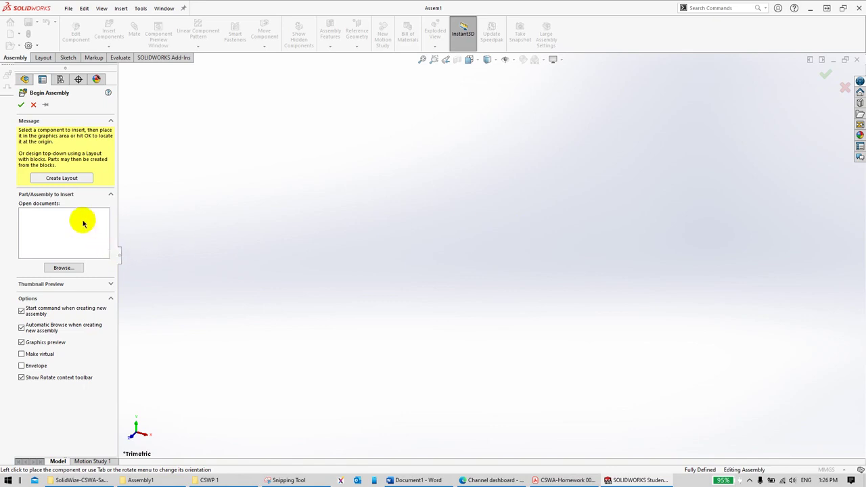
{"action": "left_click", "coordinate": [33, 105]}
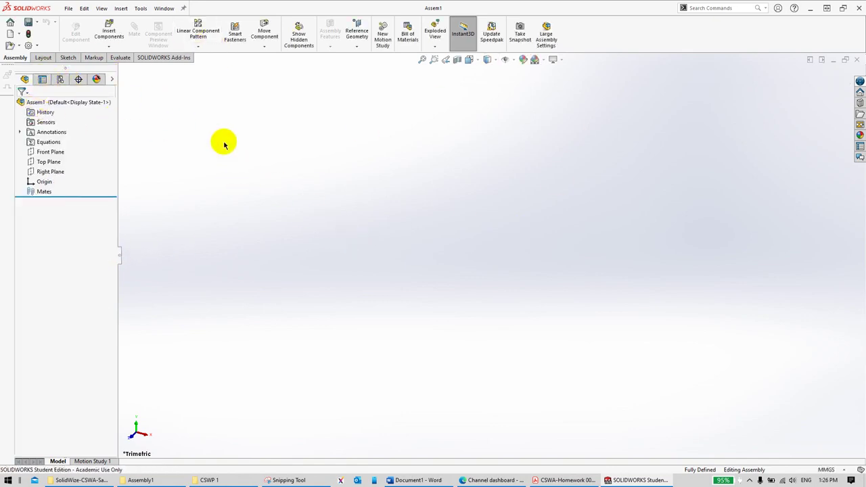
{"action": "left_click", "coordinate": [109, 30]}
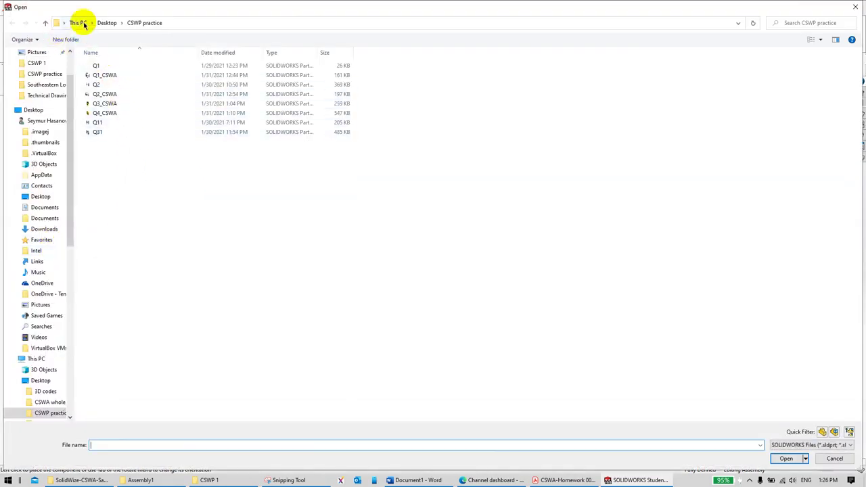
{"action": "left_click", "coordinate": [45, 23]}
{"action": "double_click", "coordinate": [146, 74]}
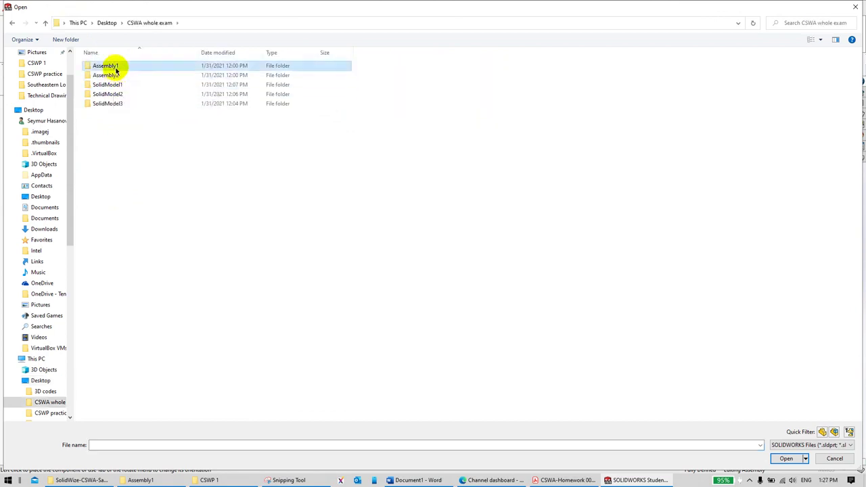
{"action": "double_click", "coordinate": [110, 66]}
{"action": "double_click", "coordinate": [121, 66]}
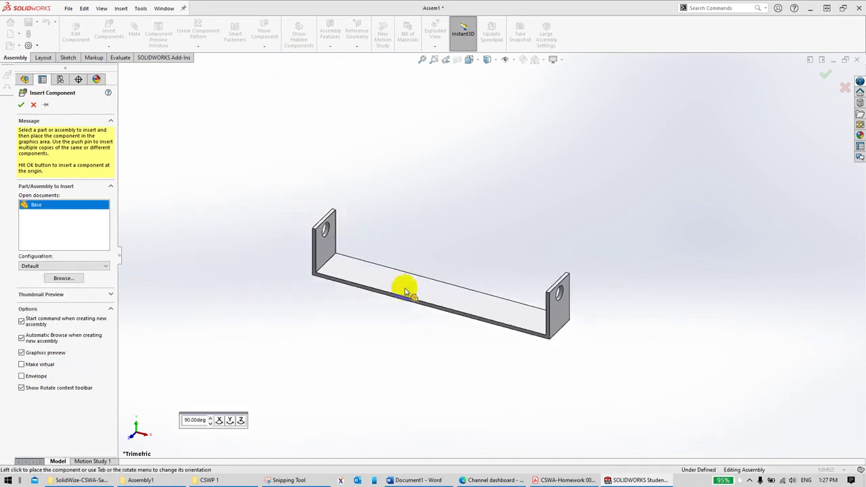
{"action": "left_click", "coordinate": [416, 284]}
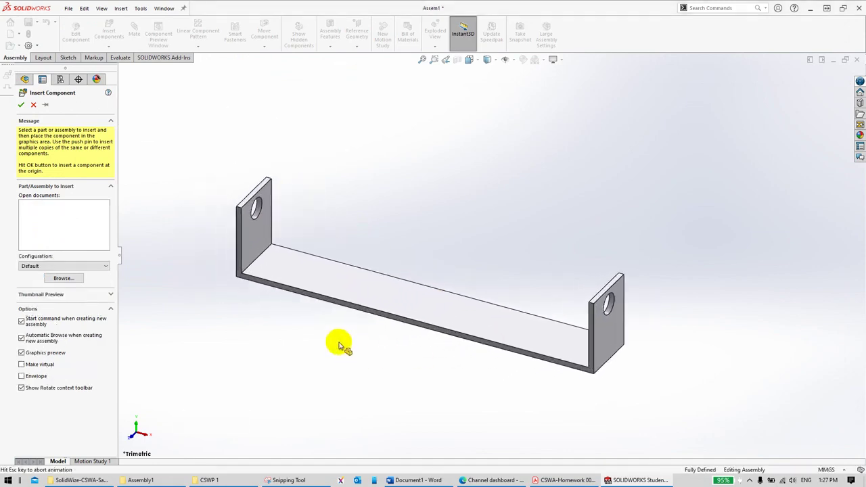
Step: Insert the CrankShaft part from the Assembly1 folder beside the base, cancelling the other queued components from EnginePiston onward
{"action": "left_click", "coordinate": [109, 34]}
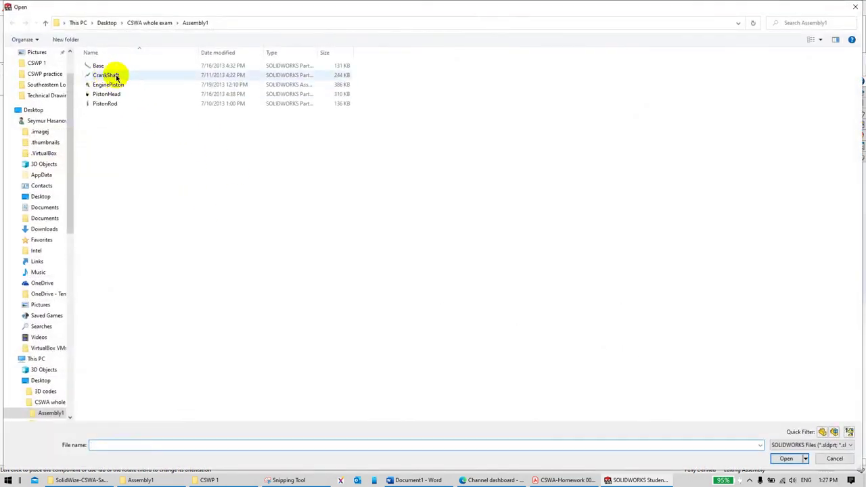
{"action": "left_click", "coordinate": [119, 76]}
{"action": "left_click", "coordinate": [122, 86], "text": "ctrl"}
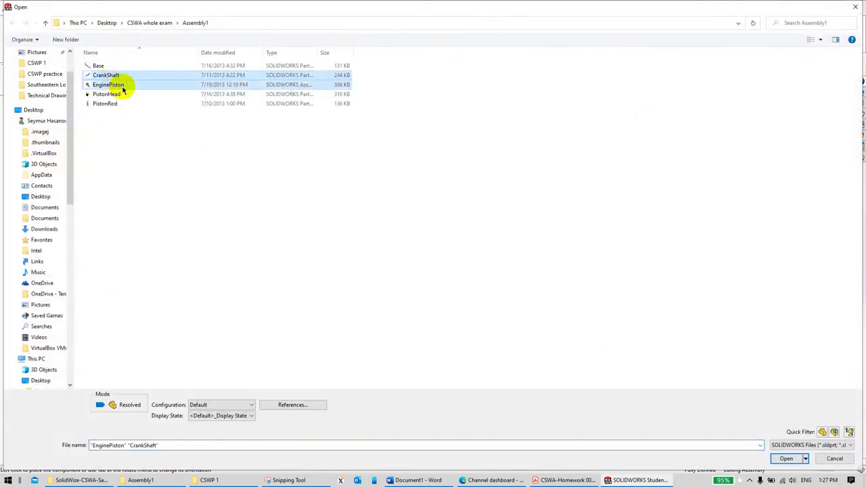
{"action": "left_click", "coordinate": [117, 103], "text": "ctrl+shift"}
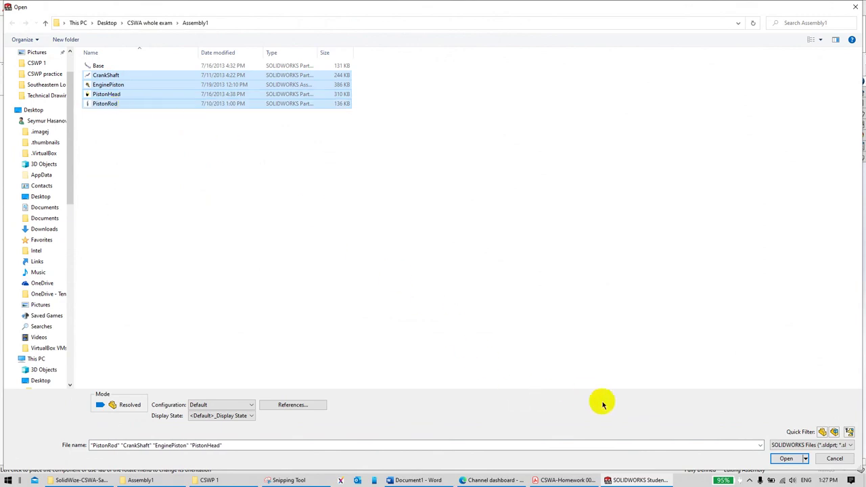
{"action": "left_click", "coordinate": [786, 459]}
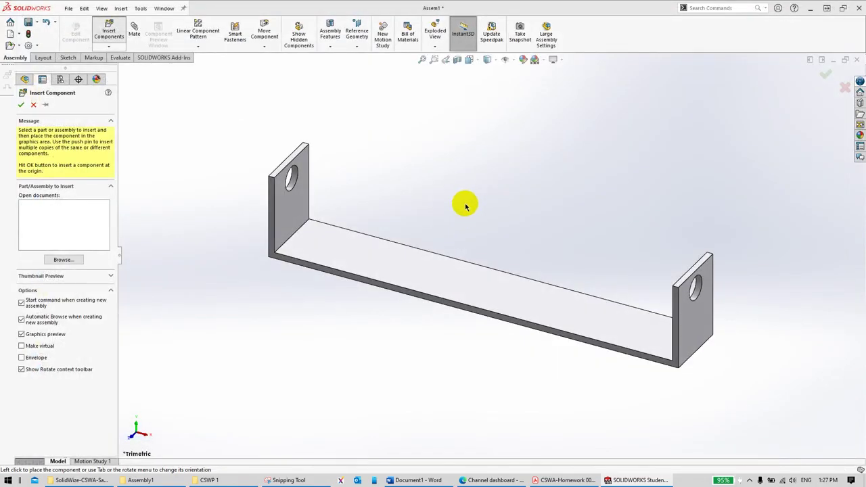
{"action": "scroll", "coordinate": [465, 207], "scroll_direction": "up", "scroll_amount": 4}
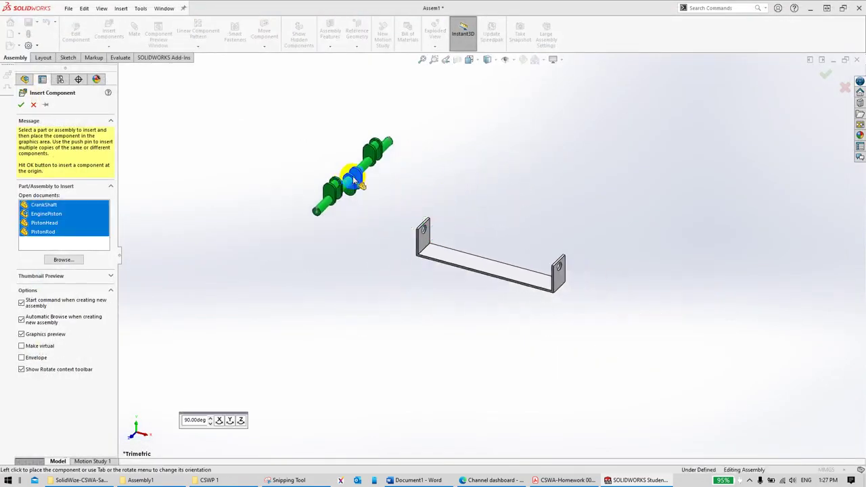
{"action": "left_click", "coordinate": [354, 180]}
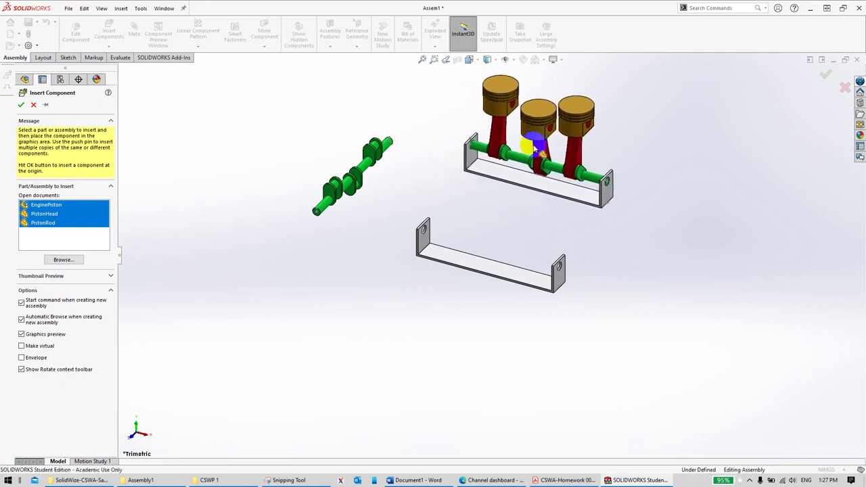
{"action": "left_click", "coordinate": [535, 149]}
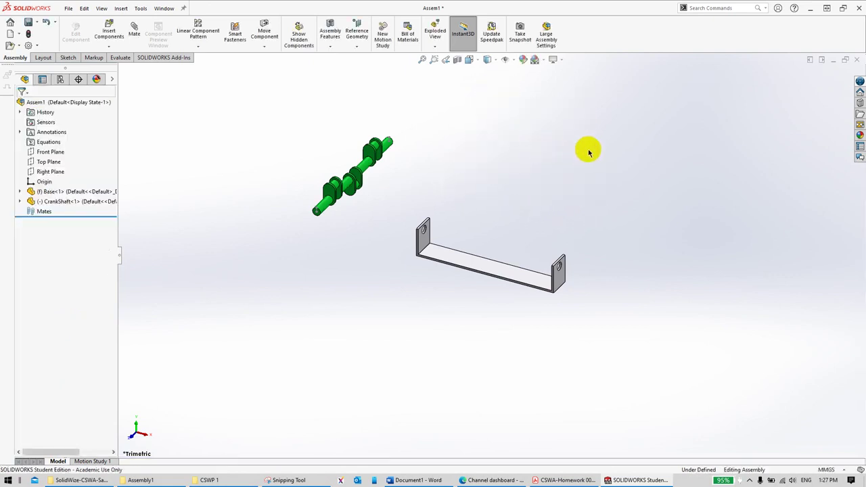
Step: Insert the PistonHead and PistonRod parts from the Assembly1 folder and place them above the base
{"action": "left_click", "coordinate": [122, 45]}
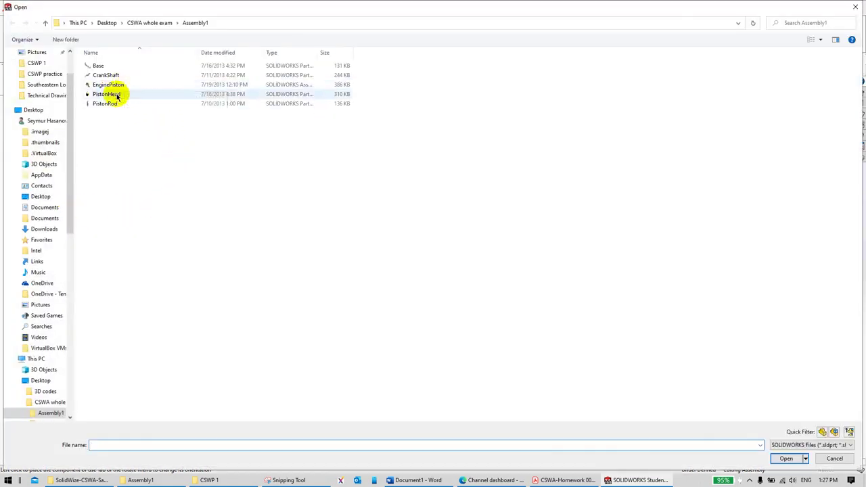
{"action": "left_click", "coordinate": [112, 94]}
{"action": "left_click", "coordinate": [112, 104], "text": "ctrl"}
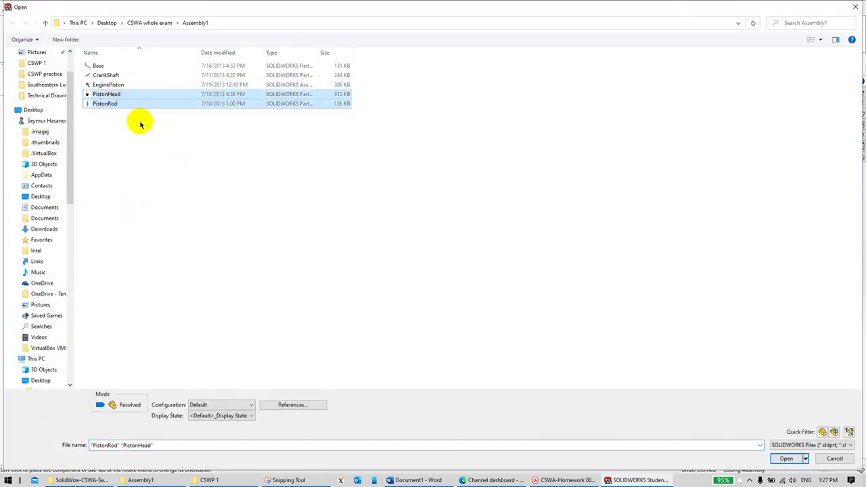
{"action": "left_click", "coordinate": [786, 459]}
{"action": "left_click", "coordinate": [498, 168]}
{"action": "left_click", "coordinate": [571, 198]}
{"action": "scroll", "coordinate": [497, 225], "scroll_direction": "down", "scroll_amount": 2}
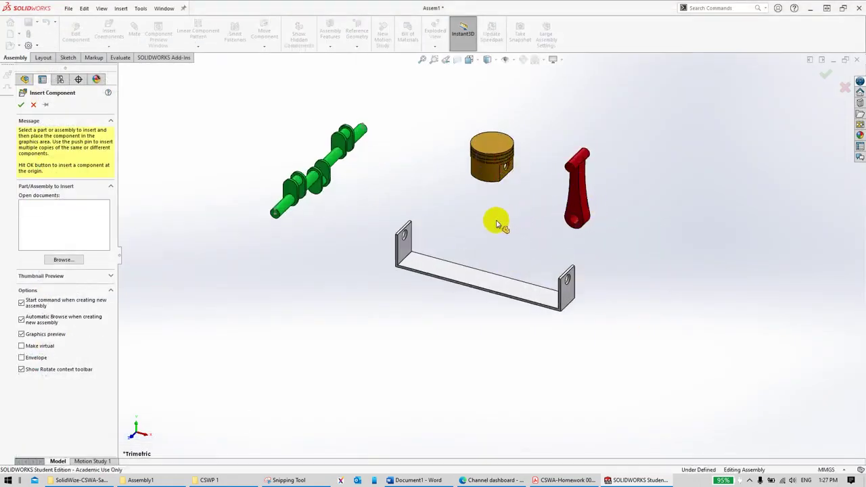
{"action": "key", "text": "Escape"}
{"action": "scroll", "coordinate": [498, 225], "scroll_direction": "down", "scroll_amount": 1}
Step: Check the assembly picture in the homework PDF and turn the crankshaft lengthwise above the base in SOLIDWORKS
{"action": "key", "text": "alt+Tab"}
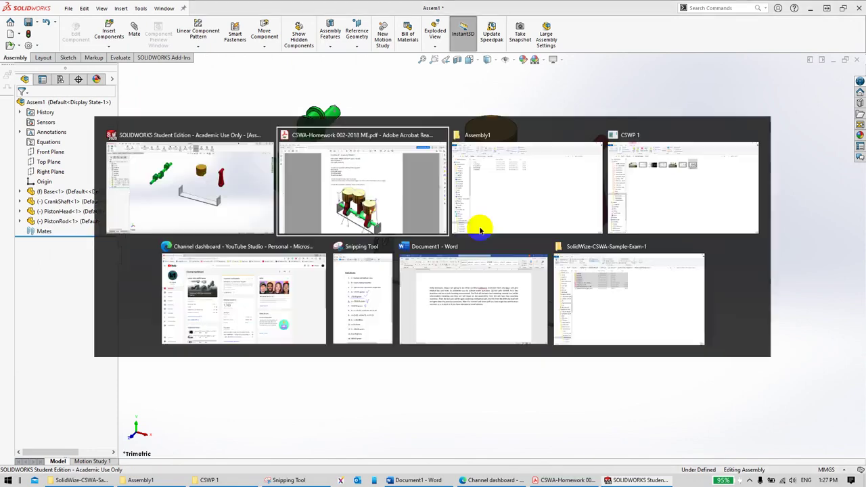
{"action": "scroll", "coordinate": [443, 221], "scroll_direction": "down", "scroll_amount": 1}
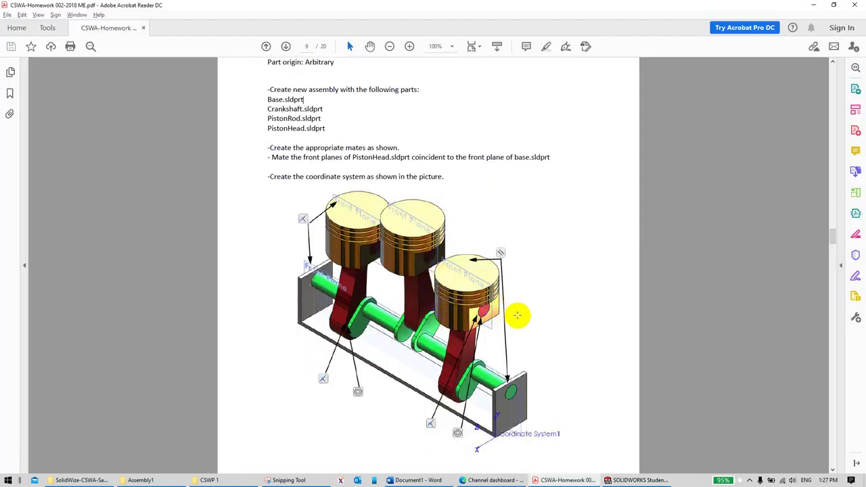
{"action": "key", "text": "alt+Tab"}
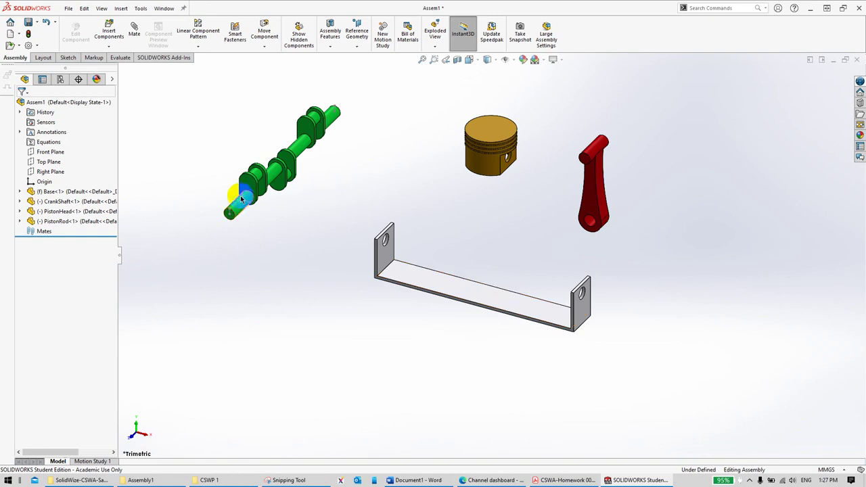
{"action": "left_click_drag", "start_coordinate": [248, 212], "coordinate": [423, 154]}
{"action": "scroll", "coordinate": [423, 154], "scroll_direction": "down", "scroll_amount": 1}
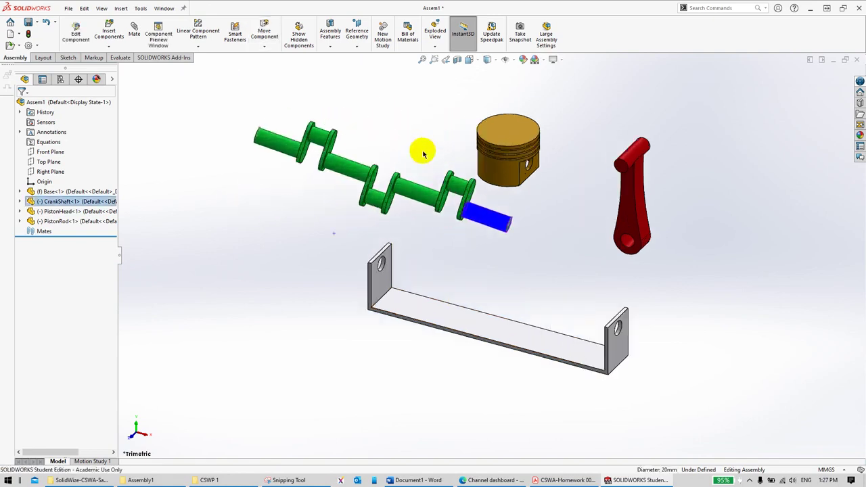
{"action": "left_click_drag", "start_coordinate": [491, 224], "coordinate": [575, 266]}
{"action": "scroll", "coordinate": [508, 225], "scroll_direction": "down", "scroll_amount": 2}
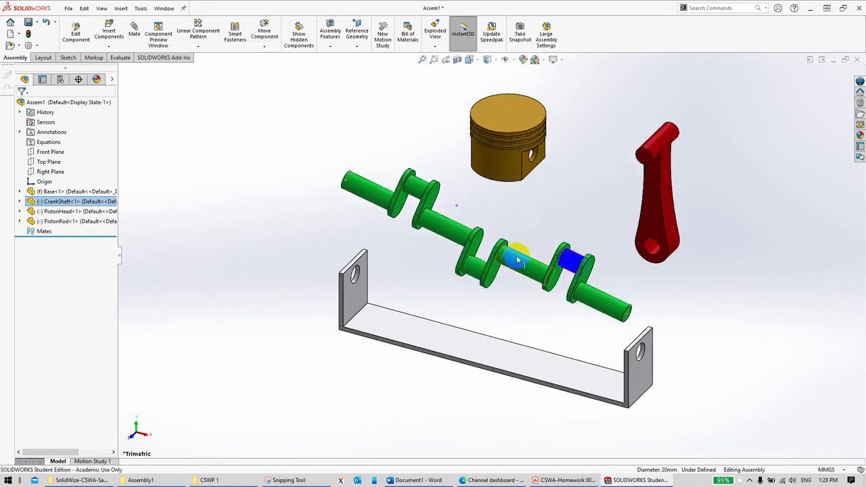
Step: Add a concentric mate between the crankshaft's end cylinder and the hole in the base's upright
{"action": "left_click", "coordinate": [365, 188]}
{"action": "left_click", "coordinate": [356, 276], "text": "ctrl"}
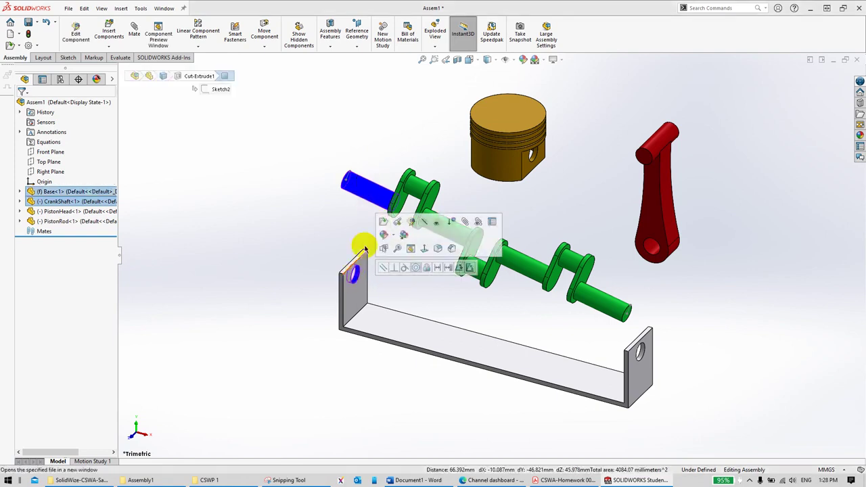
{"action": "left_click", "coordinate": [416, 267]}
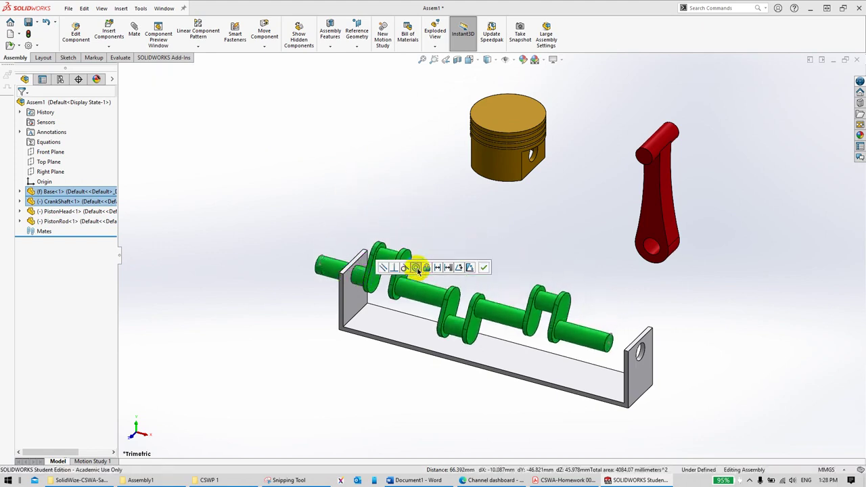
{"action": "left_click", "coordinate": [310, 202]}
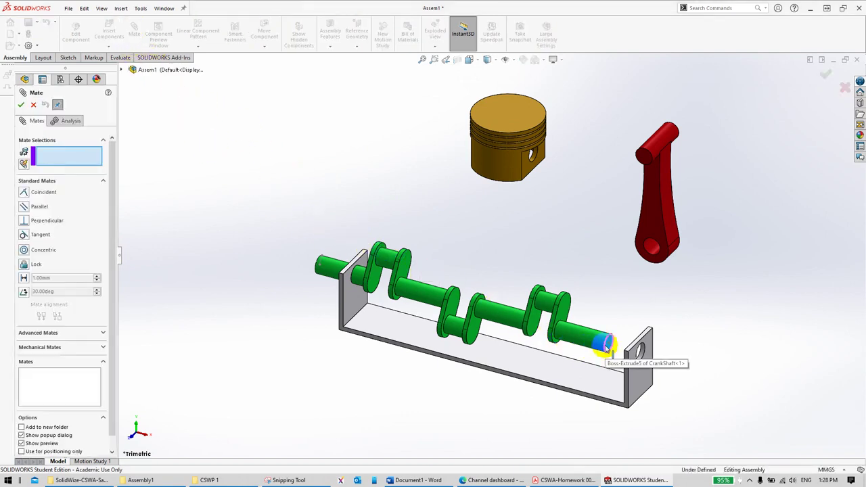
{"action": "key", "text": "Escape"}
Step: Check the homework picture and add a coincident mate between the crankshaft's end face and the outer face of the base's upright in SOLIDWORKS
{"action": "key", "text": "alt+Tab"}
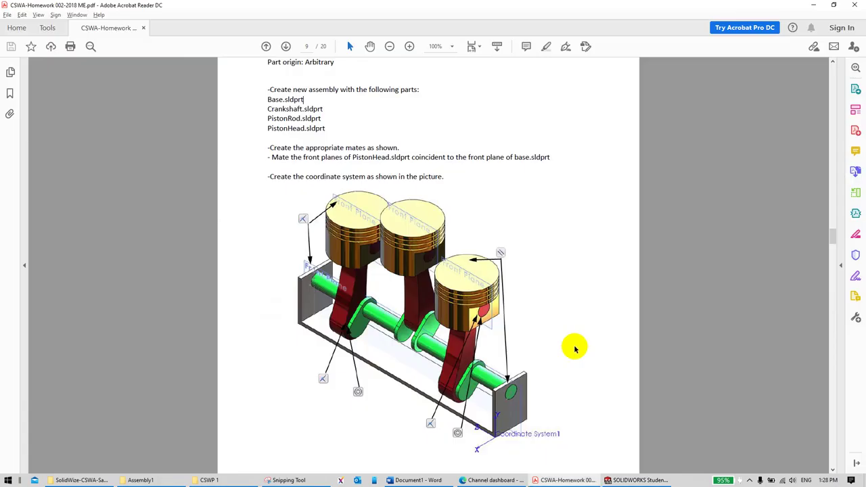
{"action": "key", "text": "alt+Tab"}
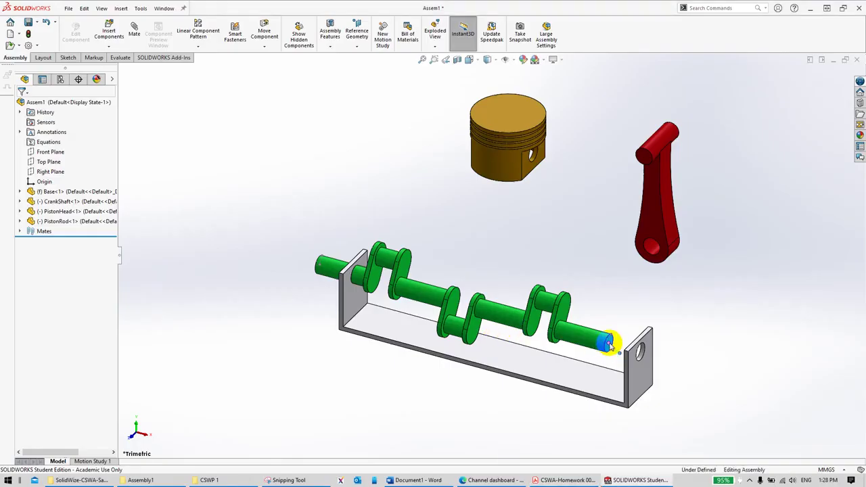
{"action": "left_click", "coordinate": [609, 343]}
{"action": "scroll", "coordinate": [595, 339], "scroll_direction": "down", "scroll_amount": 5}
{"action": "left_click", "coordinate": [460, 164]}
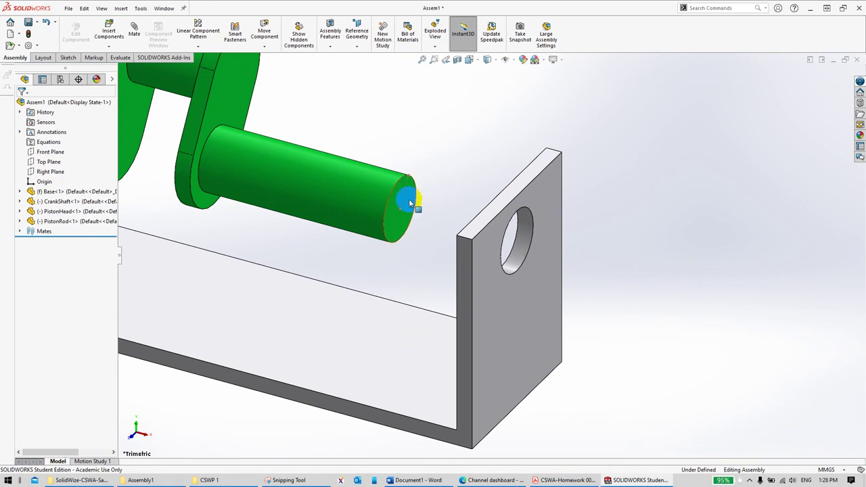
{"action": "left_click", "coordinate": [412, 203]}
{"action": "left_click", "coordinate": [516, 292], "text": "ctrl"}
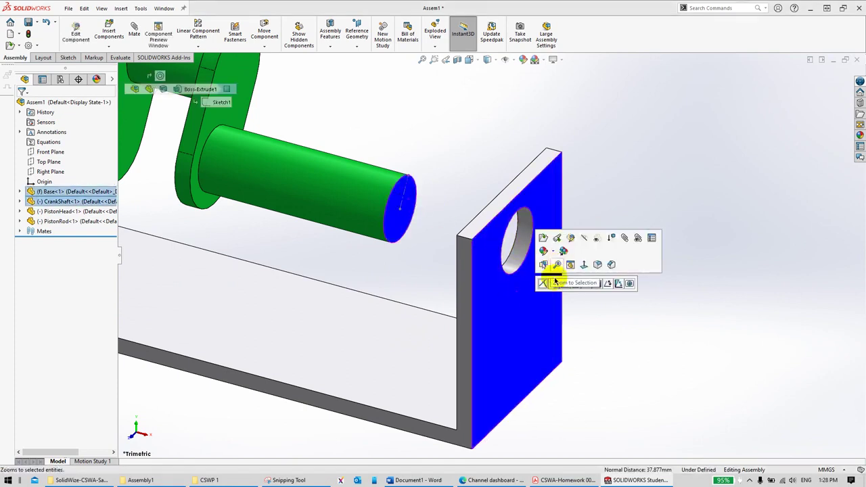
{"action": "left_click", "coordinate": [543, 284]}
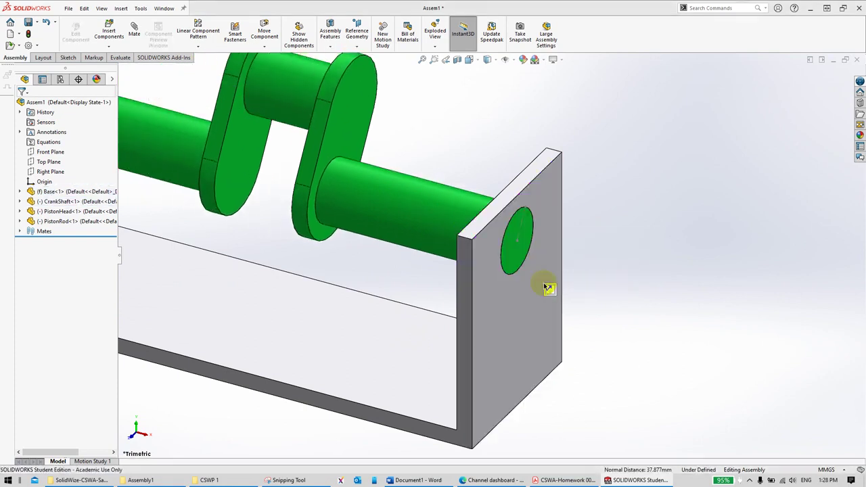
Step: Turn the crankshaft in the base to test its rotation and compare the assembly with the picture in the homework PDF
{"action": "scroll", "coordinate": [496, 268], "scroll_direction": "up", "scroll_amount": 3}
{"action": "scroll", "coordinate": [496, 267], "scroll_direction": "up", "scroll_amount": 2}
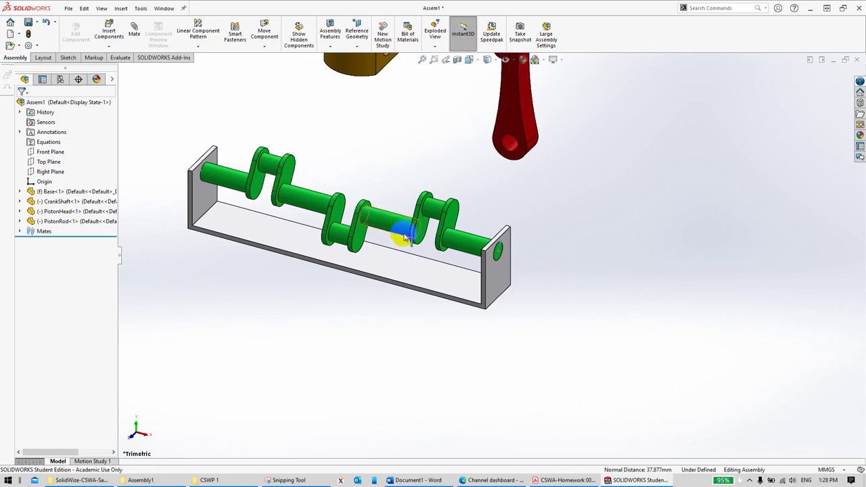
{"action": "left_click_drag", "start_coordinate": [451, 220], "coordinate": [474, 261]}
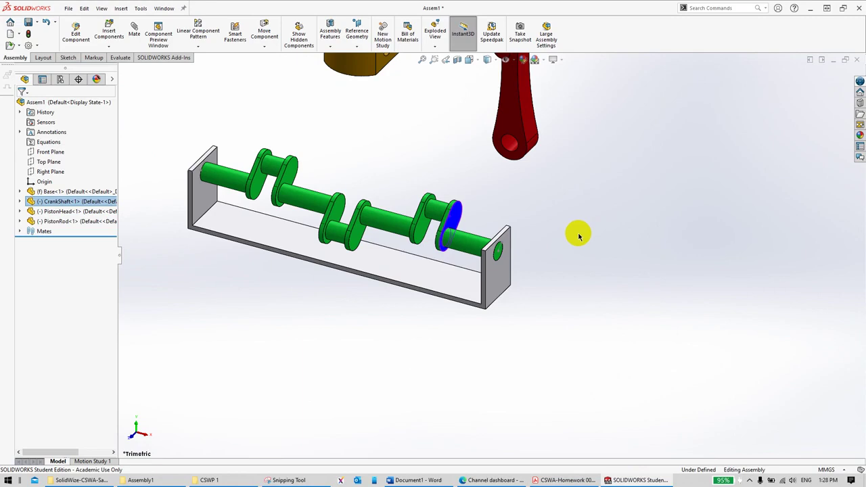
{"action": "left_click", "coordinate": [574, 234]}
{"action": "scroll", "coordinate": [500, 197], "scroll_direction": "up", "scroll_amount": 2}
{"action": "key", "text": "alt+Tab"}
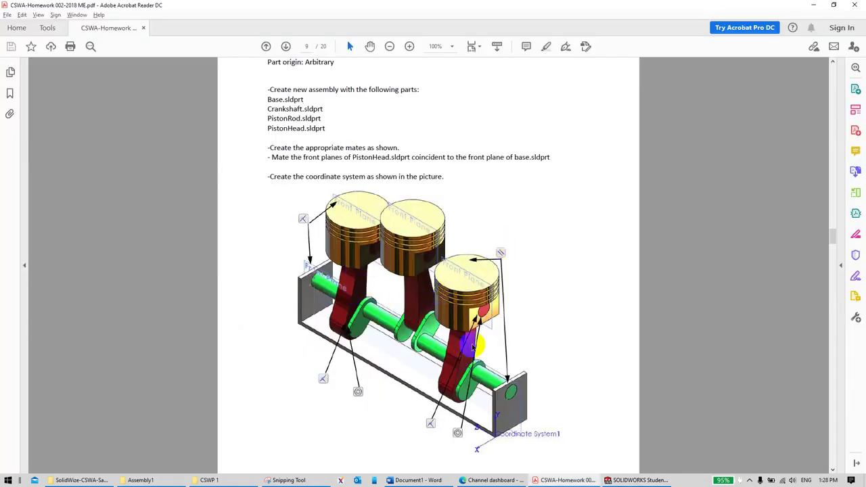
{"action": "key", "text": "alt+Tab"}
Step: Move the piston rod above the first crankpin and mate the rod's lower hole concentric with that crankpin
{"action": "left_click_drag", "start_coordinate": [522, 205], "coordinate": [352, 206]}
{"action": "key", "text": "Escape"}
{"action": "scroll", "coordinate": [367, 235], "scroll_direction": "down", "scroll_amount": 3}
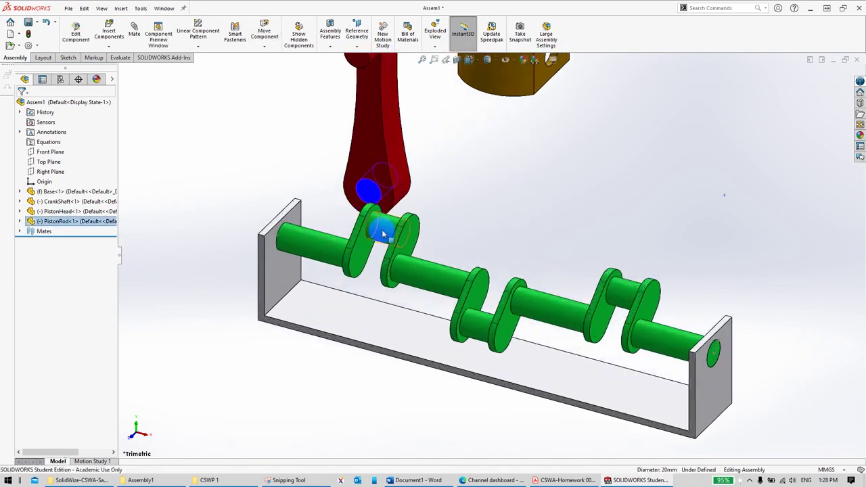
{"action": "left_click", "coordinate": [382, 236], "text": "ctrl"}
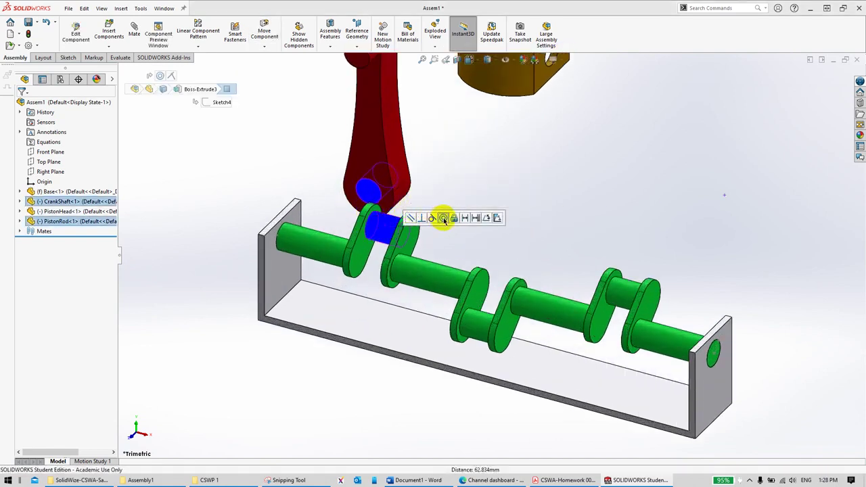
{"action": "left_click", "coordinate": [443, 218]}
Step: Swing the first piston rod upright, check the homework picture, and mate the rod's side face coincident with the adjacent crank web's inner face
{"action": "left_click_drag", "start_coordinate": [183, 141], "coordinate": [473, 196]}
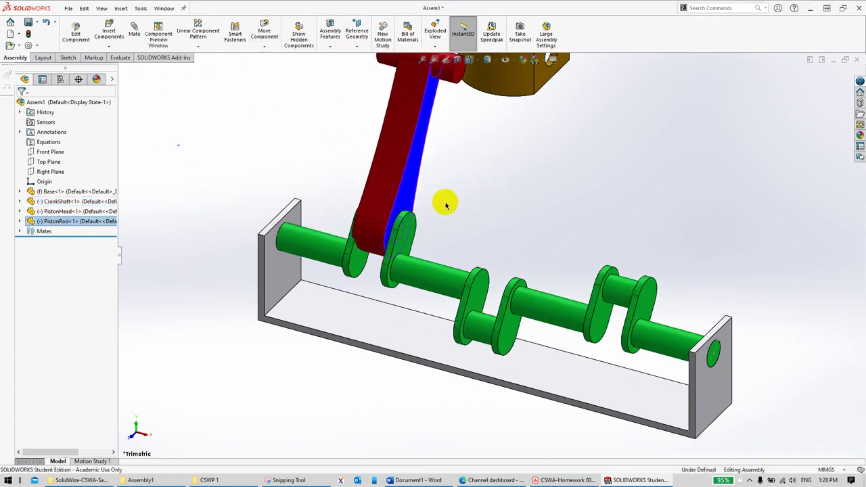
{"action": "scroll", "coordinate": [408, 220], "scroll_direction": "down", "scroll_amount": 4}
{"action": "middle_click_drag", "start_coordinate": [451, 187], "coordinate": [456, 207]}
{"action": "key", "text": "alt+Tab"}
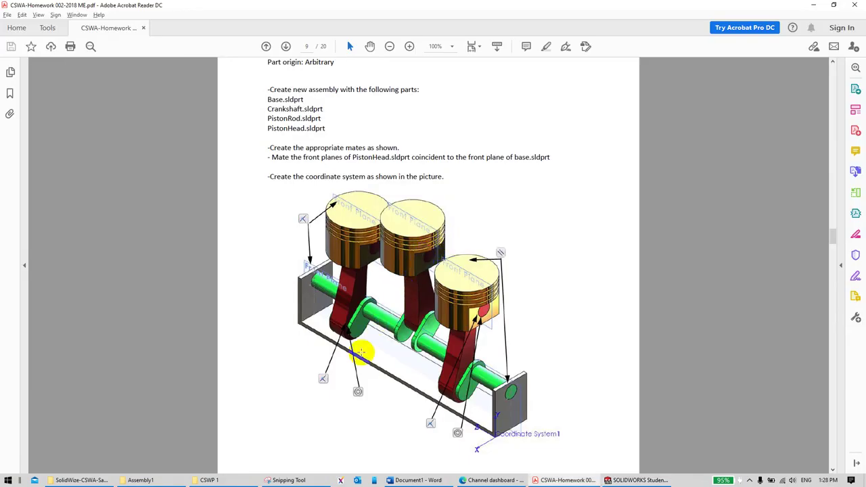
{"action": "key", "text": "alt+Tab"}
{"action": "middle_click_drag", "start_coordinate": [440, 227], "coordinate": [522, 358]}
{"action": "left_click", "coordinate": [521, 371], "text": "ctrl"}
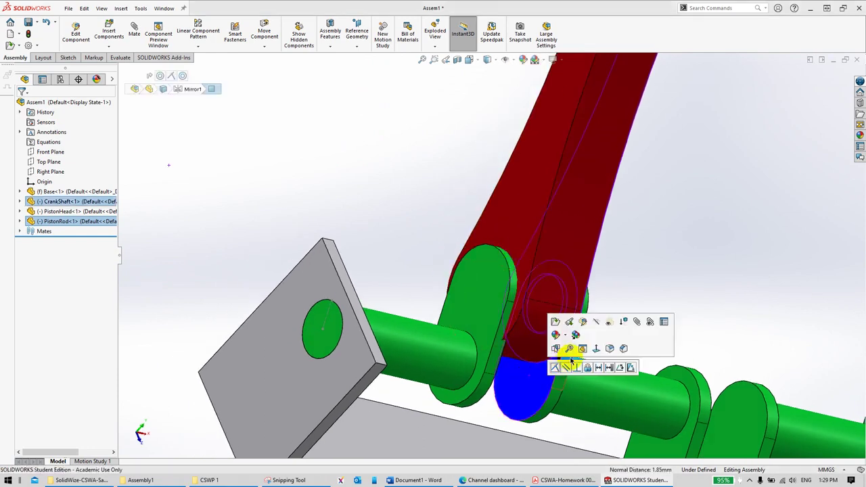
{"action": "left_click", "coordinate": [567, 366]}
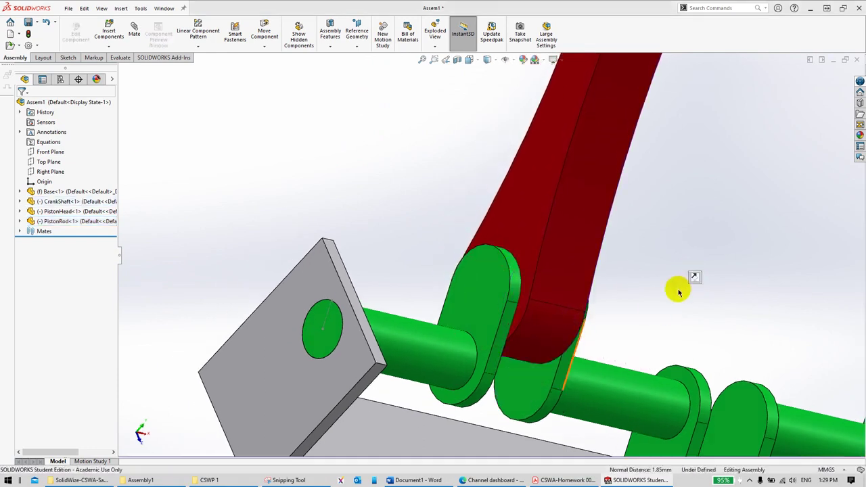
Step: Create two copies of the piston rod and place them above the middle and last crankpins
{"action": "scroll", "coordinate": [679, 290], "scroll_direction": "up", "scroll_amount": 5}
{"action": "middle_click_drag", "start_coordinate": [575, 286], "coordinate": [520, 255]}
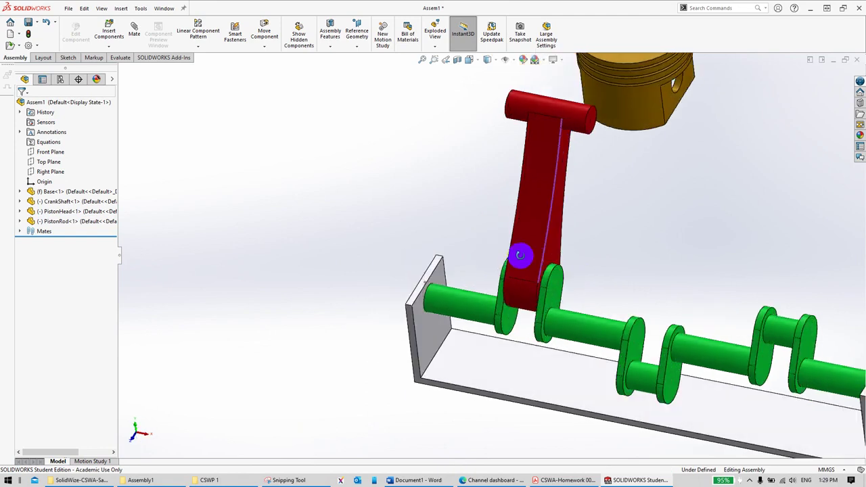
{"action": "scroll", "coordinate": [541, 258], "scroll_direction": "up", "scroll_amount": 2}
{"action": "scroll", "coordinate": [488, 242], "scroll_direction": "down", "scroll_amount": 4}
{"action": "scroll", "coordinate": [497, 218], "scroll_direction": "up", "scroll_amount": 2}
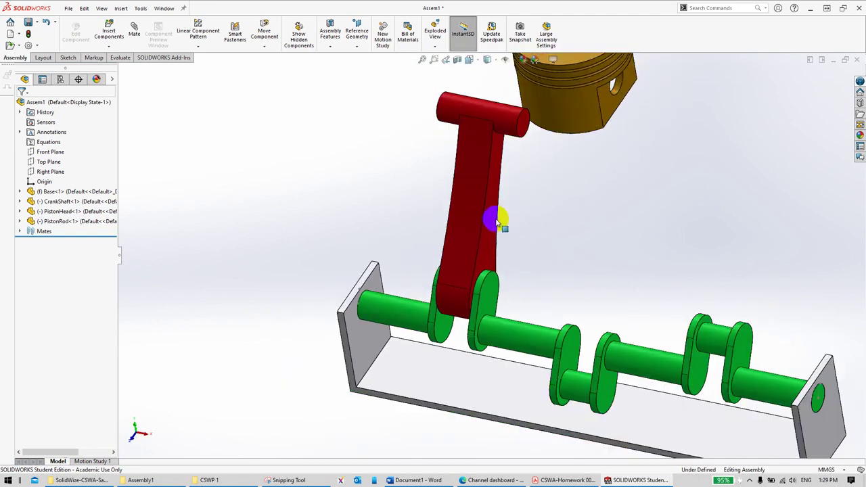
{"action": "left_click_drag", "start_coordinate": [472, 222], "coordinate": [754, 203], "text": "ctrl"}
{"action": "scroll", "coordinate": [623, 325], "scroll_direction": "down", "scroll_amount": 4}
{"action": "left_click", "coordinate": [631, 316]}
{"action": "scroll", "coordinate": [567, 283], "scroll_direction": "up", "scroll_amount": 2}
Step: Add a coincident mate between the second piston rod's side face and the inner face of the middle crank web
{"action": "left_click", "coordinate": [529, 261]}
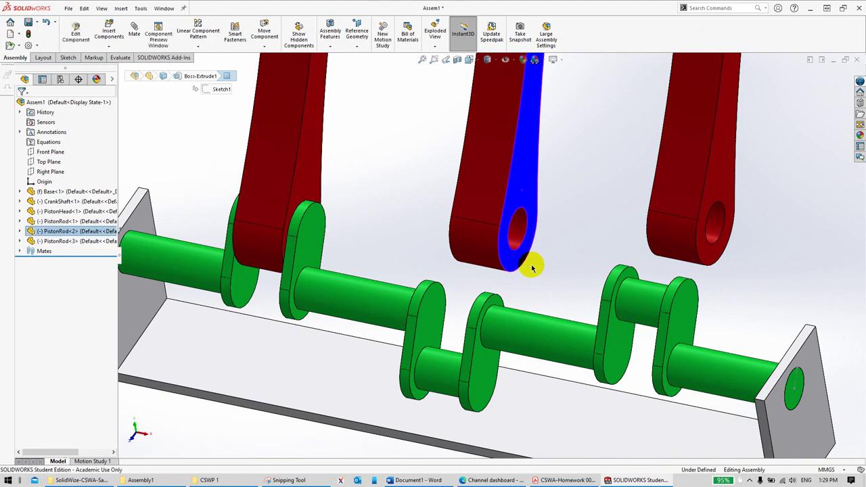
{"action": "middle_click_drag", "start_coordinate": [532, 267], "coordinate": [567, 293]}
{"action": "left_click", "coordinate": [535, 327], "text": "ctrl"}
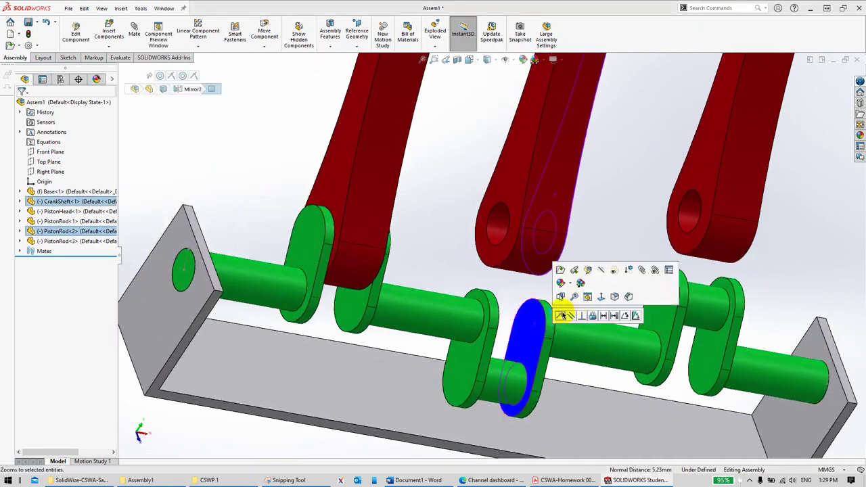
{"action": "left_click", "coordinate": [564, 316]}
{"action": "left_click", "coordinate": [609, 222]}
{"action": "key", "text": "f"}
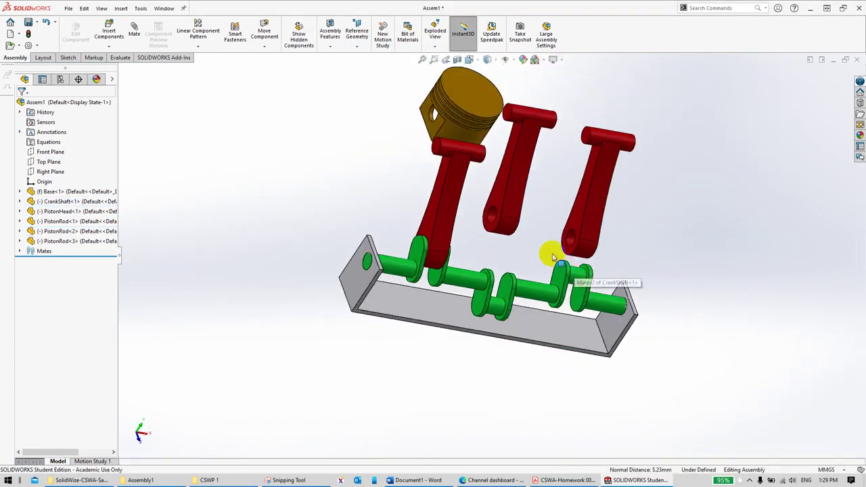
Step: Add a concentric mate between the second piston rod's lower hole and the middle crankpin
{"action": "middle_click_drag", "start_coordinate": [554, 258], "coordinate": [502, 236]}
{"action": "scroll", "coordinate": [505, 230], "scroll_direction": "down", "scroll_amount": 5}
{"action": "left_click", "coordinate": [499, 218]}
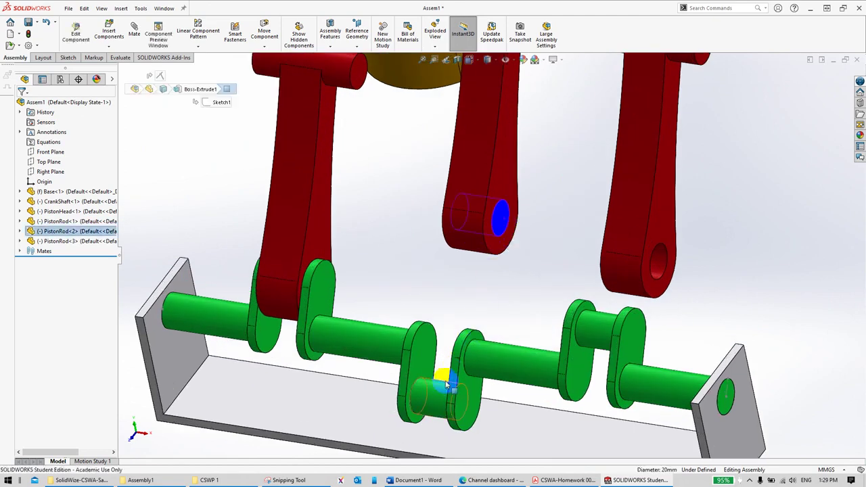
{"action": "left_click", "coordinate": [449, 379], "text": "ctrl"}
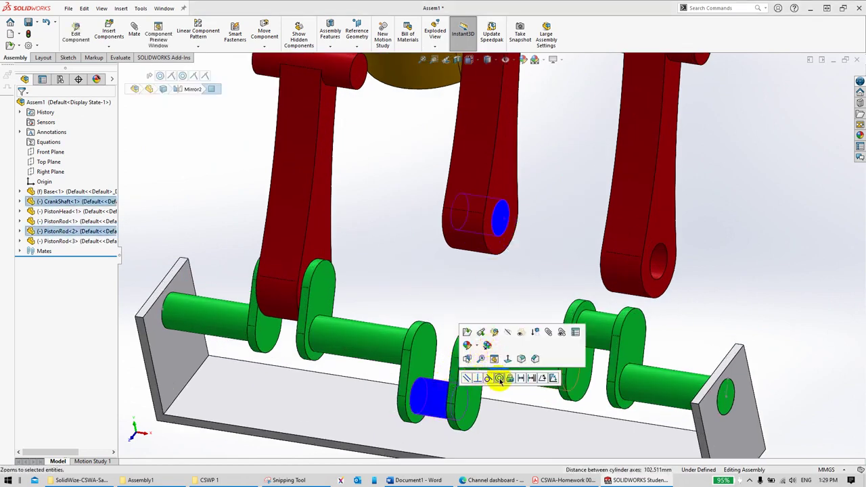
{"action": "left_click", "coordinate": [499, 378]}
Step: Add a coincident mate between the third piston rod's side face and the inner face of the last crank web
{"action": "left_click", "coordinate": [659, 235]}
{"action": "middle_click_drag", "start_coordinate": [640, 317], "coordinate": [700, 328]}
{"action": "left_click", "coordinate": [639, 368], "text": "ctrl"}
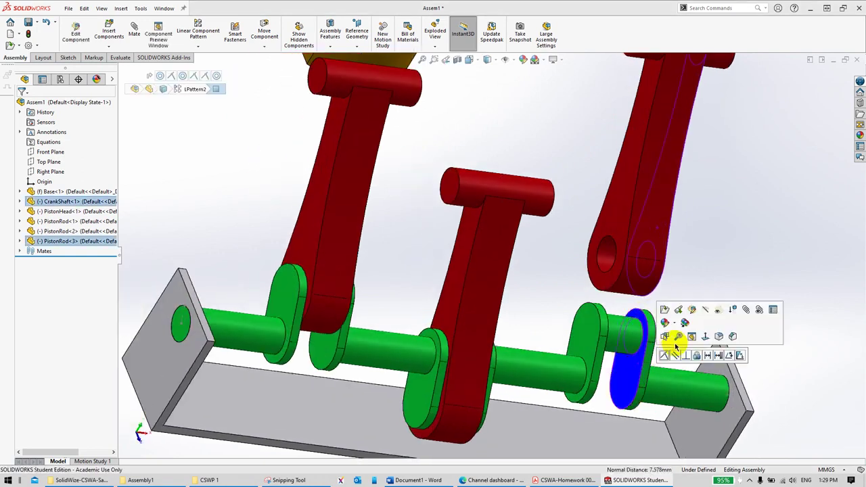
{"action": "left_click", "coordinate": [663, 357]}
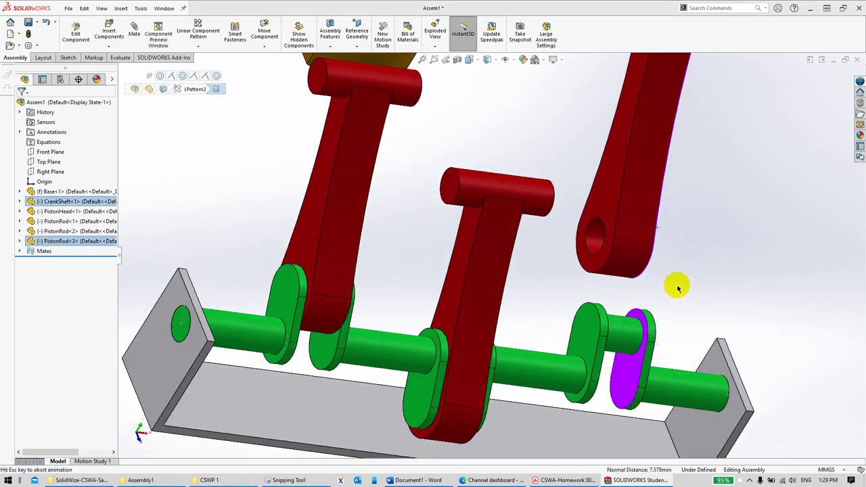
{"action": "scroll", "coordinate": [673, 291], "scroll_direction": "up", "scroll_amount": 3}
Step: Add a concentric mate between the third piston rod's lower hole and the last crankpin
{"action": "left_click", "coordinate": [561, 247]}
{"action": "middle_click_drag", "start_coordinate": [560, 247], "coordinate": [566, 344]}
{"action": "scroll", "coordinate": [546, 300], "scroll_direction": "down", "scroll_amount": 5}
{"action": "left_click", "coordinate": [523, 291]}
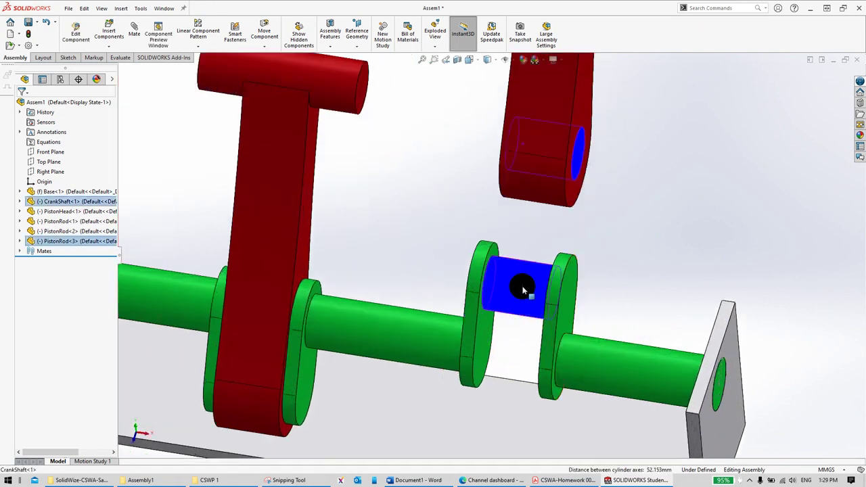
{"action": "left_click", "coordinate": [583, 280]}
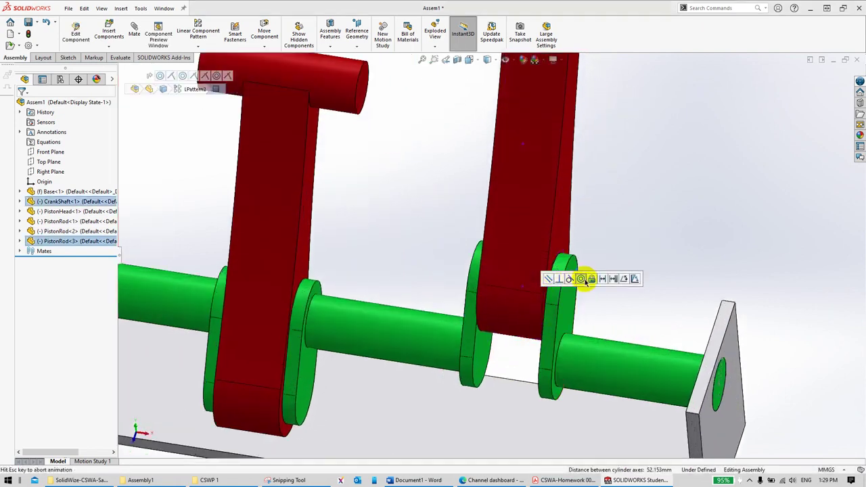
{"action": "scroll", "coordinate": [619, 251], "scroll_direction": "up", "scroll_amount": 5}
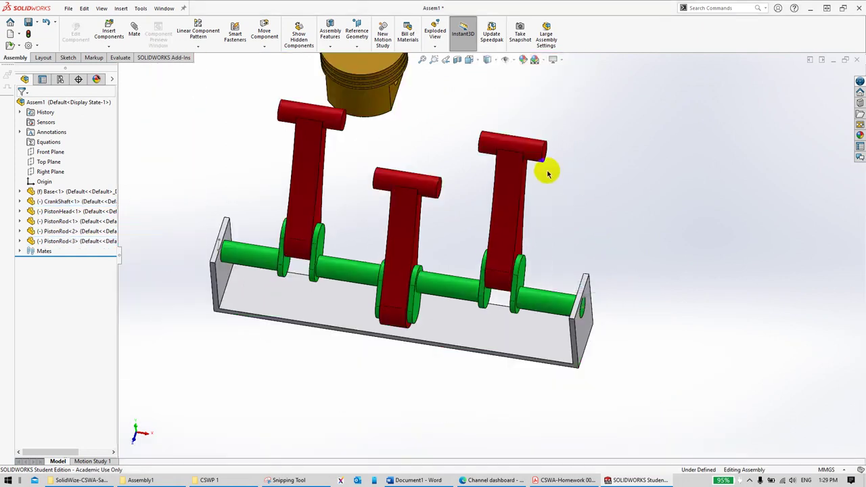
Step: Add a concentric mate between the piston head's pin hole and the upper pin of the first piston rod
{"action": "scroll", "coordinate": [473, 163], "scroll_direction": "down", "scroll_amount": 3}
{"action": "left_click", "coordinate": [419, 196]}
{"action": "right_click_drag", "start_coordinate": [419, 195], "coordinate": [392, 190]}
{"action": "scroll", "coordinate": [438, 274], "scroll_direction": "down", "scroll_amount": 3}
{"action": "left_click", "coordinate": [465, 155]}
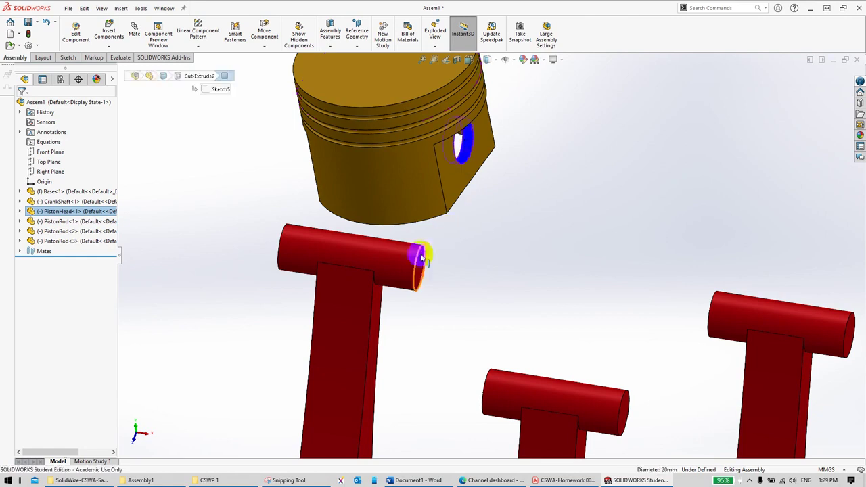
{"action": "left_click", "coordinate": [400, 256], "text": "ctrl"}
{"action": "left_click", "coordinate": [448, 254]}
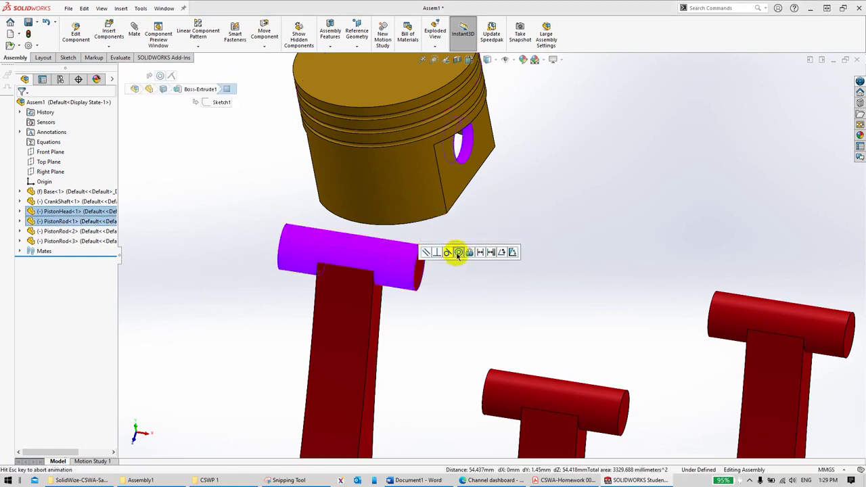
Step: Add a coincident mate between the end face of the first rod's upper pin and the piston head's flat side
{"action": "middle_click_drag", "start_coordinate": [410, 339], "coordinate": [396, 290]}
{"action": "left_click", "coordinate": [463, 288]}
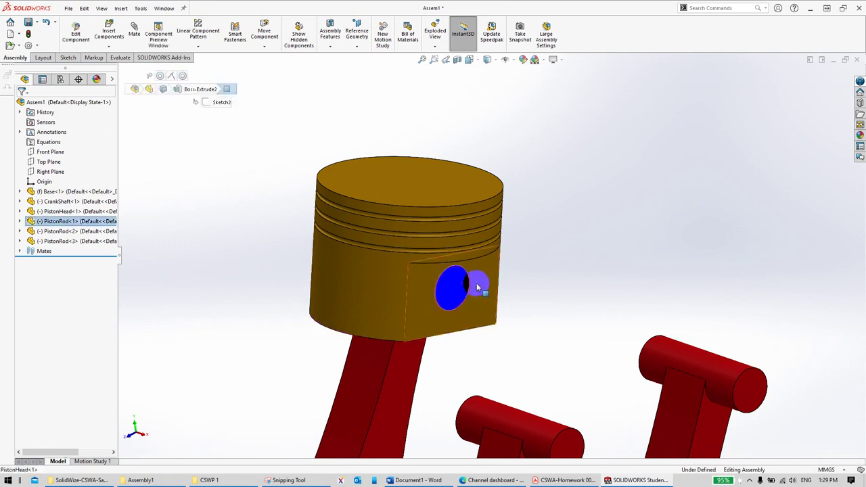
{"action": "left_click", "coordinate": [492, 277], "text": "ctrl"}
{"action": "left_click", "coordinate": [502, 275]}
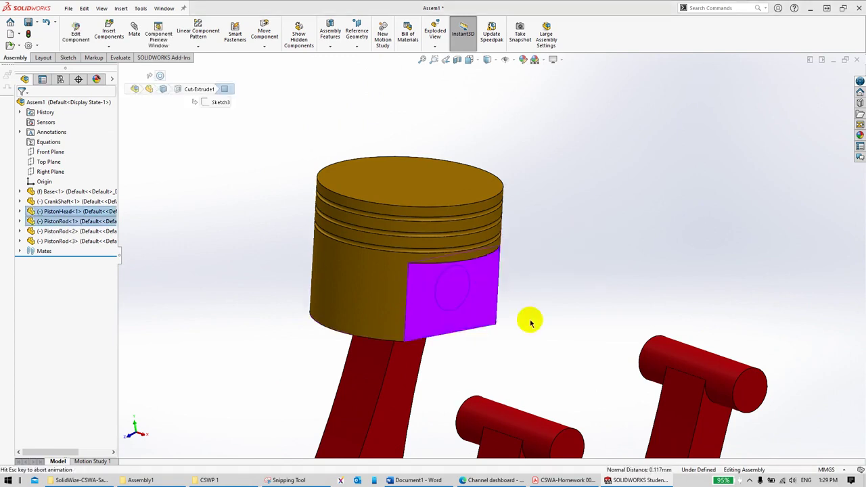
Step: Create two copies of the piston head and place them near the other two piston rods
{"action": "left_click_drag", "start_coordinate": [444, 242], "coordinate": [609, 244], "text": "ctrl"}
{"action": "scroll", "coordinate": [596, 309], "scroll_direction": "up", "scroll_amount": 3}
{"action": "scroll", "coordinate": [532, 244], "scroll_direction": "down", "scroll_amount": 3}
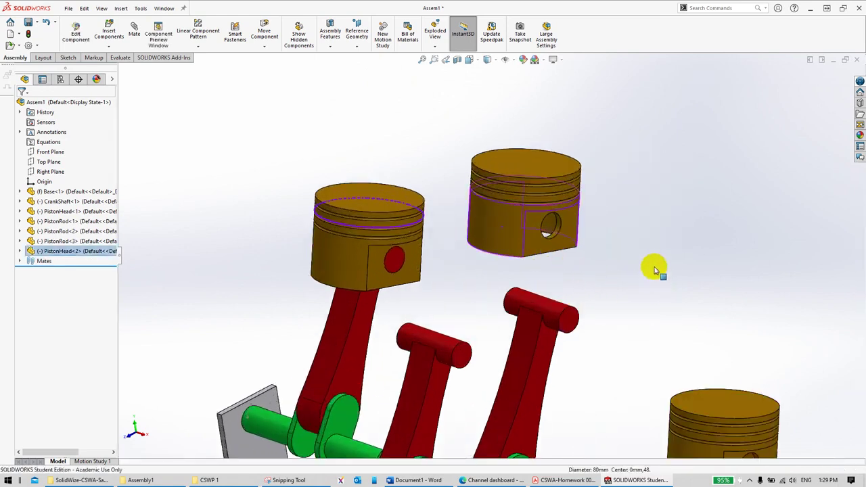
{"action": "scroll", "coordinate": [691, 358], "scroll_direction": "up", "scroll_amount": 5}
{"action": "left_click", "coordinate": [557, 294]}
{"action": "scroll", "coordinate": [512, 258], "scroll_direction": "down", "scroll_amount": 3}
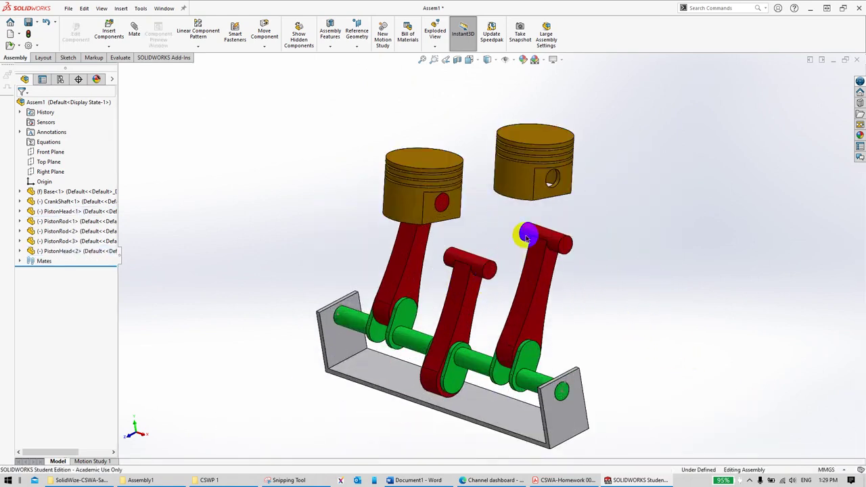
{"action": "left_click_drag", "start_coordinate": [549, 203], "coordinate": [657, 246], "text": "ctrl"}
Step: Add a concentric mate between the second piston head's pin hole and the upper pin of the middle piston rod
{"action": "scroll", "coordinate": [555, 188], "scroll_direction": "down", "scroll_amount": 5}
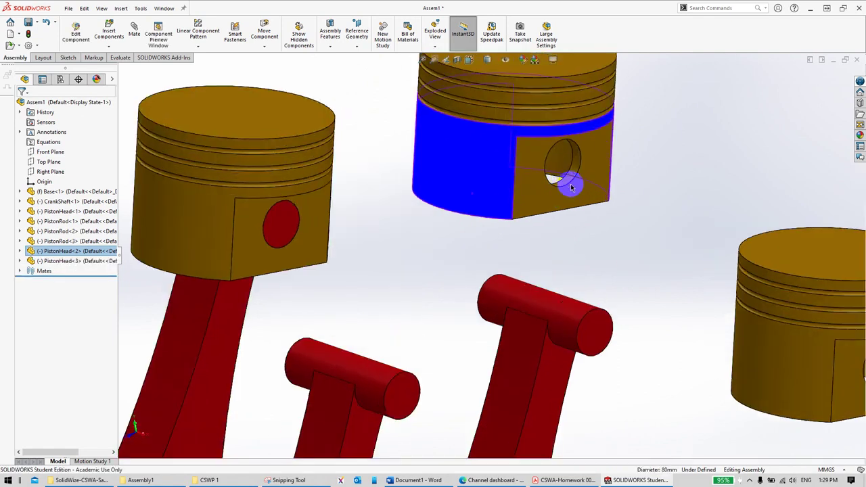
{"action": "left_click", "coordinate": [574, 174]}
{"action": "left_click", "coordinate": [406, 374], "text": "ctrl"}
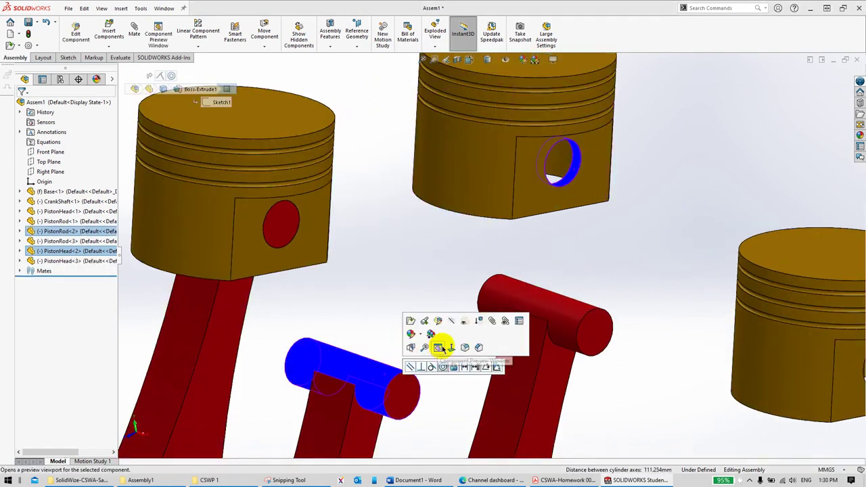
{"action": "left_click", "coordinate": [442, 367]}
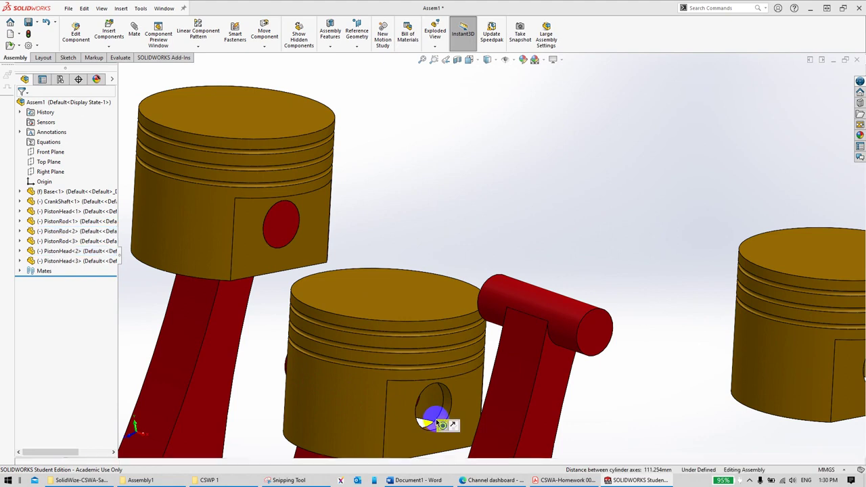
Step: Add a coincident mate between the end face of the middle rod's upper pin and the second piston head's flat side
{"action": "left_click_drag", "start_coordinate": [392, 358], "coordinate": [404, 399]}
{"action": "left_click", "coordinate": [404, 399]}
{"action": "left_click", "coordinate": [433, 382], "text": "ctrl"}
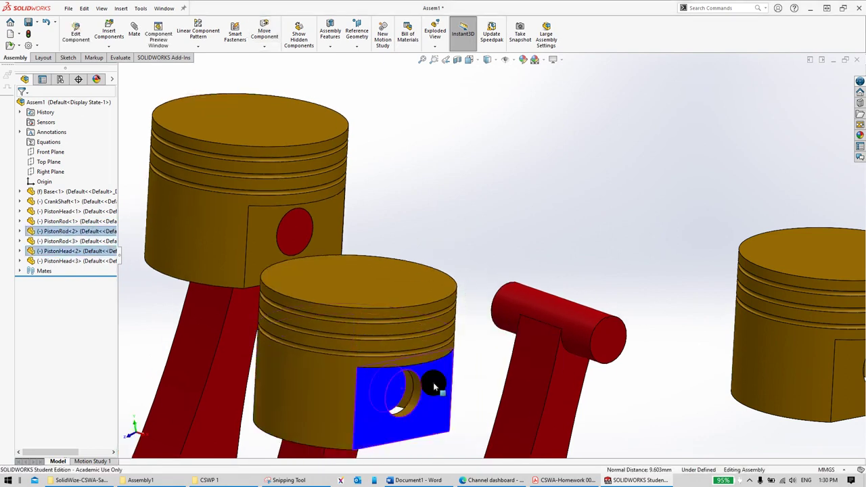
{"action": "left_click", "coordinate": [462, 376]}
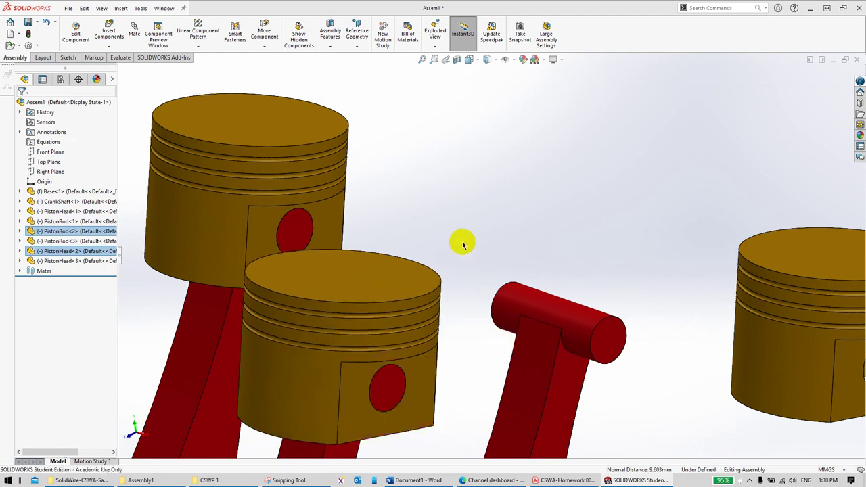
Step: Add a concentric mate between the third piston head's pin hole and the upper pin of the third piston rod
{"action": "scroll", "coordinate": [476, 285], "scroll_direction": "up", "scroll_amount": 3}
{"action": "scroll", "coordinate": [536, 345], "scroll_direction": "down", "scroll_amount": 2}
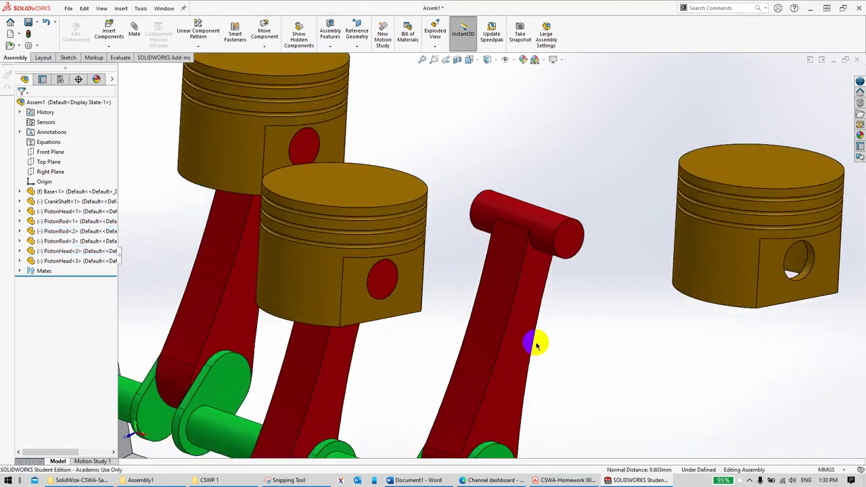
{"action": "left_click", "coordinate": [801, 279]}
{"action": "left_click", "coordinate": [547, 224], "text": "ctrl"}
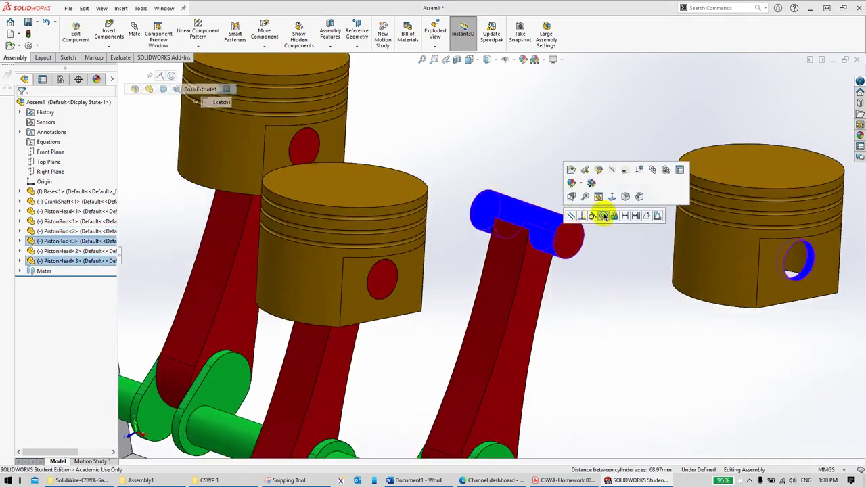
{"action": "left_click", "coordinate": [604, 218]}
{"action": "left_click", "coordinate": [624, 343]}
Step: Add a coincident mate between the end face of the third rod's upper pin and the third piston head's flat side
{"action": "left_click", "coordinate": [549, 239]}
{"action": "left_click_drag", "start_coordinate": [549, 239], "coordinate": [391, 209]}
{"action": "left_click", "coordinate": [481, 240]}
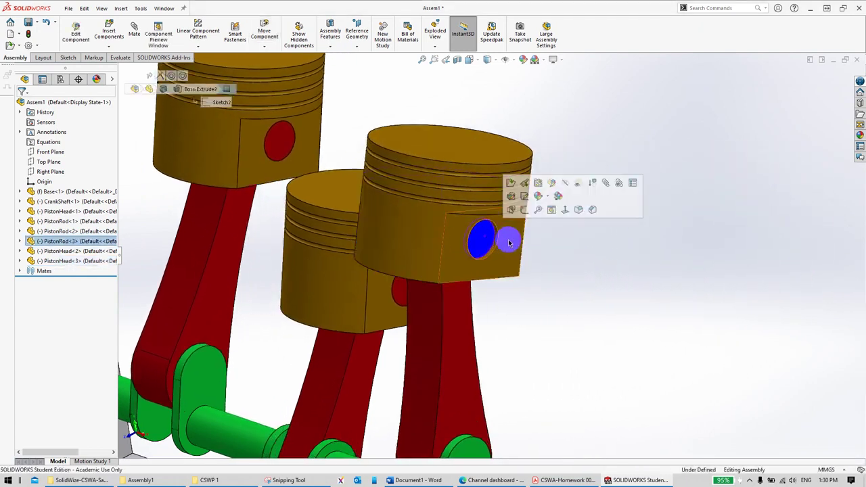
{"action": "left_click", "coordinate": [509, 243], "text": "ctrl"}
{"action": "left_click", "coordinate": [537, 232]}
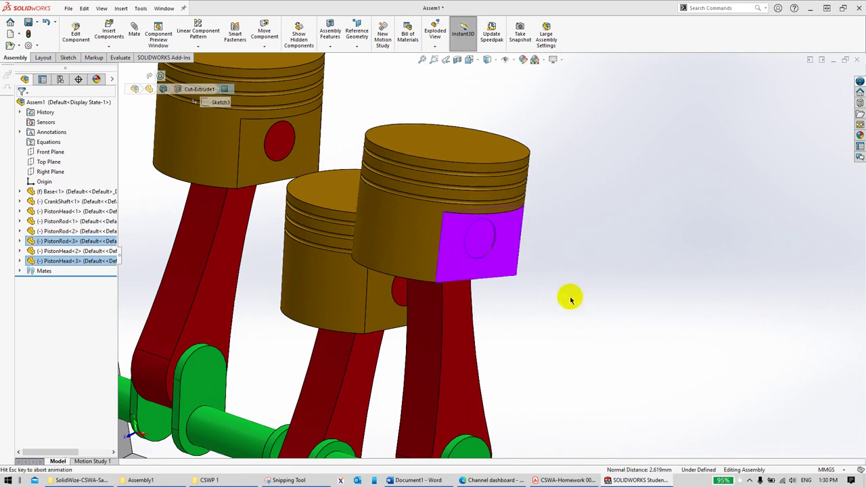
Step: Turn the crankshaft to test the motion and check the required mates in the homework PDF in Adobe Acrobat Reader, returning to SOLIDWORKS
{"action": "scroll", "coordinate": [564, 333], "scroll_direction": "up", "scroll_amount": 5}
{"action": "scroll", "coordinate": [493, 285], "scroll_direction": "down", "scroll_amount": 3}
{"action": "scroll", "coordinate": [561, 237], "scroll_direction": "up", "scroll_amount": 3}
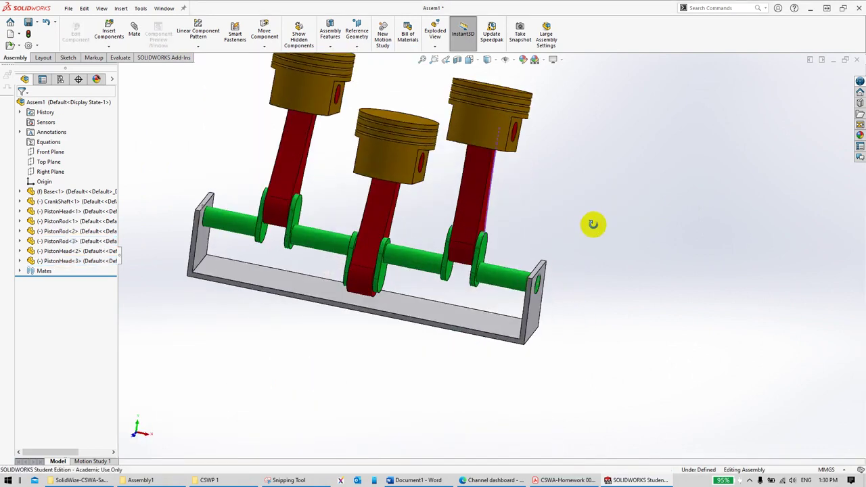
{"action": "scroll", "coordinate": [589, 230], "scroll_direction": "down", "scroll_amount": 3}
{"action": "left_click_drag", "start_coordinate": [492, 275], "coordinate": [516, 193]}
{"action": "key", "text": "alt+Tab"}
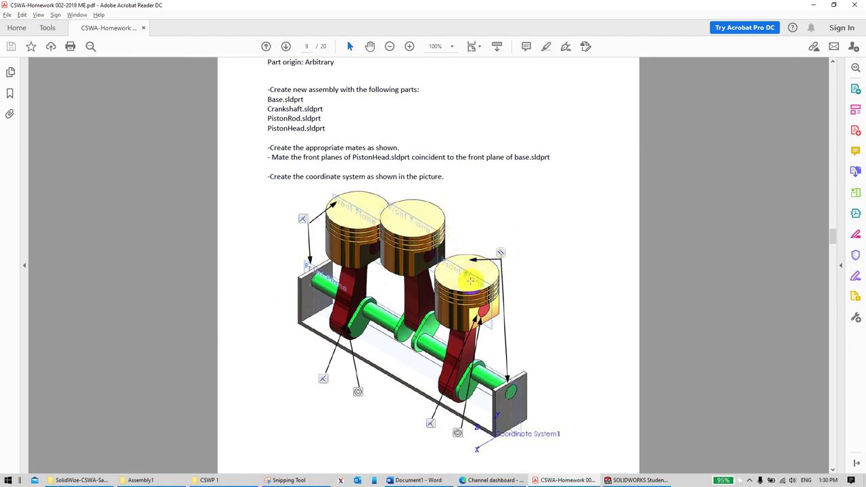
{"action": "key", "text": "alt+Tab"}
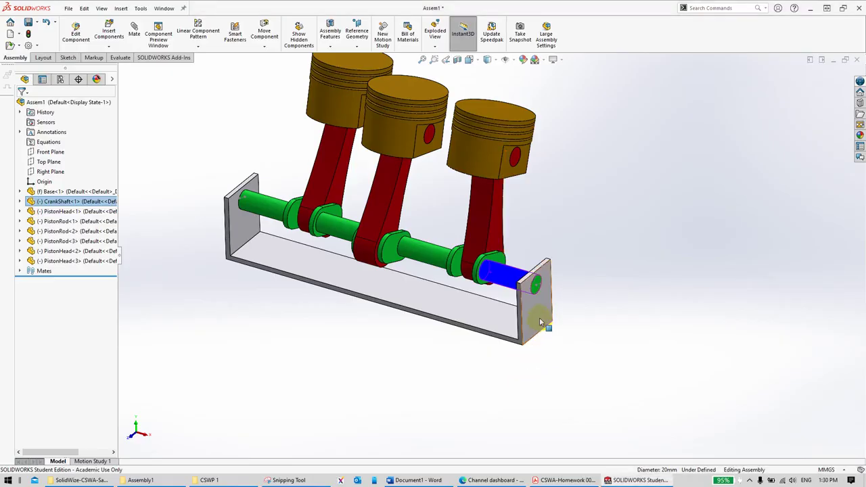
{"action": "middle_click_drag", "start_coordinate": [483, 226], "coordinate": [494, 150]}
{"action": "scroll", "coordinate": [494, 150], "scroll_direction": "down", "scroll_amount": 3}
{"action": "left_click", "coordinate": [495, 175]}
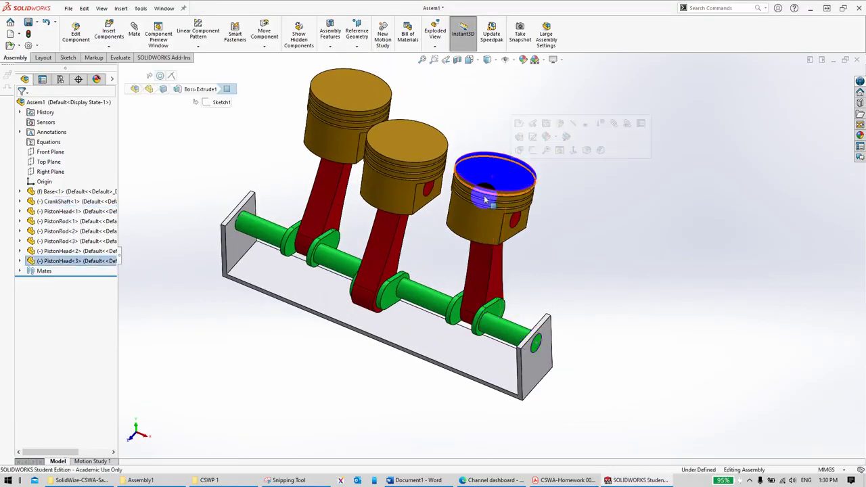
{"action": "left_click", "coordinate": [406, 140], "text": "ctrl"}
{"action": "left_click", "coordinate": [387, 108], "text": "ctrl"}
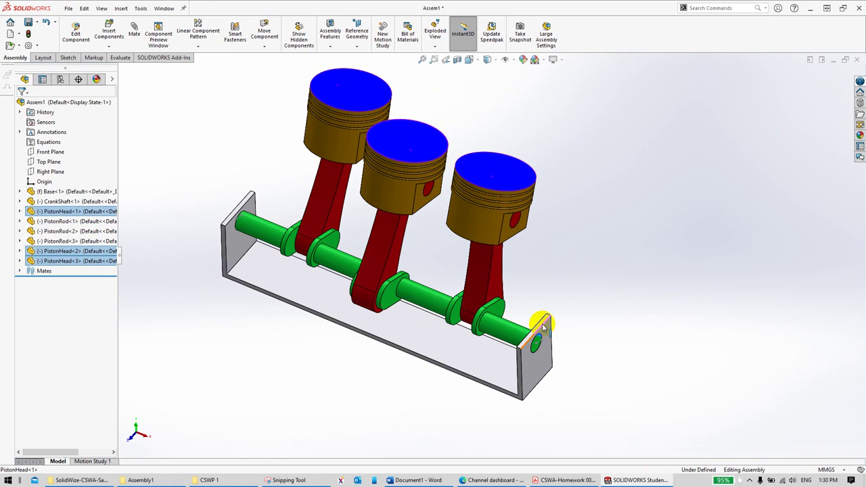
{"action": "left_click", "coordinate": [543, 325], "text": "ctrl"}
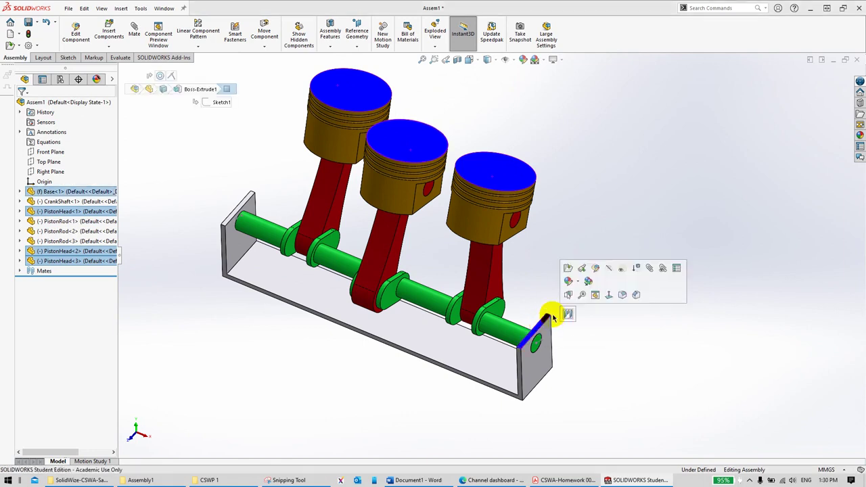
{"action": "left_click", "coordinate": [586, 224]}
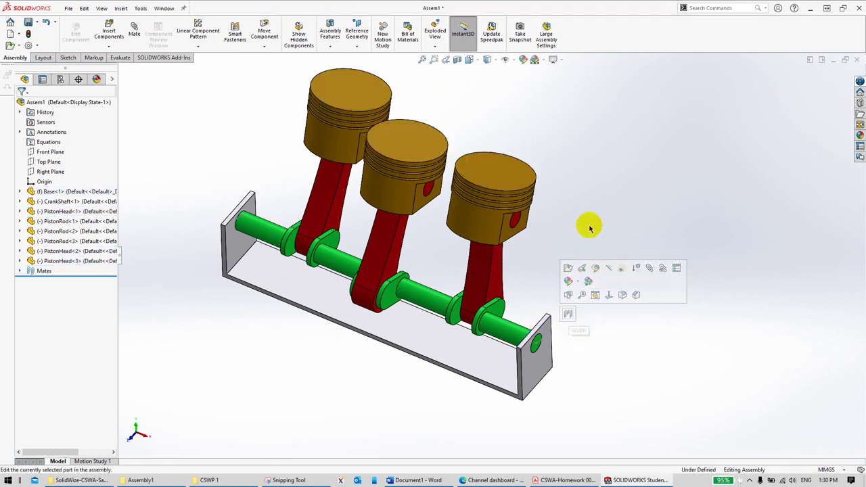
Step: Add a coincident mate between the third piston head's top face and the base end wall's top face, and move the head to test it
{"action": "left_click", "coordinate": [490, 163]}
{"action": "left_click", "coordinate": [540, 329], "text": "ctrl"}
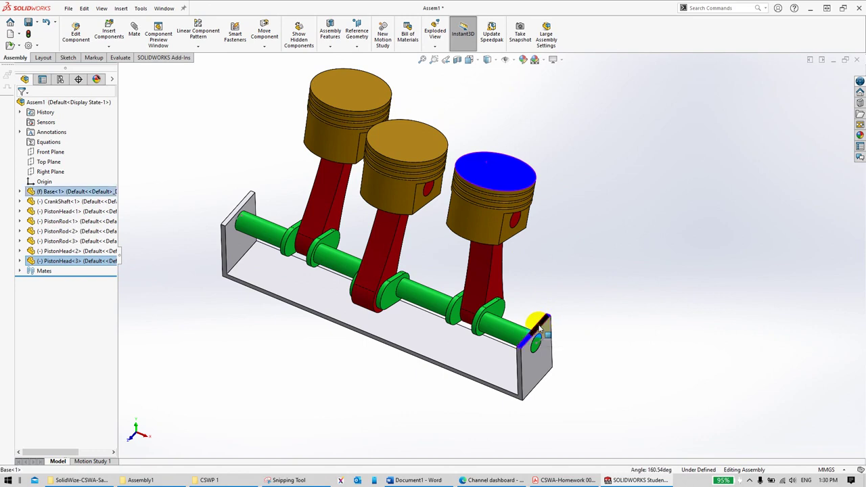
{"action": "left_click", "coordinate": [566, 316]}
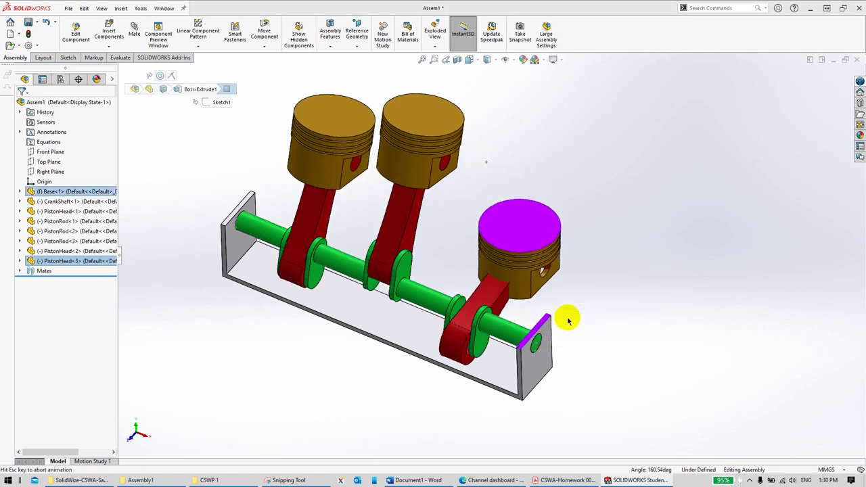
{"action": "mouse_move", "coordinate": [545, 247]}
{"action": "left_mouse_down"}
{"action": "mouse_move", "coordinate": [501, 135]}
{"action": "mouse_move", "coordinate": [507, 174]}
{"action": "mouse_move", "coordinate": [496, 141]}
{"action": "left_mouse_up"}
{"action": "left_click", "coordinate": [419, 118]}
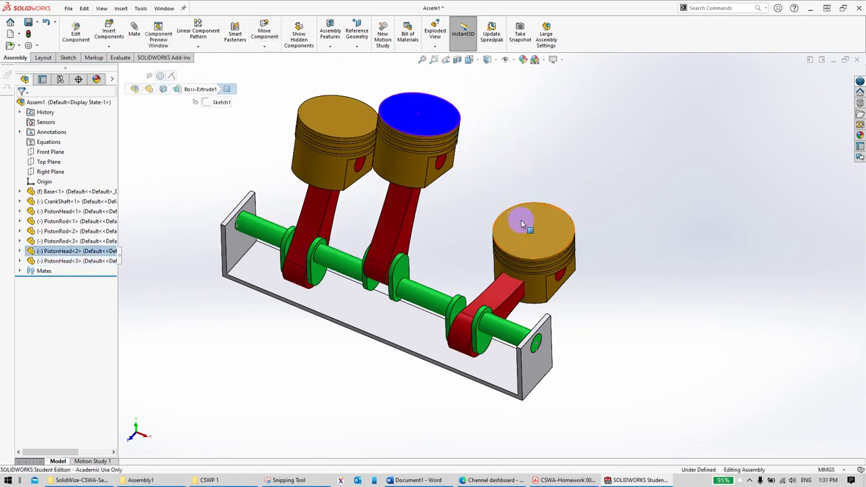
{"action": "left_click", "coordinate": [518, 219], "text": "ctrl"}
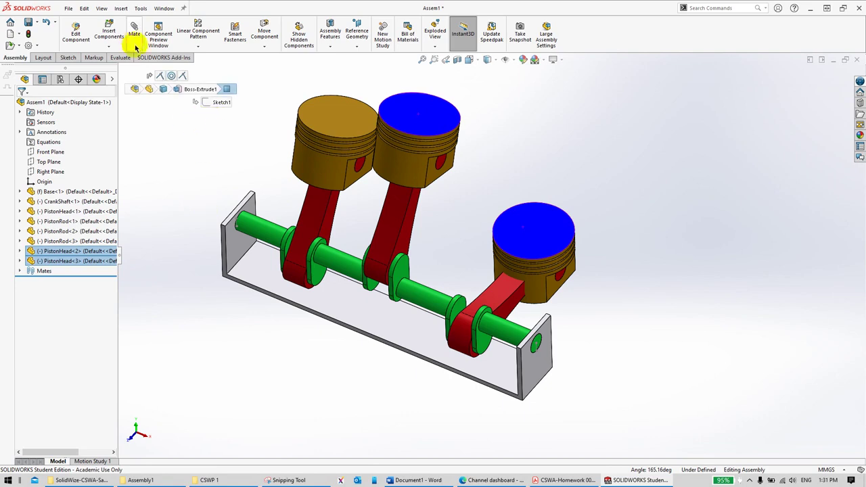
{"action": "left_click", "coordinate": [287, 145]}
{"action": "left_click", "coordinate": [424, 124]}
{"action": "left_click", "coordinate": [340, 116], "text": "ctrl"}
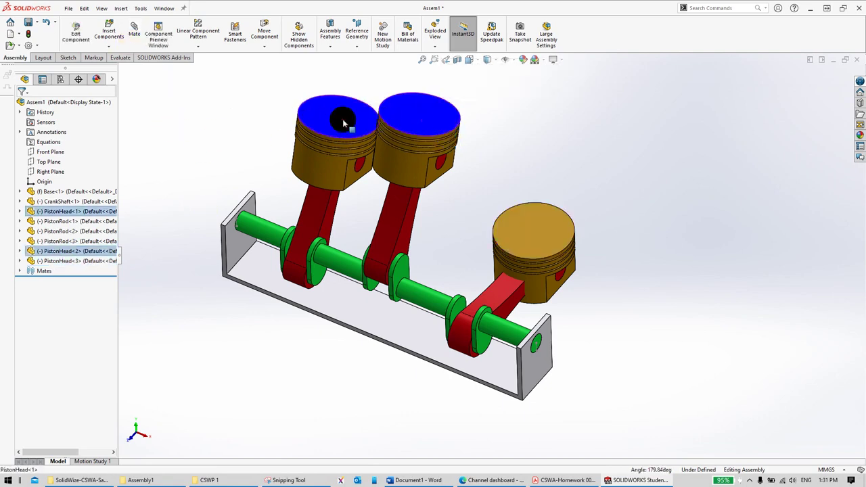
{"action": "left_click", "coordinate": [609, 182]}
Step: Change the coincident mate between the third piston head's top face and the base to Parallel, and move the head to test it
{"action": "left_click", "coordinate": [553, 229]}
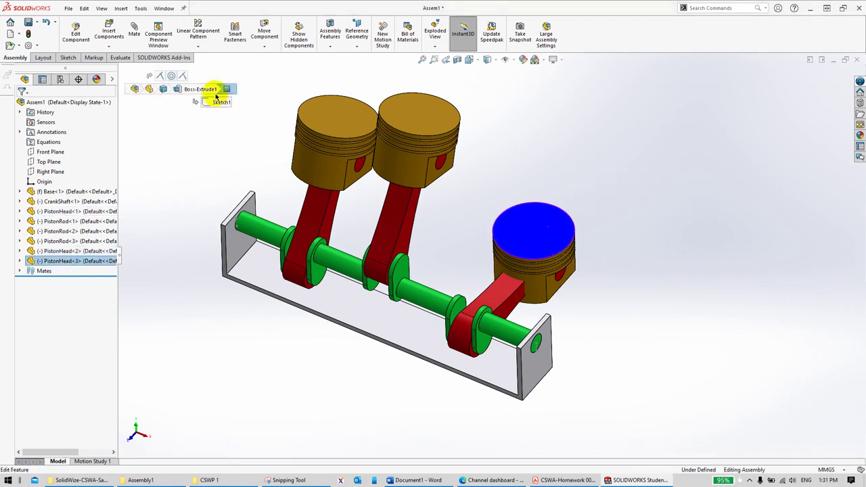
{"action": "left_click", "coordinate": [165, 74]}
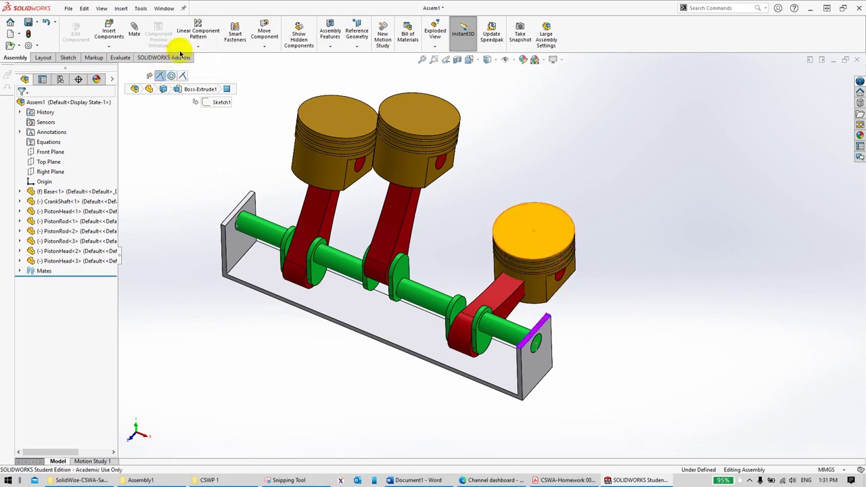
{"action": "left_click", "coordinate": [180, 53]}
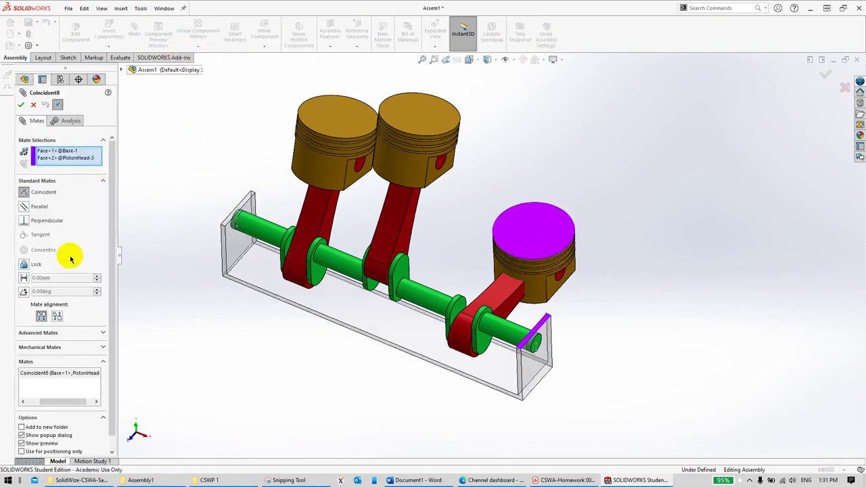
{"action": "left_click", "coordinate": [25, 209]}
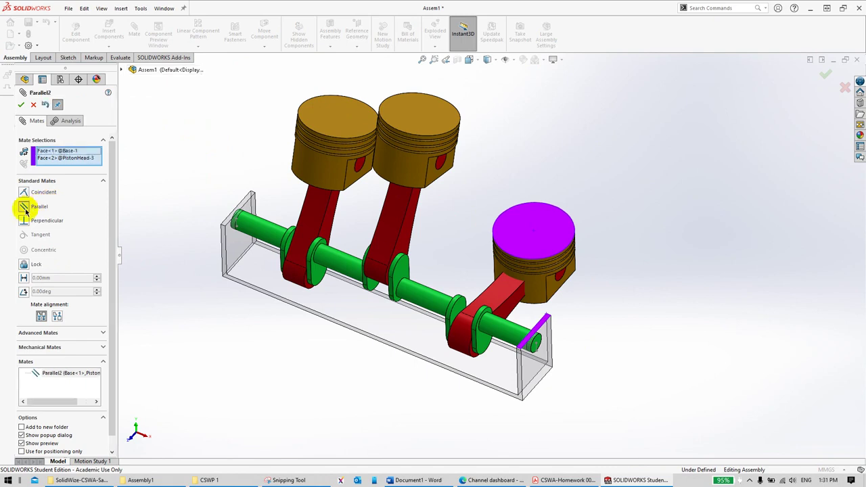
{"action": "left_click", "coordinate": [21, 105]}
{"action": "left_click_drag", "start_coordinate": [529, 240], "coordinate": [507, 159]}
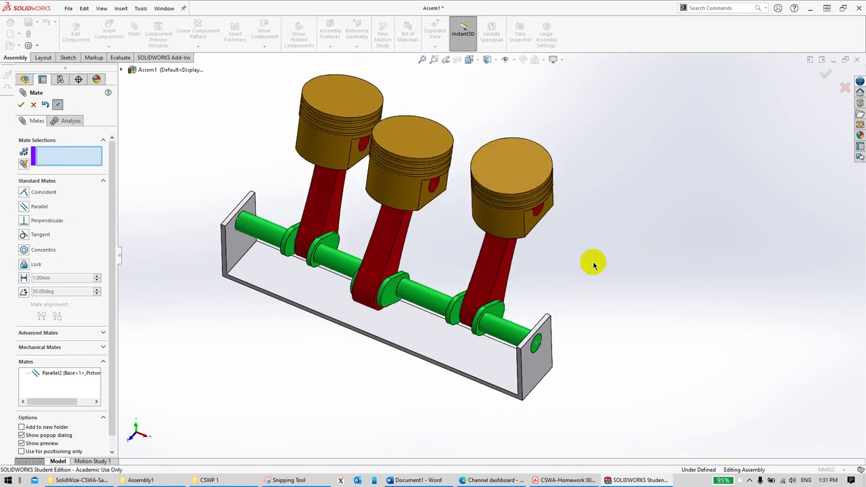
Step: Add a parallel mate between the top faces of the second and third piston heads, and move the pistons to test it
{"action": "scroll", "coordinate": [499, 245], "scroll_direction": "up", "scroll_amount": 3}
{"action": "scroll", "coordinate": [484, 213], "scroll_direction": "down", "scroll_amount": 3}
{"action": "mouse_move", "coordinate": [516, 225]}
{"action": "middle_mouse_down"}
{"action": "mouse_move", "coordinate": [449, 145]}
{"action": "mouse_move", "coordinate": [460, 170]}
{"action": "mouse_move", "coordinate": [475, 133]}
{"action": "middle_mouse_up"}
{"action": "left_click", "coordinate": [417, 163]}
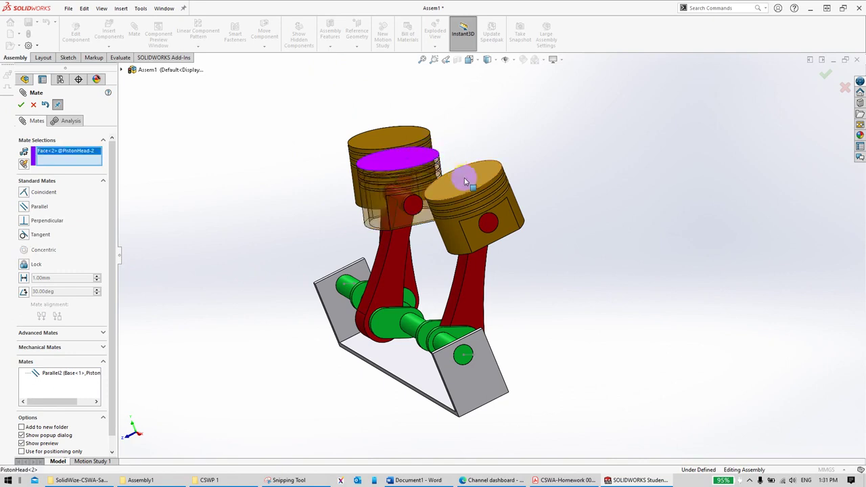
{"action": "left_click", "coordinate": [465, 177]}
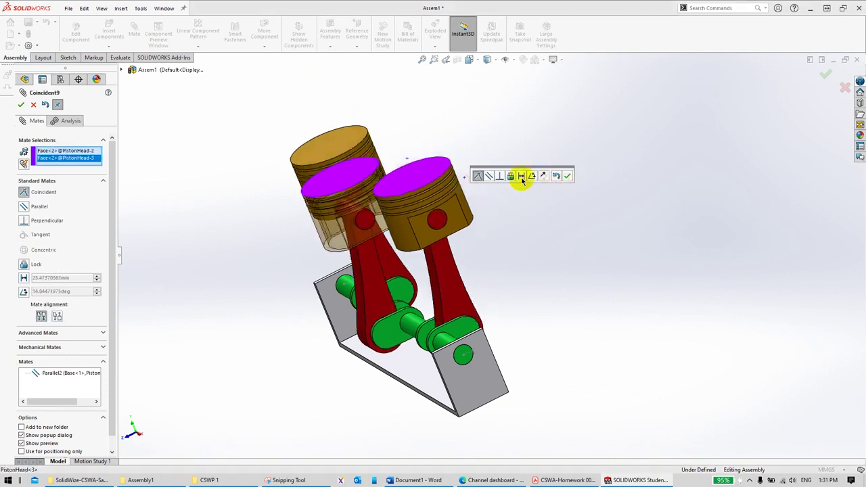
{"action": "left_click", "coordinate": [490, 177]}
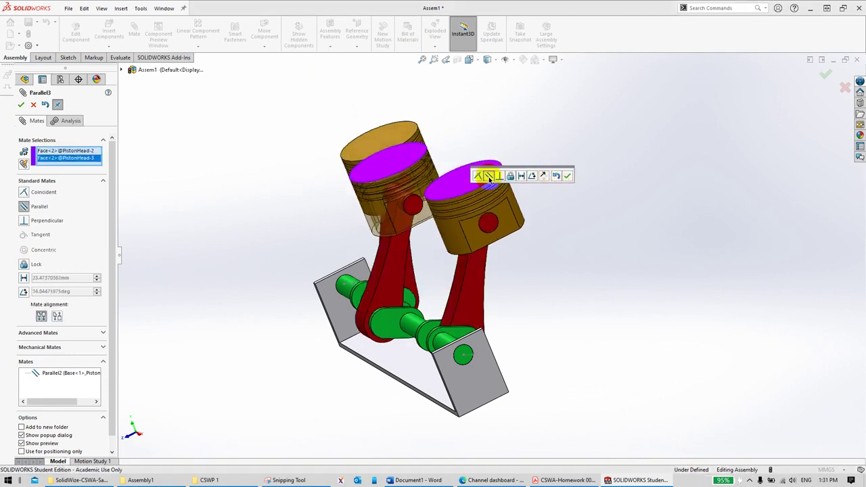
{"action": "left_click", "coordinate": [568, 176]}
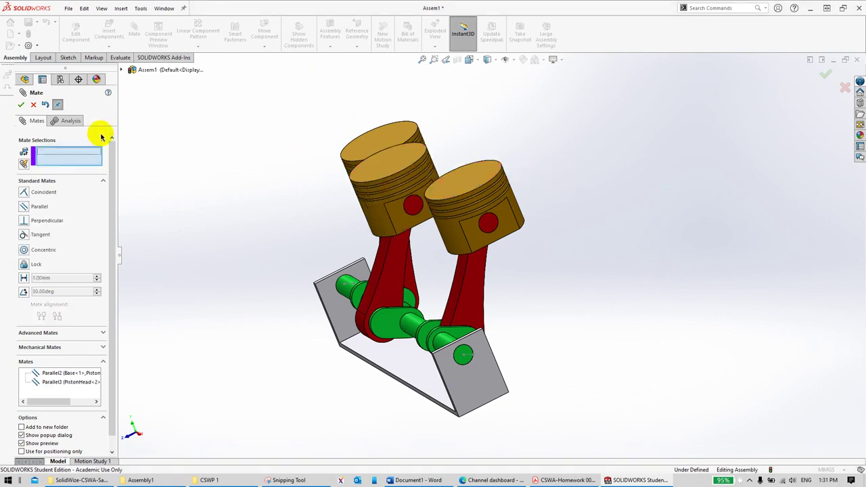
{"action": "left_click", "coordinate": [22, 105]}
{"action": "mouse_move", "coordinate": [416, 201]}
{"action": "left_mouse_down"}
{"action": "mouse_move", "coordinate": [440, 194]}
{"action": "mouse_move", "coordinate": [433, 140]}
{"action": "mouse_move", "coordinate": [425, 186]}
{"action": "left_mouse_up"}
{"action": "left_click", "coordinate": [677, 299]}
Step: Recheck the homework picture, then show the base's Front Plane and turn on the display of planes in the assembly
{"action": "scroll", "coordinate": [451, 225], "scroll_direction": "down", "scroll_amount": 4}
{"action": "scroll", "coordinate": [450, 225], "scroll_direction": "up", "scroll_amount": 2}
{"action": "middle_click_drag", "start_coordinate": [452, 225], "coordinate": [483, 226]}
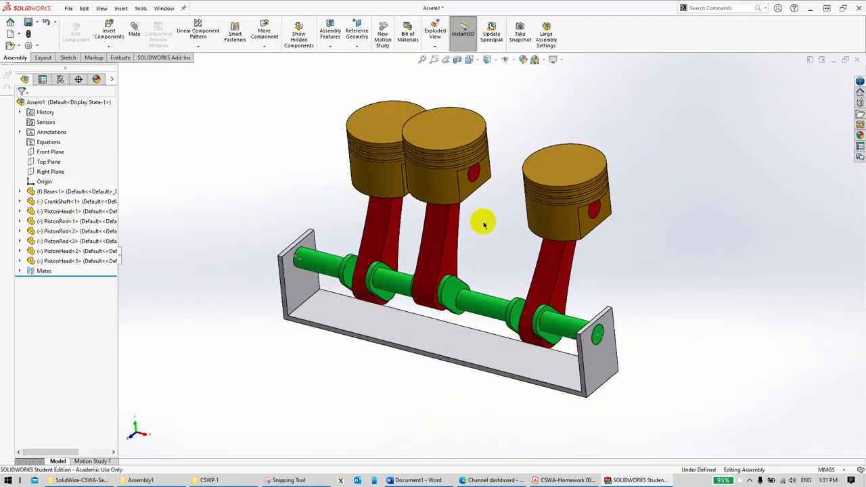
{"action": "key", "text": "alt+Tab"}
{"action": "key", "text": "alt+Tab"}
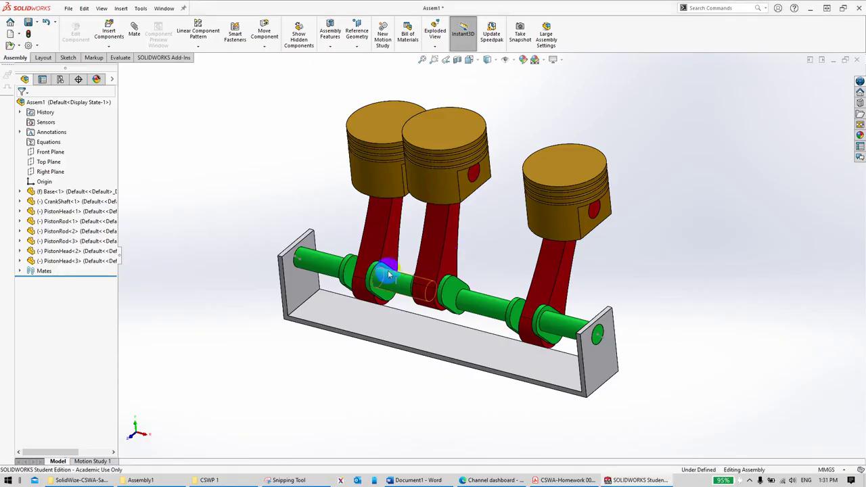
{"action": "left_click", "coordinate": [303, 281]}
{"action": "left_click", "coordinate": [21, 192]}
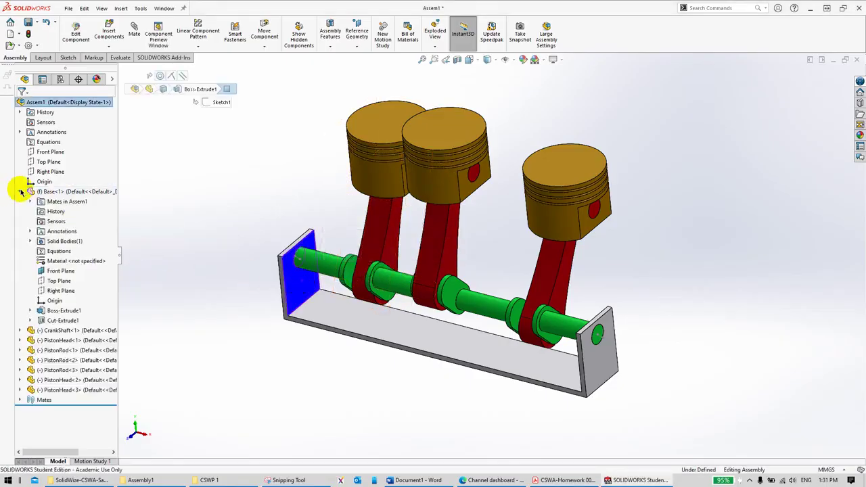
{"action": "left_click", "coordinate": [58, 272]}
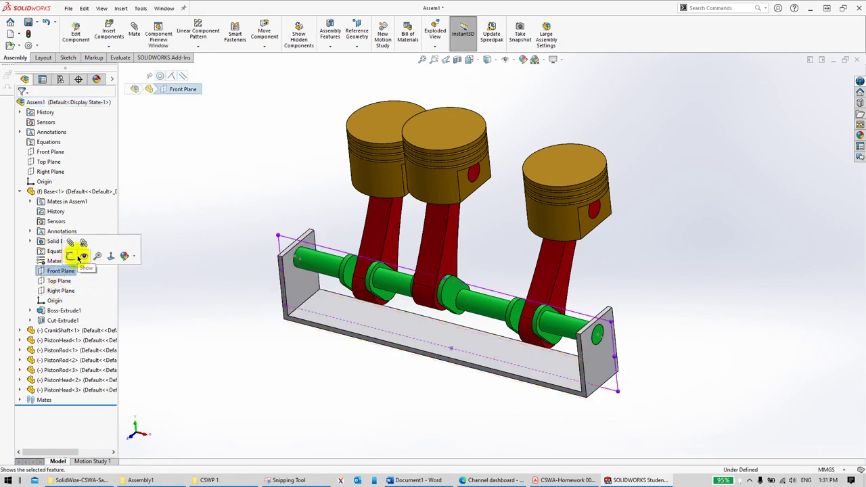
{"action": "left_click", "coordinate": [181, 304]}
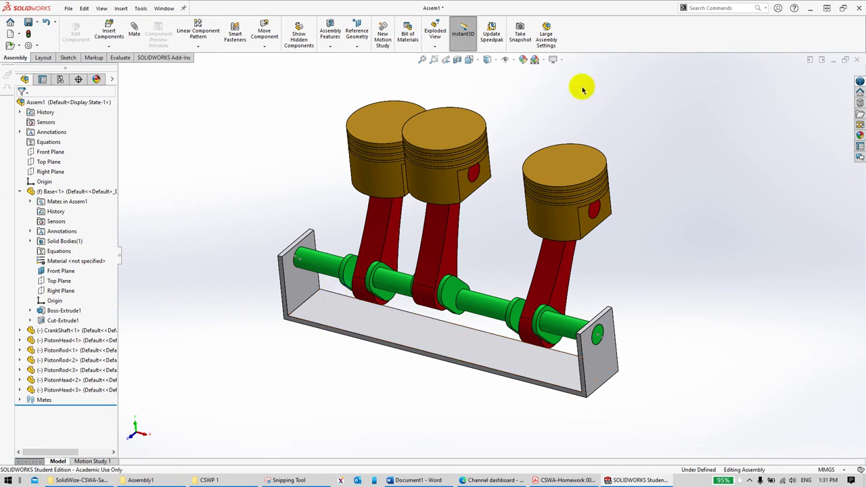
{"action": "left_click", "coordinate": [514, 61]}
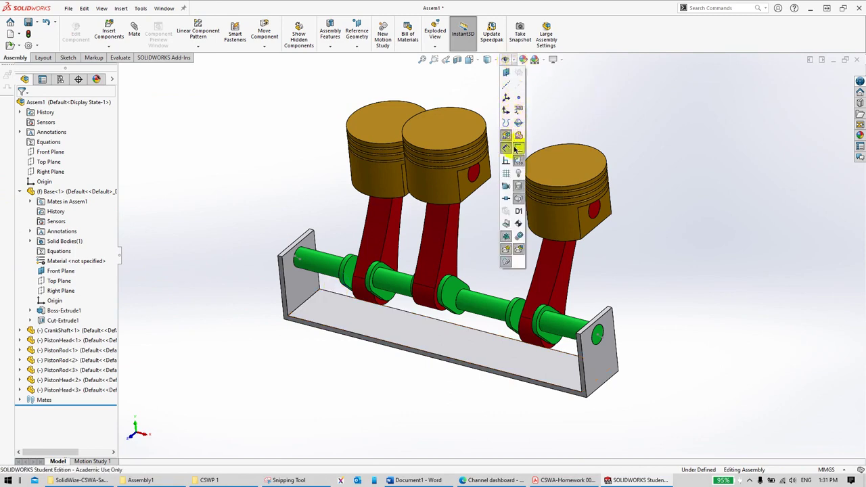
{"action": "left_click", "coordinate": [506, 72]}
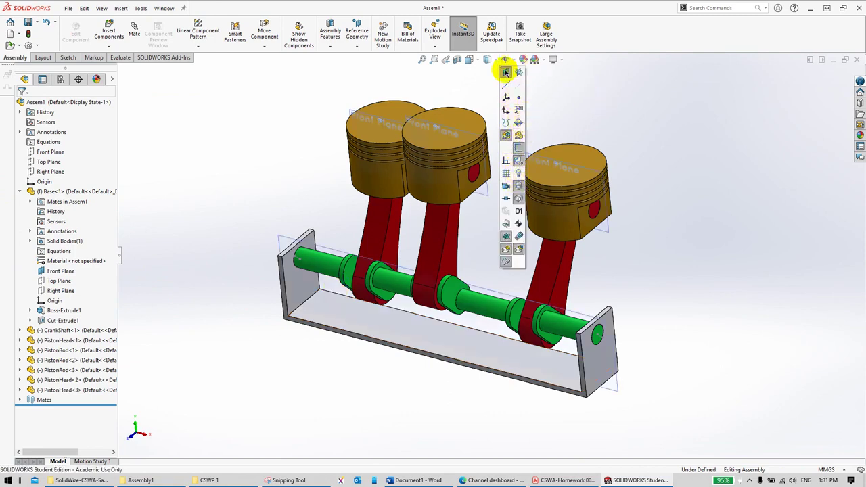
{"action": "middle_click_drag", "start_coordinate": [464, 183], "coordinate": [396, 180]}
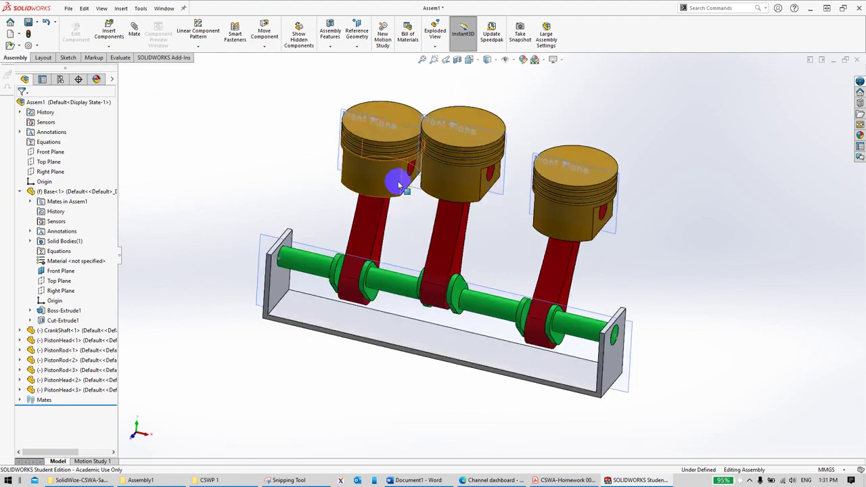
Step: Try a coincident mate between the first piston head's Front Plane and the base's Front Plane with flipped alignment, declining to view the affected mates
{"action": "left_click", "coordinate": [346, 115]}
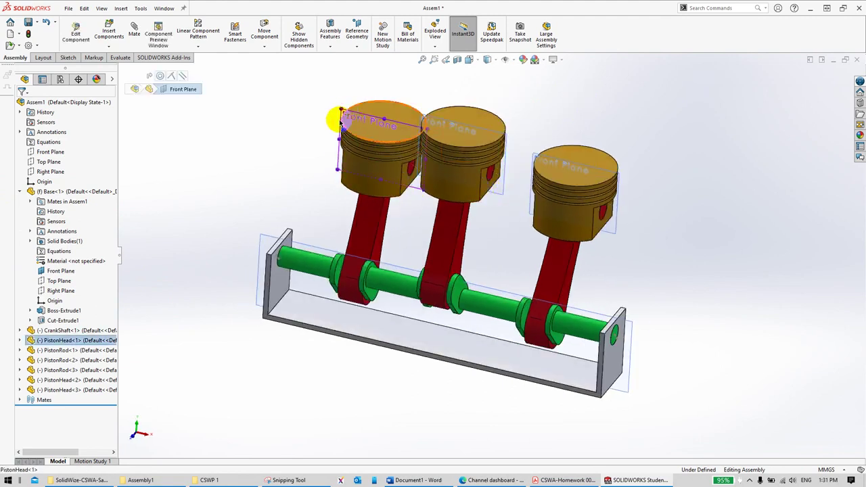
{"action": "left_click", "coordinate": [300, 241], "text": "ctrl"}
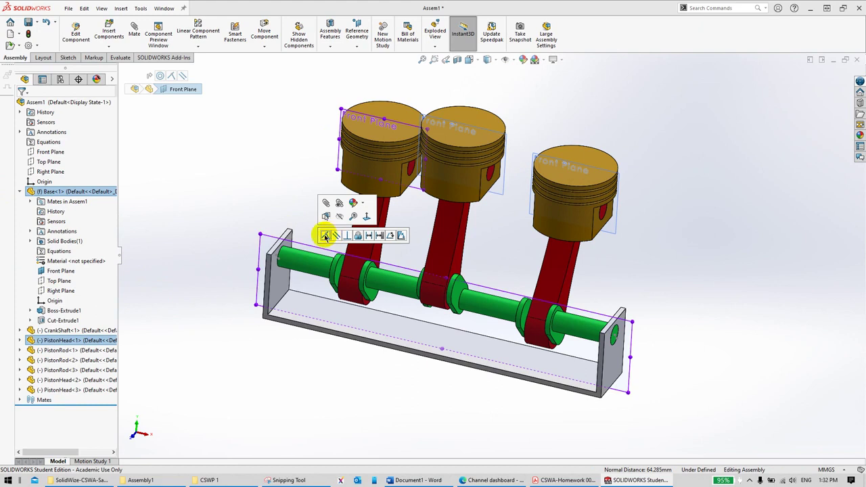
{"action": "left_click", "coordinate": [325, 236]}
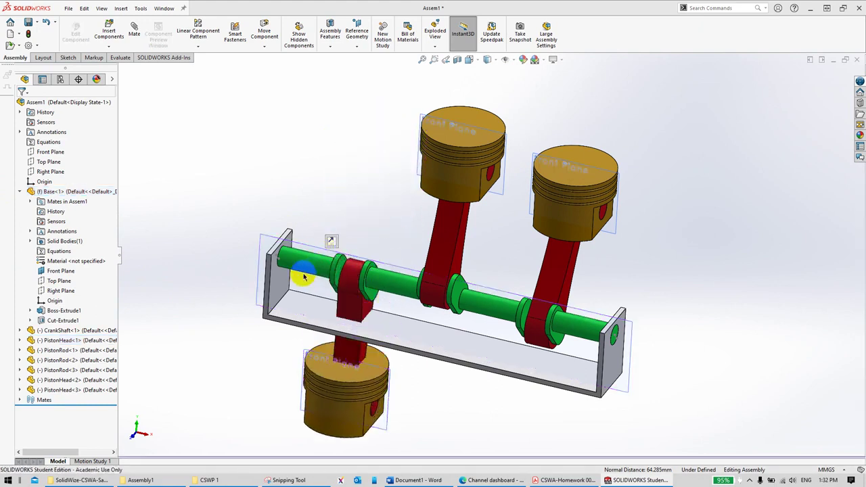
{"action": "left_click", "coordinate": [332, 243]}
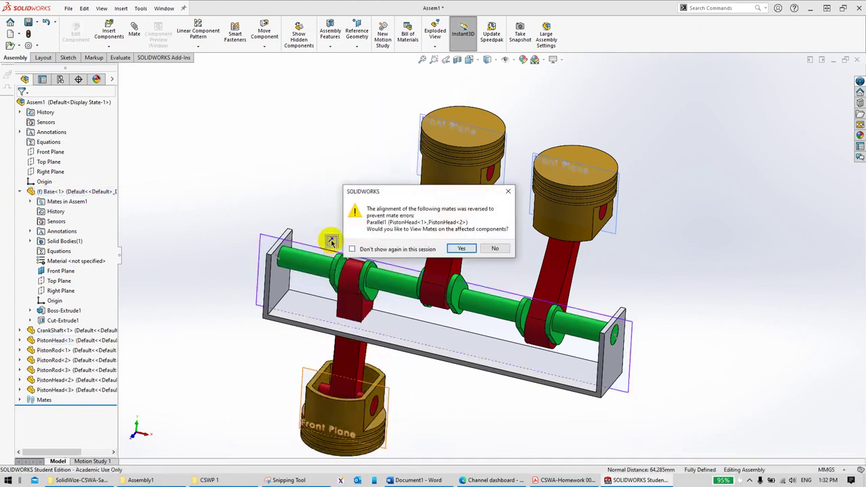
{"action": "left_click", "coordinate": [494, 250]}
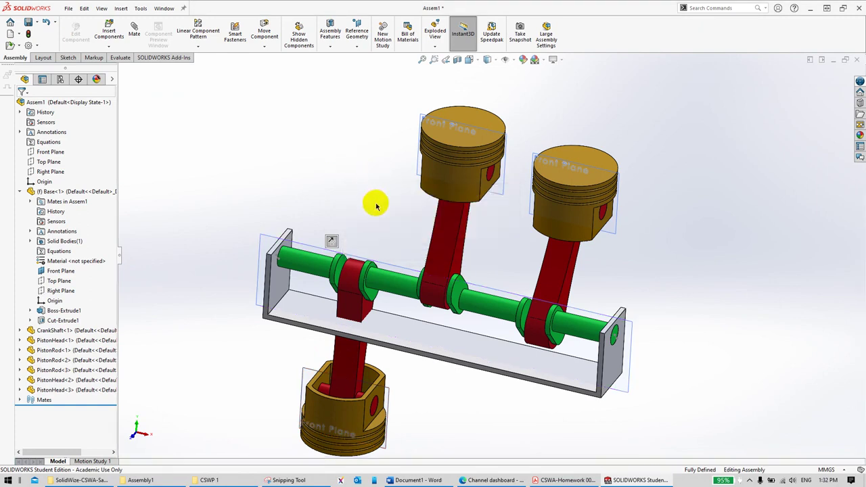
Step: Add a coincident mate between the third piston head's Front Plane and the base's Front Plane
{"action": "middle_click_drag", "start_coordinate": [377, 178], "coordinate": [366, 240]}
{"action": "left_click", "coordinate": [545, 237]}
{"action": "left_click_drag", "start_coordinate": [555, 245], "coordinate": [519, 247]}
{"action": "scroll", "coordinate": [582, 262], "scroll_direction": "down", "scroll_amount": 1}
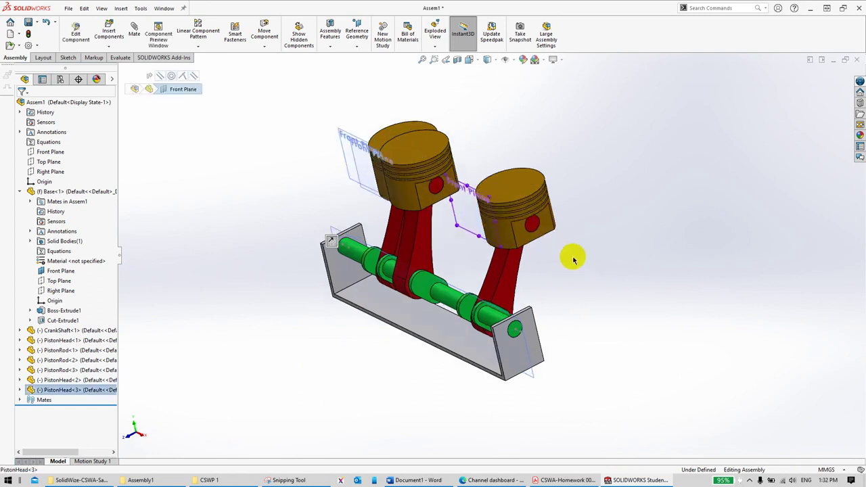
{"action": "middle_click_drag", "start_coordinate": [483, 247], "coordinate": [595, 267]}
{"action": "left_click", "coordinate": [609, 272]}
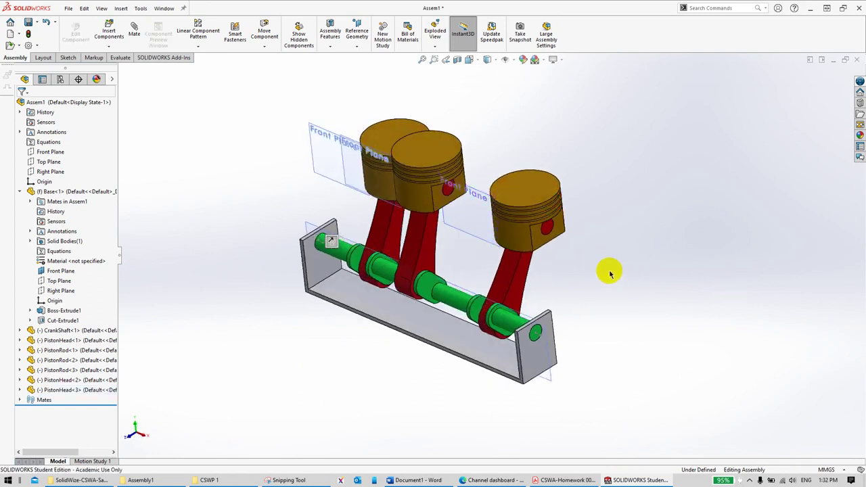
{"action": "left_click", "coordinate": [473, 238]}
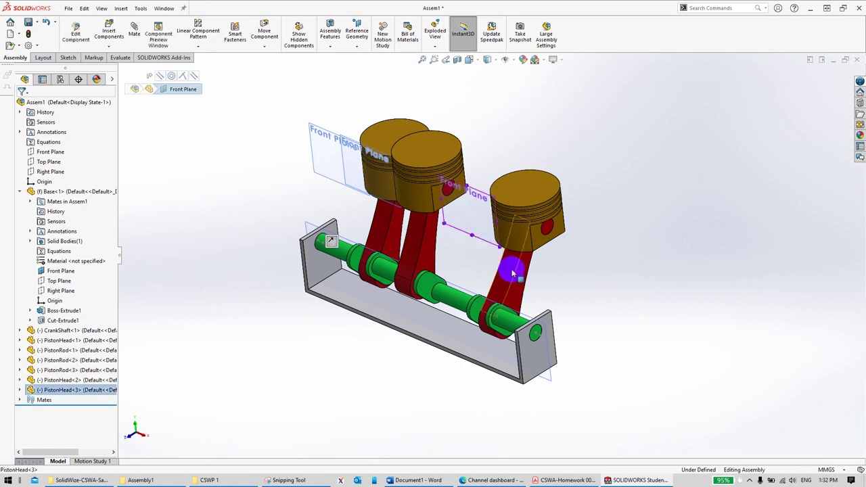
{"action": "left_click", "coordinate": [530, 312], "text": "ctrl"}
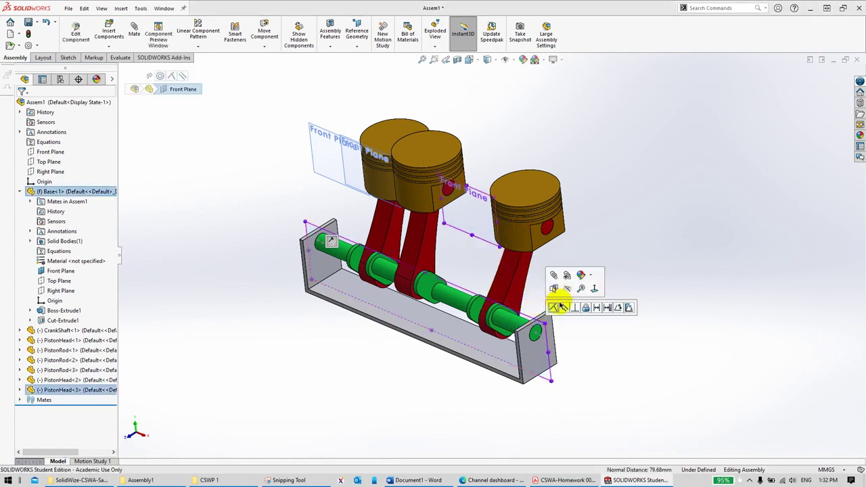
{"action": "left_click", "coordinate": [554, 309]}
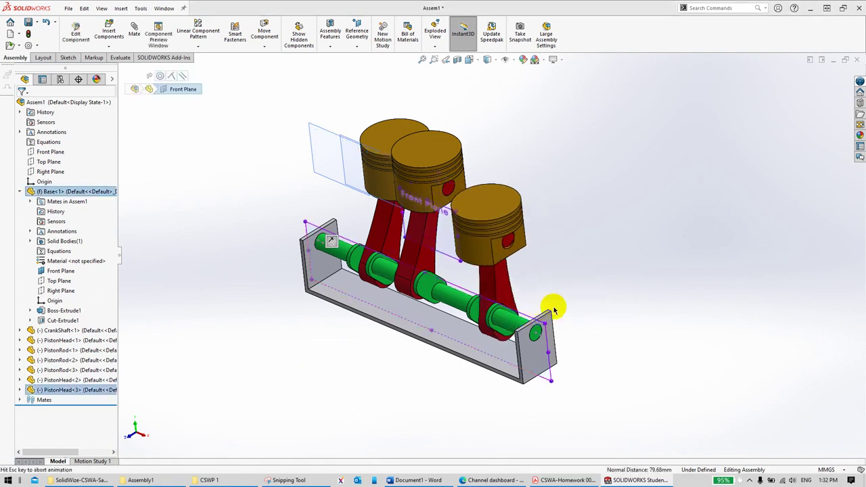
{"action": "middle_click_drag", "start_coordinate": [566, 207], "coordinate": [551, 198]}
{"action": "scroll", "coordinate": [515, 207], "scroll_direction": "down", "scroll_amount": 3}
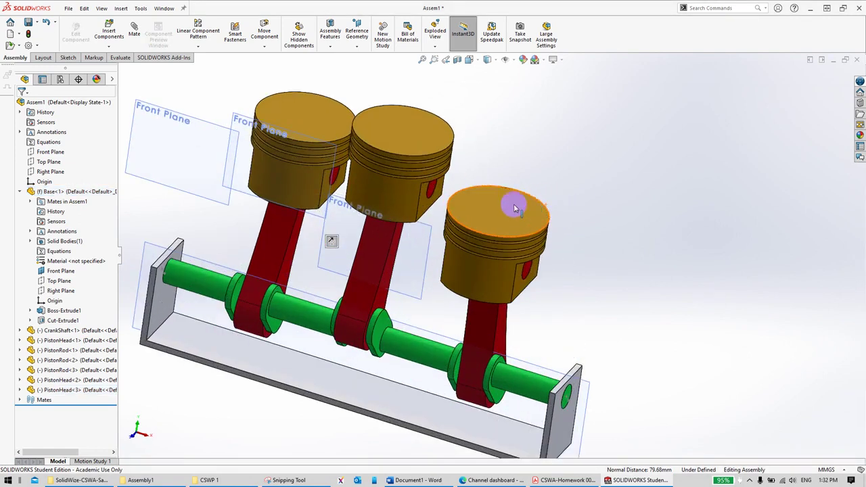
{"action": "left_click", "coordinate": [429, 238]}
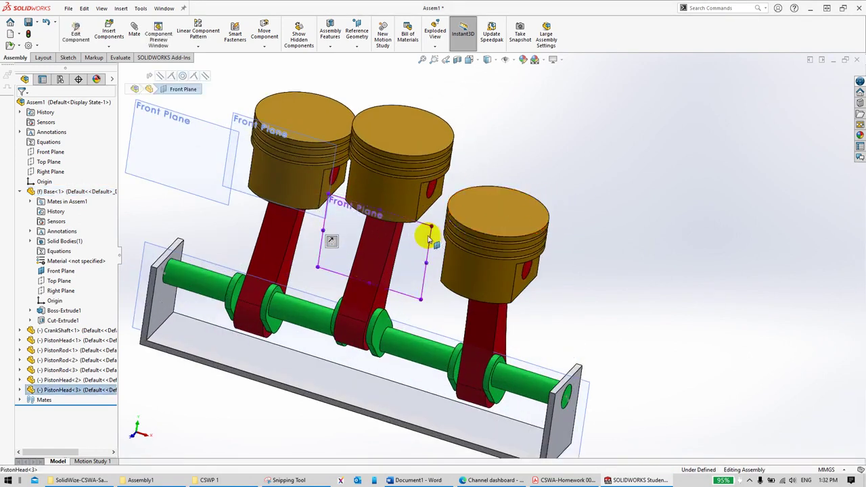
{"action": "left_click", "coordinate": [243, 196], "text": "ctrl"}
{"action": "left_click", "coordinate": [228, 194], "text": "ctrl"}
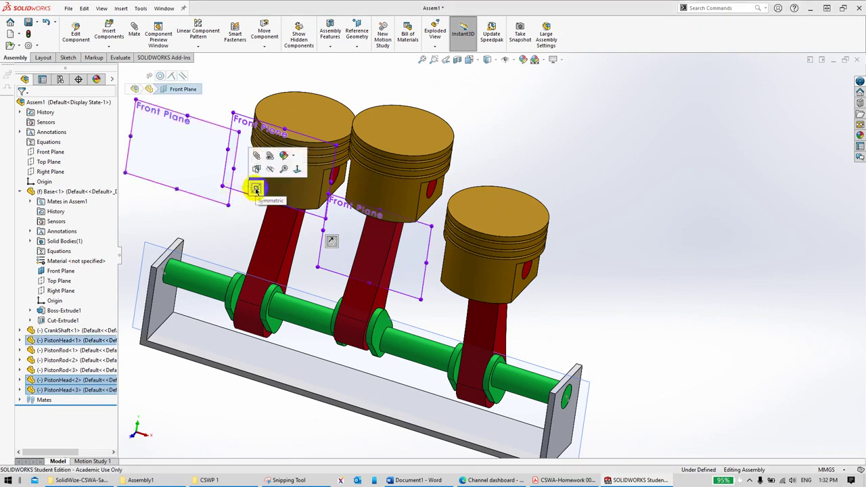
{"action": "left_click", "coordinate": [256, 190]}
Step: Mate the second piston head's Front Plane coincident with the third's, and the first piston head's Front Plane coincident with the second's
{"action": "left_click", "coordinate": [430, 238]}
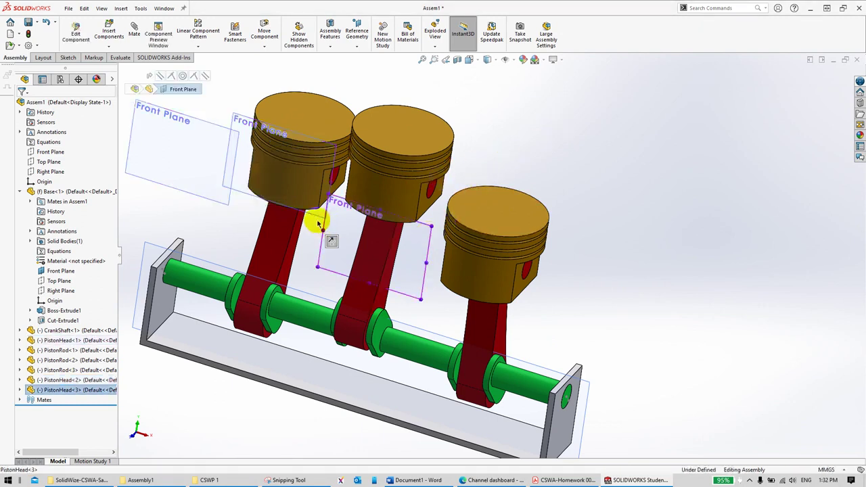
{"action": "left_click", "coordinate": [244, 195], "text": "ctrl"}
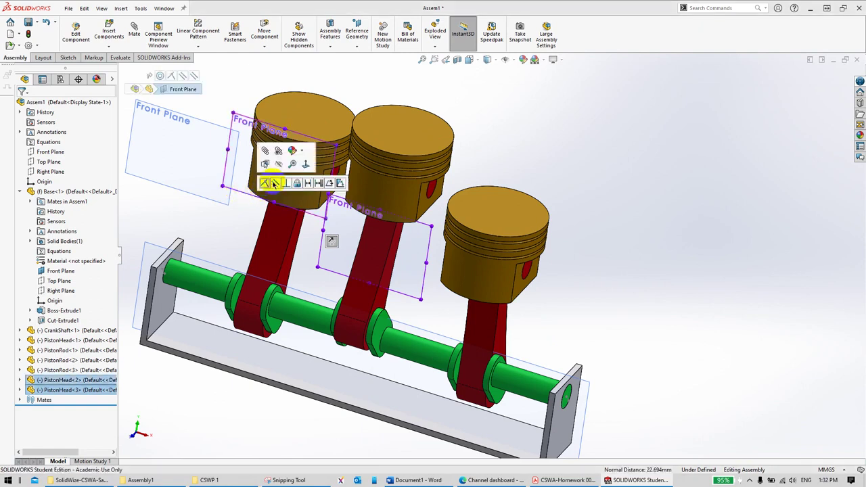
{"action": "left_click", "coordinate": [264, 183]}
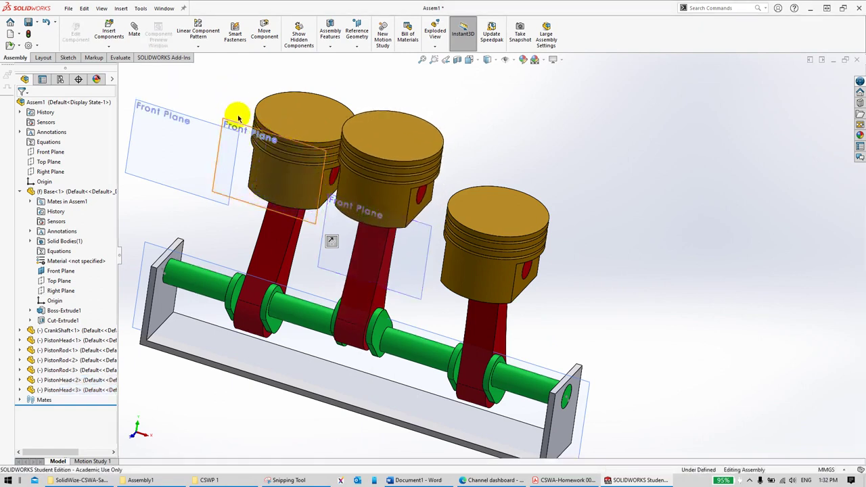
{"action": "left_click", "coordinate": [238, 119]}
{"action": "left_click", "coordinate": [201, 114], "text": "ctrl"}
{"action": "left_click", "coordinate": [224, 111]}
Step: Hide the base's Front Plane and turn off the display of planes in the assembly
{"action": "scroll", "coordinate": [556, 189], "scroll_direction": "up", "scroll_amount": 3}
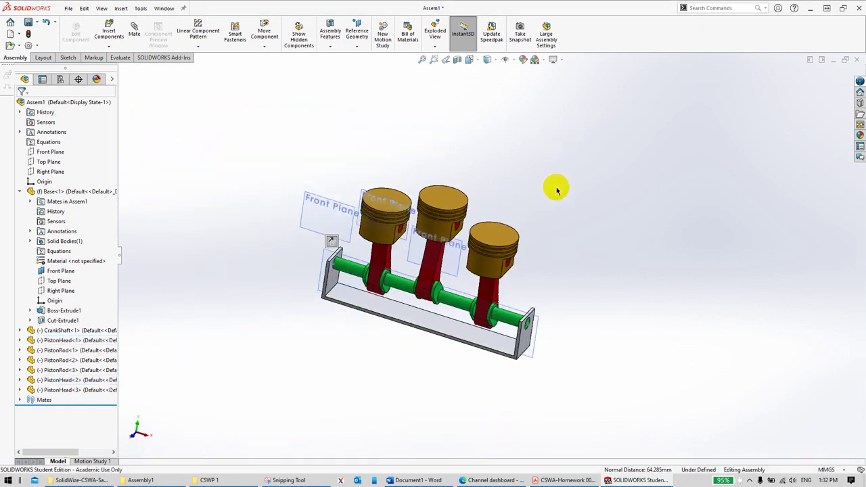
{"action": "key", "text": "ctrl+7"}
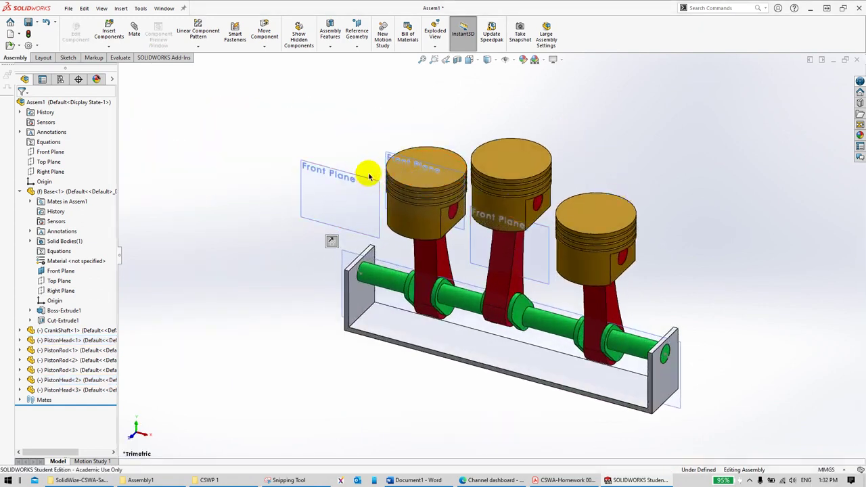
{"action": "left_click", "coordinate": [352, 177]}
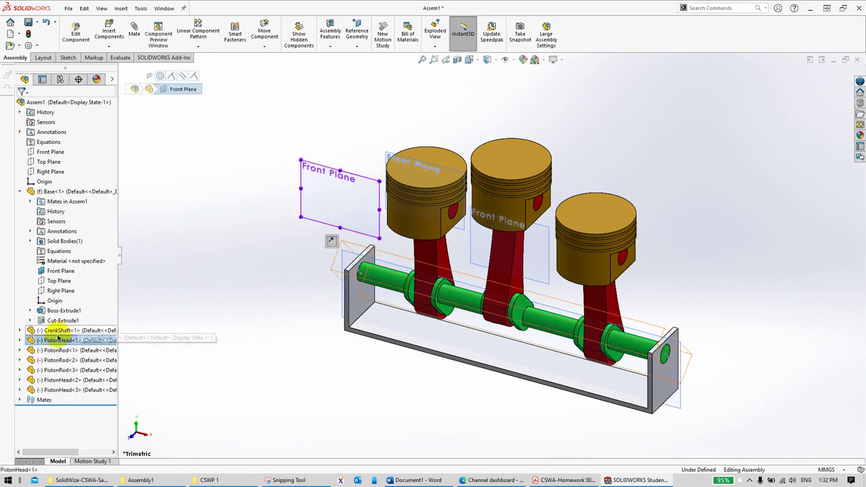
{"action": "left_click", "coordinate": [62, 270]}
{"action": "left_click", "coordinate": [86, 258]}
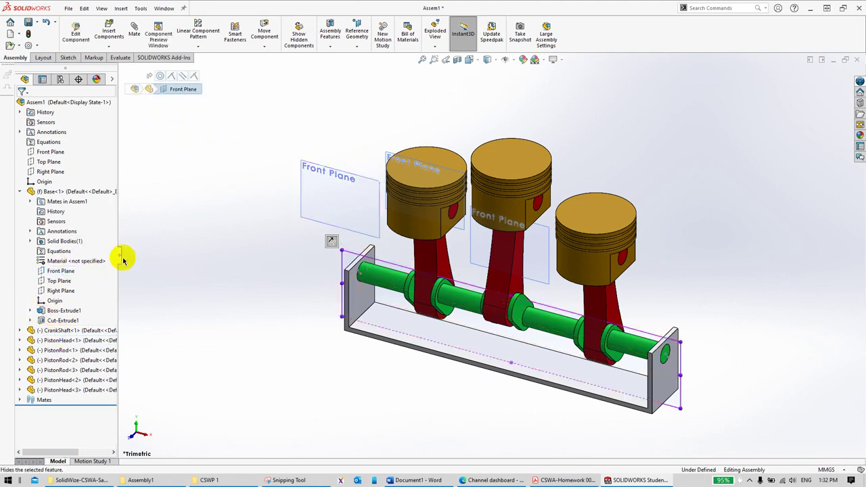
{"action": "left_click", "coordinate": [515, 61]}
{"action": "left_click", "coordinate": [505, 73]}
{"action": "left_click", "coordinate": [612, 112]}
Step: Switch to the homework PDF in Acrobat Reader and check the mates shown in the piston assembly picture
{"action": "scroll", "coordinate": [609, 196], "scroll_direction": "up", "scroll_amount": 2}
{"action": "middle_click_drag", "start_coordinate": [608, 204], "coordinate": [580, 246]}
{"action": "key", "text": "alt+Tab"}
{"action": "key", "text": "alt+Tab"}
{"action": "key", "text": "alt+Tab"}
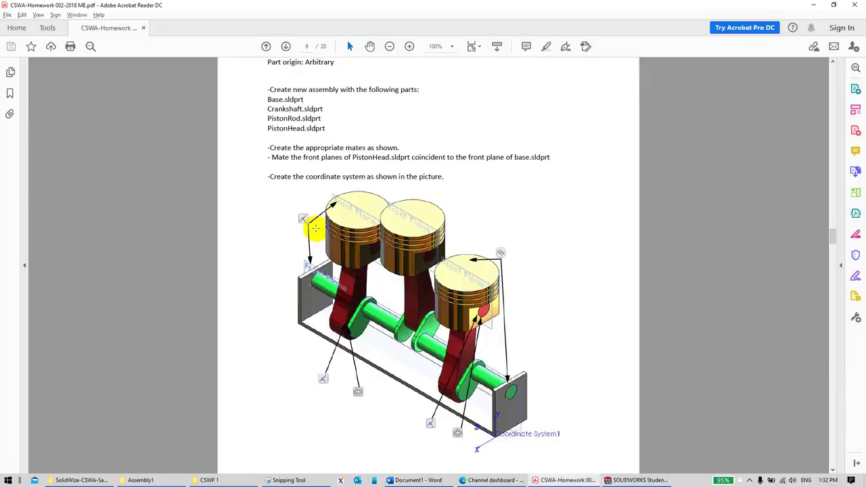
{"action": "scroll", "coordinate": [372, 232], "scroll_direction": "down", "scroll_amount": 3}
{"action": "scroll", "coordinate": [383, 231], "scroll_direction": "up", "scroll_amount": 2}
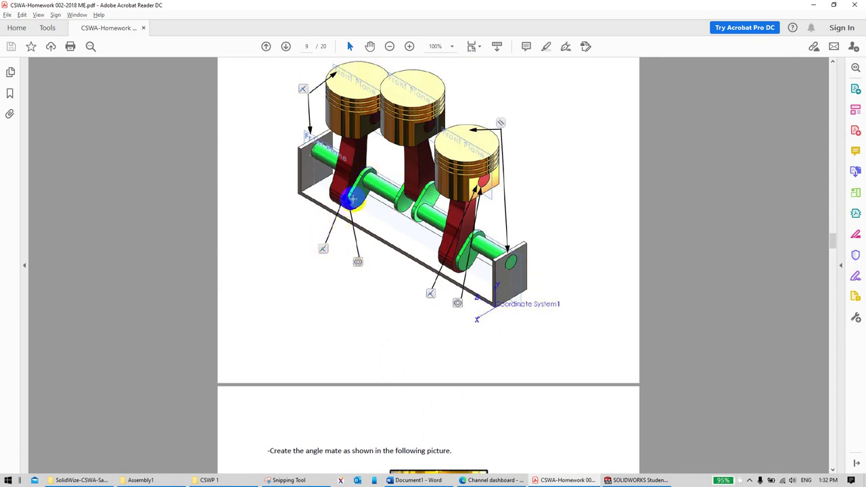
{"action": "scroll", "coordinate": [338, 241], "scroll_direction": "up", "scroll_amount": 3, "text": "ctrl"}
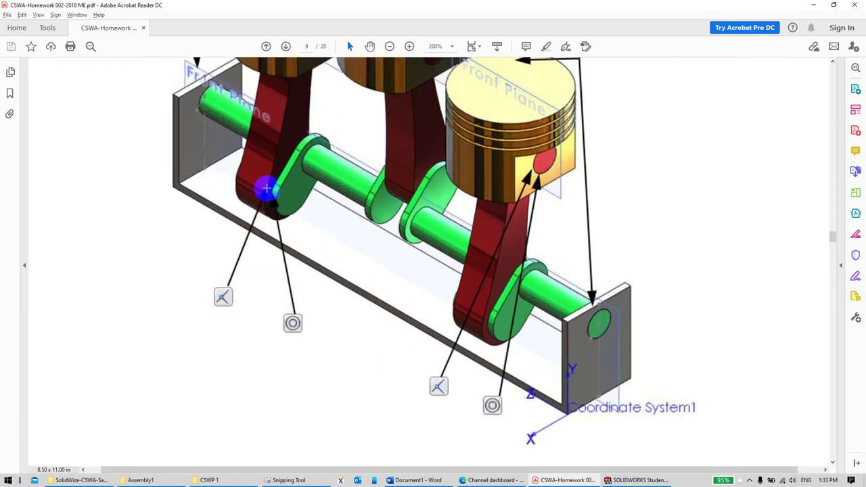
{"action": "scroll", "coordinate": [284, 257], "scroll_direction": "down", "scroll_amount": 3, "text": "ctrl"}
Step: Examine the angle mate picture on the next page and read the center of mass question below it
{"action": "scroll", "coordinate": [309, 228], "scroll_direction": "down", "scroll_amount": 3}
{"action": "scroll", "coordinate": [361, 284], "scroll_direction": "down", "scroll_amount": 5}
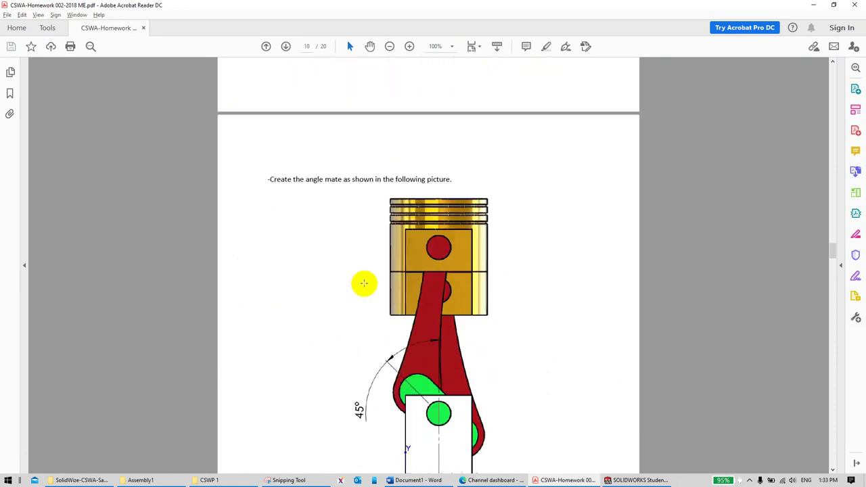
{"action": "scroll", "coordinate": [381, 355], "scroll_direction": "up", "scroll_amount": 1, "text": "ctrl"}
{"action": "scroll", "coordinate": [381, 355], "scroll_direction": "down", "scroll_amount": 2, "text": "ctrl"}
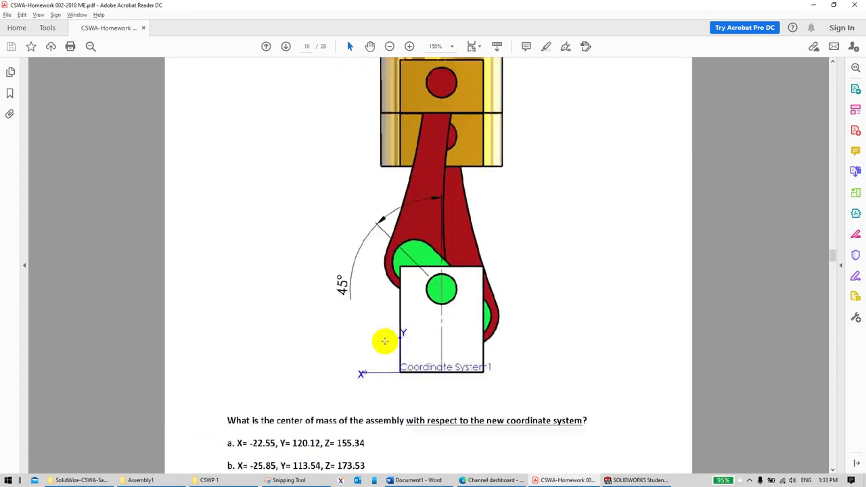
{"action": "scroll", "coordinate": [364, 143], "scroll_direction": "up", "scroll_amount": 1, "text": "ctrl"}
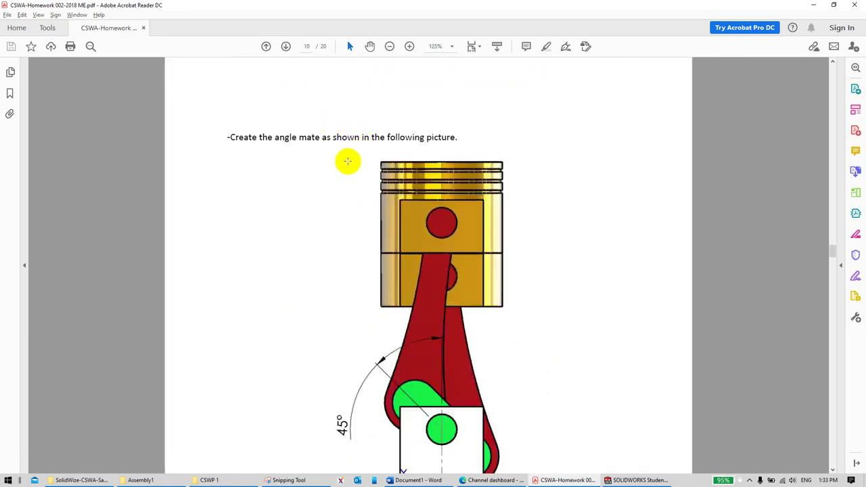
{"action": "scroll", "coordinate": [389, 155], "scroll_direction": "down", "scroll_amount": 4}
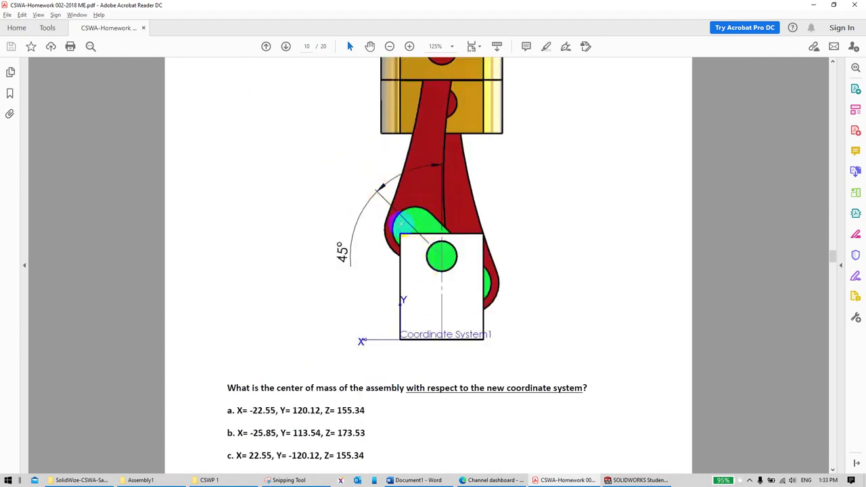
{"action": "scroll", "coordinate": [446, 351], "scroll_direction": "down", "scroll_amount": 1}
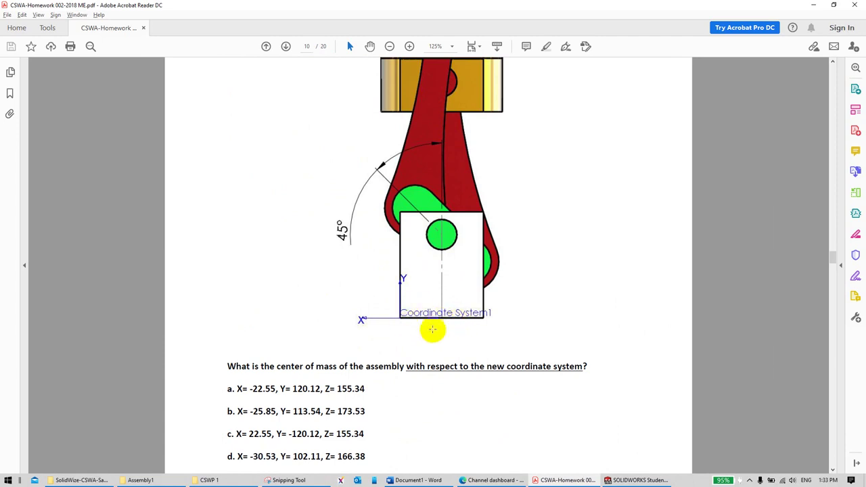
Step: Examine the origin and axis directions of the coordinate system at the base corner in the assembly picture
{"action": "scroll", "coordinate": [433, 330], "scroll_direction": "down", "scroll_amount": 4, "text": "ctrl"}
{"action": "scroll", "coordinate": [443, 326], "scroll_direction": "up", "scroll_amount": 4, "text": "ctrl"}
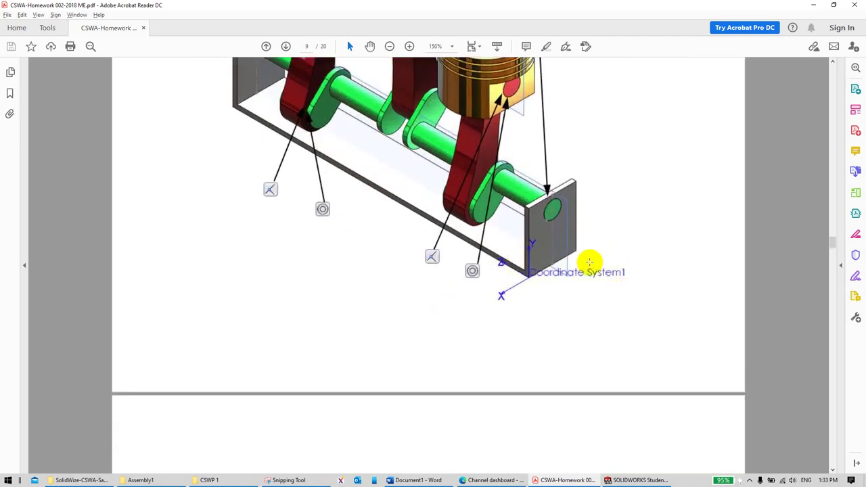
{"action": "scroll", "coordinate": [549, 274], "scroll_direction": "up", "scroll_amount": 2, "text": "ctrl"}
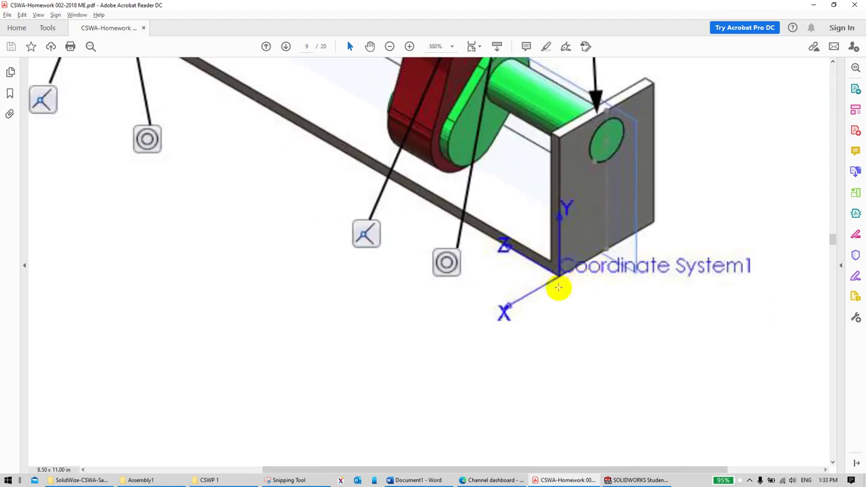
Step: Switch to SOLIDWORKS and start a coordinate system with its origin at the outer bottom corner vertex of the base's near end
{"action": "key", "text": "alt+Tab"}
{"action": "middle_click_drag", "start_coordinate": [489, 333], "coordinate": [595, 416]}
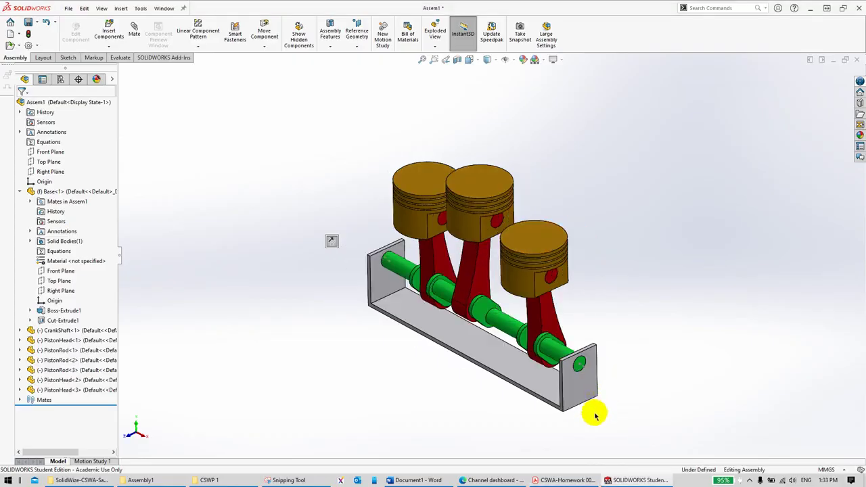
{"action": "scroll", "coordinate": [595, 416], "scroll_direction": "down", "scroll_amount": 4}
{"action": "middle_click_drag", "start_coordinate": [535, 253], "coordinate": [595, 271]}
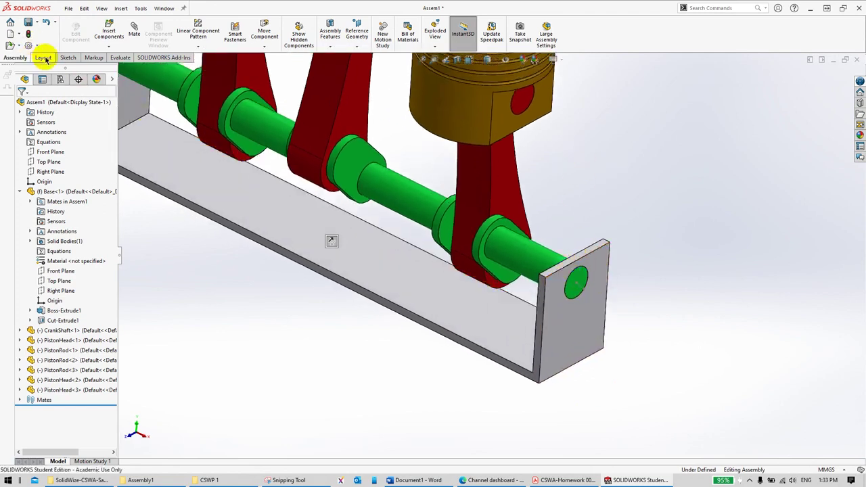
{"action": "left_click", "coordinate": [357, 34]}
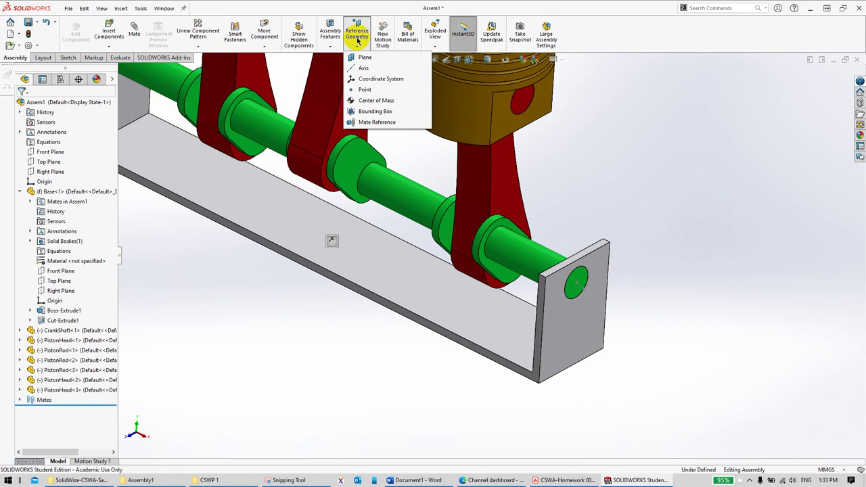
{"action": "left_click", "coordinate": [372, 79]}
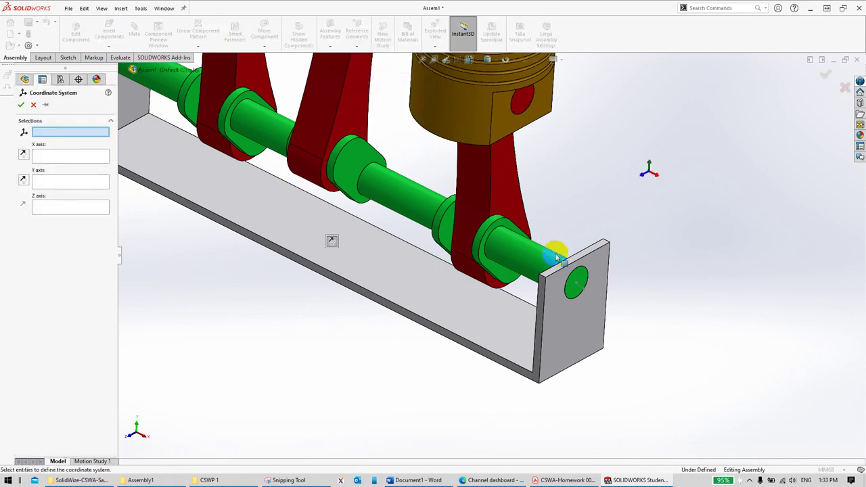
{"action": "left_click", "coordinate": [538, 383]}
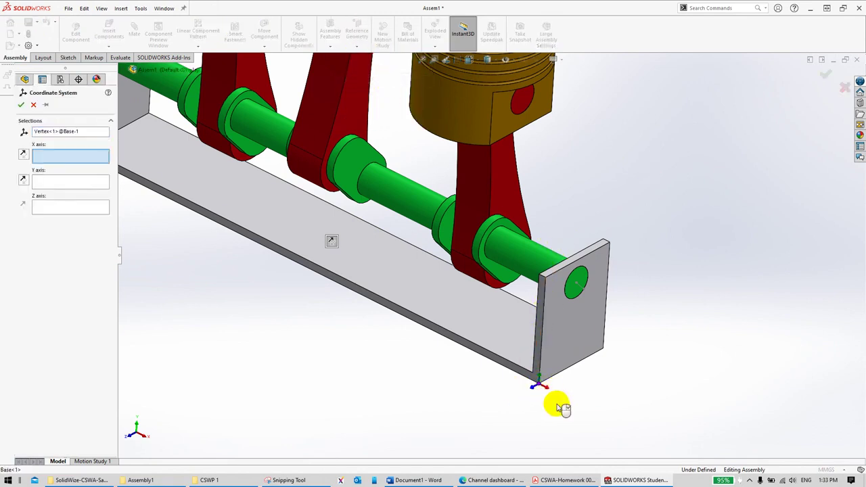
{"action": "scroll", "coordinate": [557, 405], "scroll_direction": "down", "scroll_amount": 4}
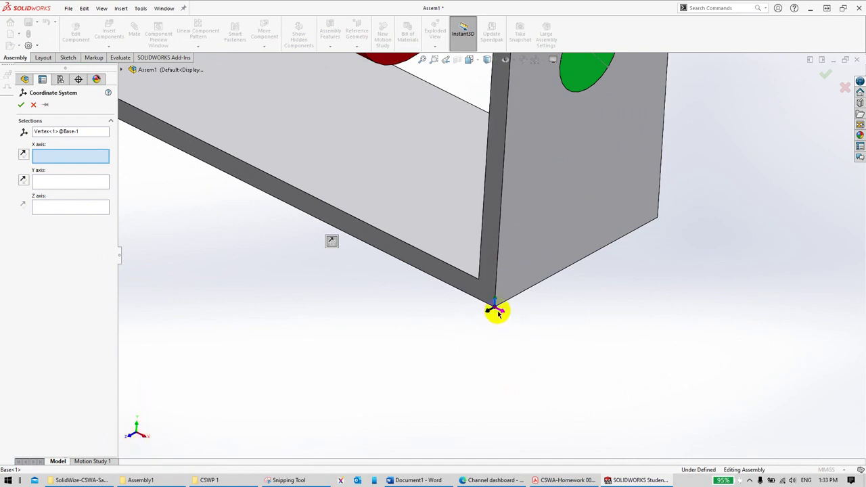
Step: Align the Z axis with the base's long bottom edge and the X axis with the end plate's bottom edge, matching the PDF picture
{"action": "left_click", "coordinate": [58, 207]}
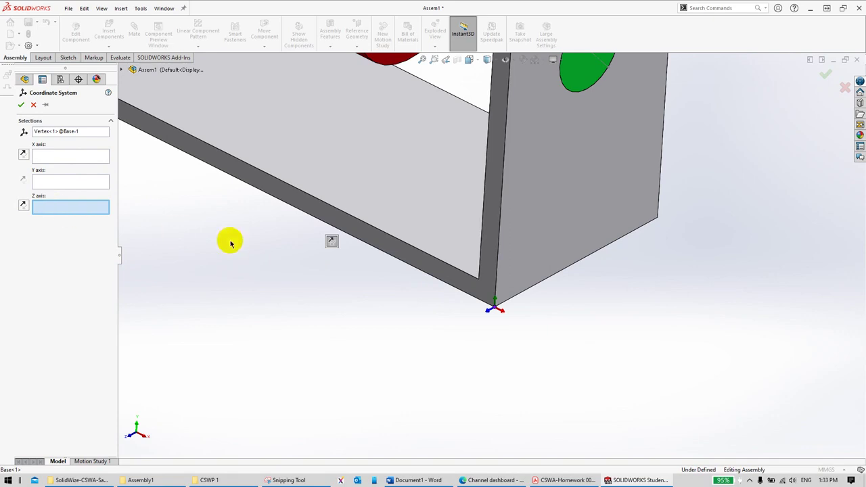
{"action": "left_click", "coordinate": [457, 292]}
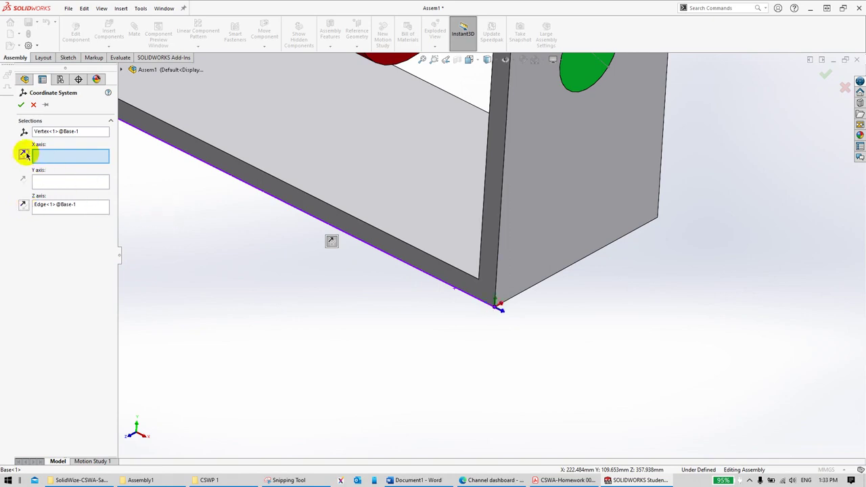
{"action": "left_click", "coordinate": [61, 205]}
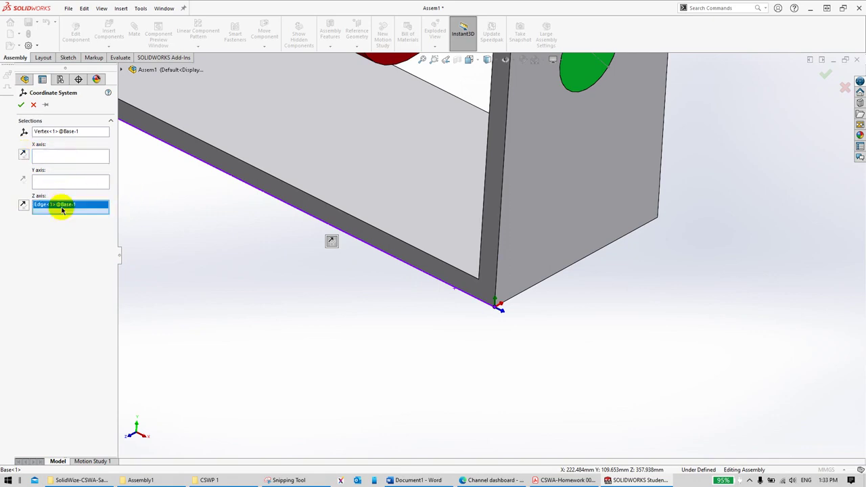
{"action": "left_click", "coordinate": [61, 161]}
{"action": "key", "text": "alt+Tab"}
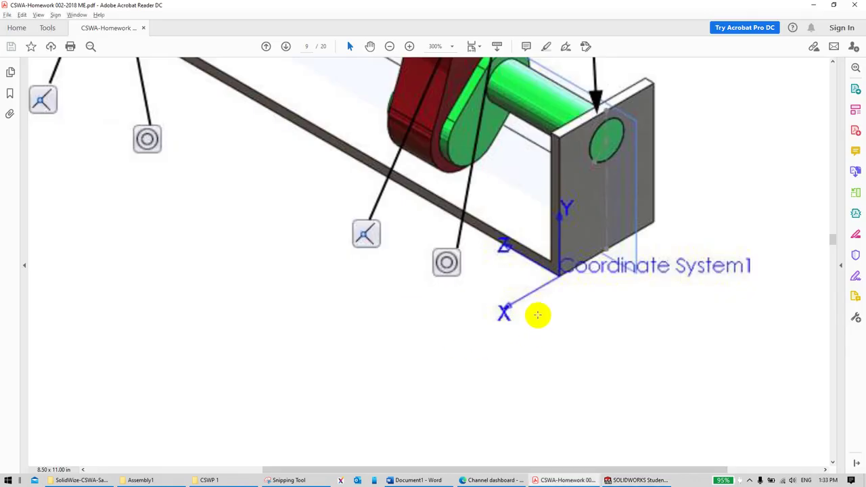
{"action": "key", "text": "alt+Tab"}
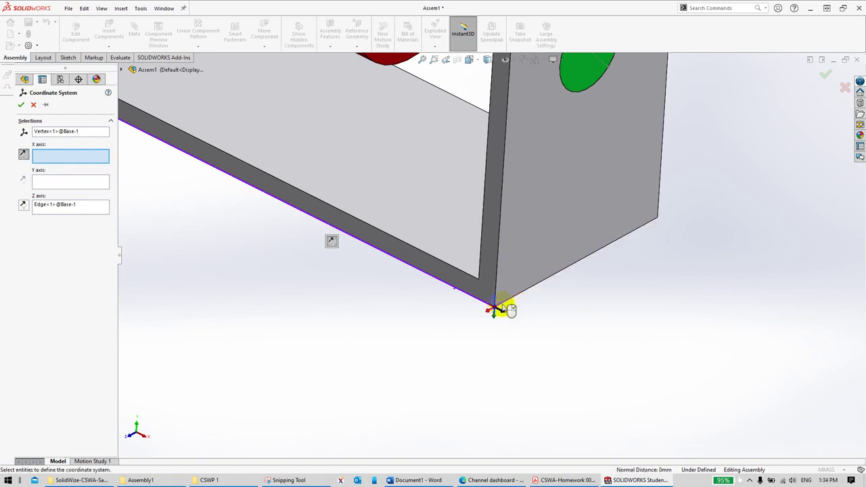
{"action": "left_click", "coordinate": [523, 295]}
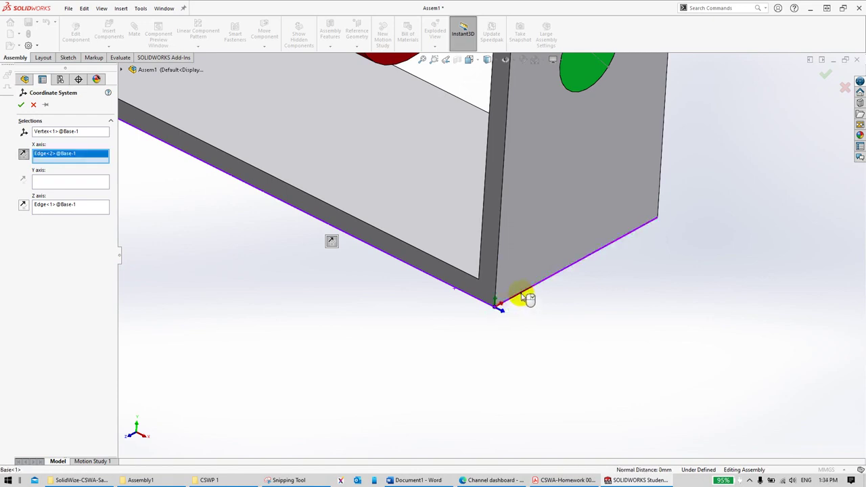
Step: Align the Y axis with the end plate's vertical edge, compare the axis directions with the PDF picture, and accept the coordinate system
{"action": "left_click", "coordinate": [52, 180]}
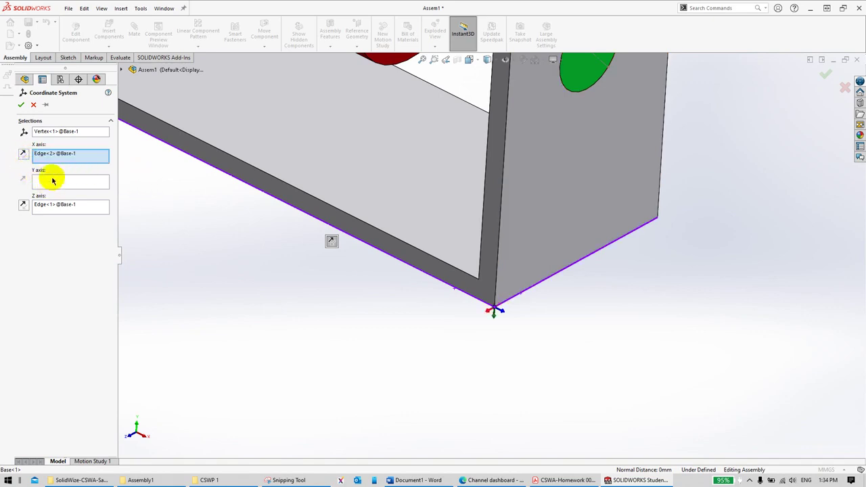
{"action": "left_click", "coordinate": [500, 208]}
{"action": "scroll", "coordinate": [504, 271], "scroll_direction": "down", "scroll_amount": 3}
{"action": "scroll", "coordinate": [444, 346], "scroll_direction": "up", "scroll_amount": 3}
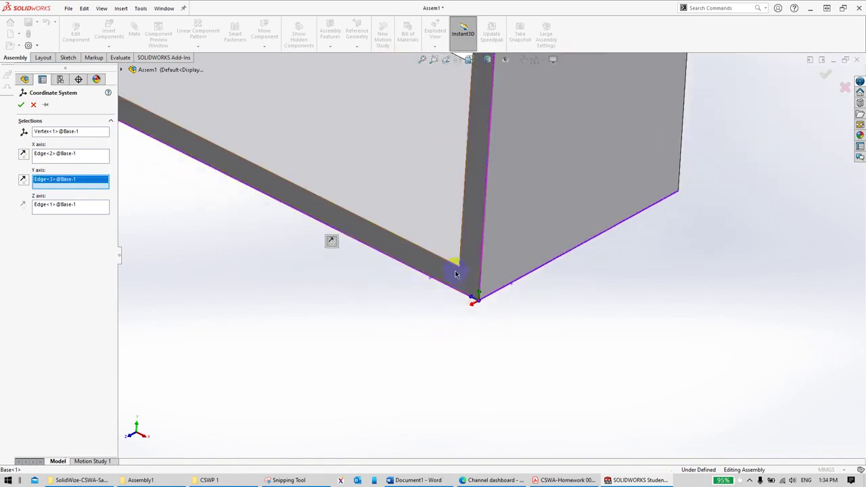
{"action": "key", "text": "alt+Tab"}
{"action": "key", "text": "alt+Tab"}
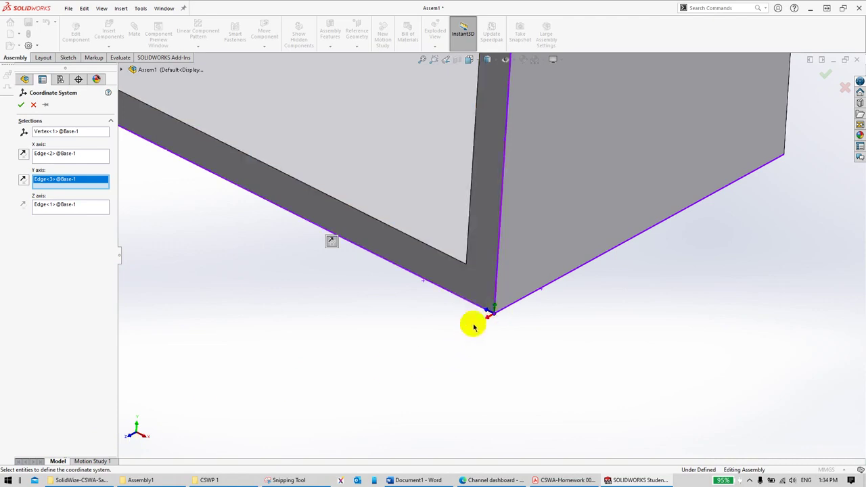
{"action": "key", "text": "alt+Tab"}
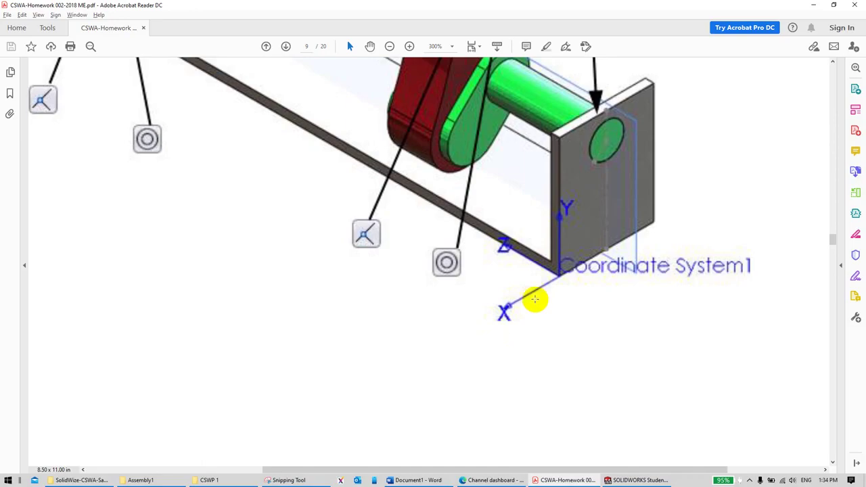
{"action": "key", "text": "alt+Tab"}
{"action": "left_click", "coordinate": [21, 105]}
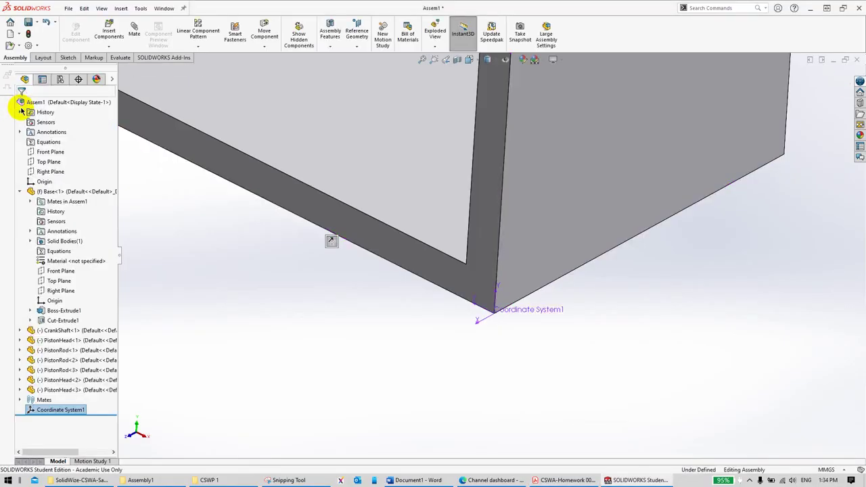
Step: Turn on the display of coordinate systems in the assembly
{"action": "scroll", "coordinate": [319, 309], "scroll_direction": "up", "scroll_amount": 5}
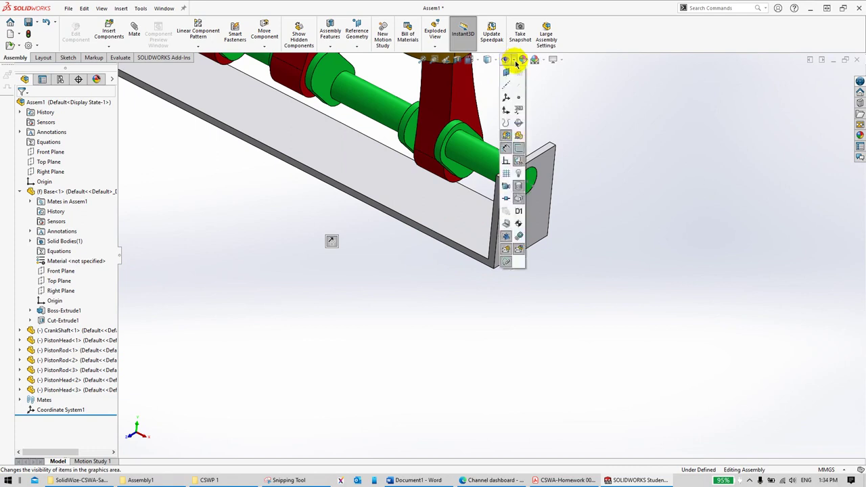
{"action": "left_click", "coordinate": [506, 98]}
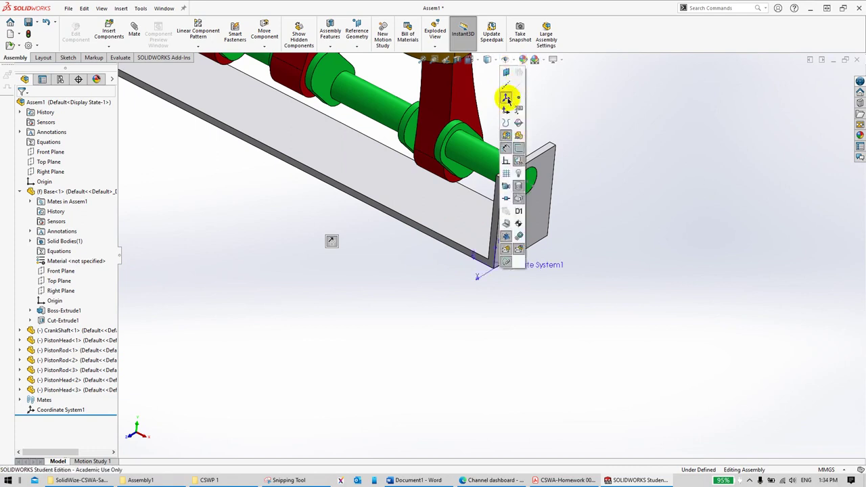
{"action": "scroll", "coordinate": [523, 228], "scroll_direction": "up", "scroll_amount": 3}
{"action": "scroll", "coordinate": [523, 228], "scroll_direction": "up", "scroll_amount": 2}
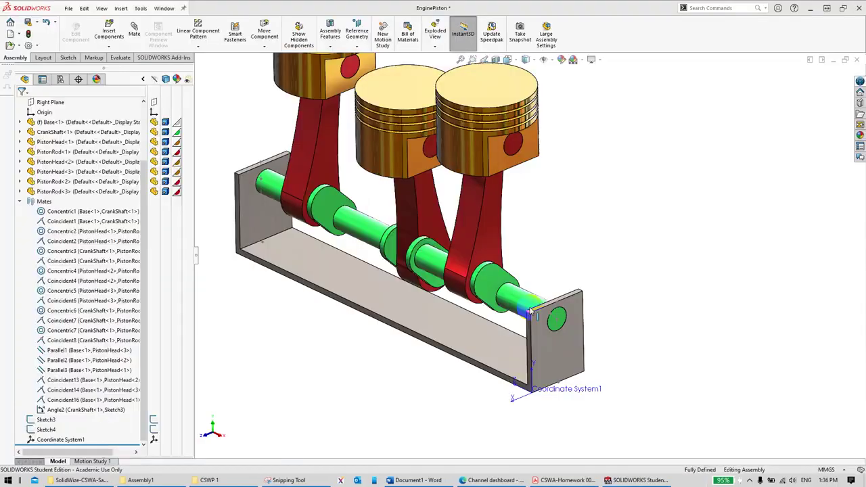
Step: Inspect the EnginePiston assembly, switch to the homework PDF, and examine which lines the 45° crankshaft angle is measured between on page 10
{"action": "middle_click_drag", "start_coordinate": [567, 261], "coordinate": [527, 232]}
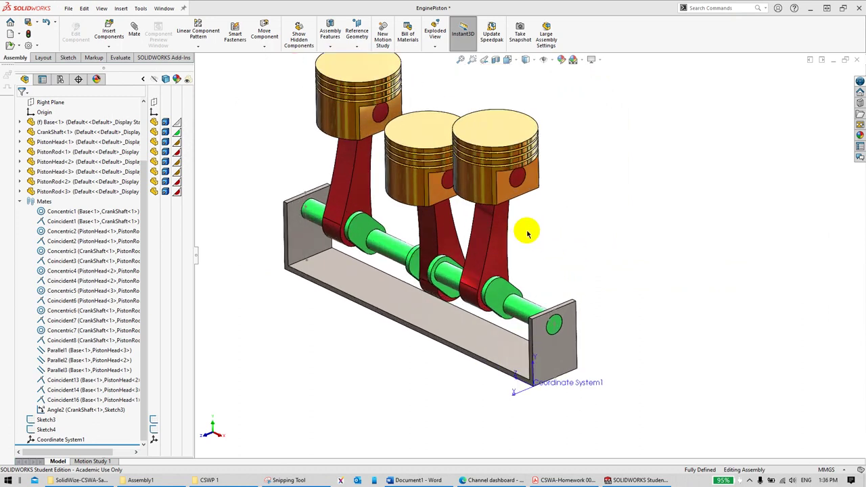
{"action": "scroll", "coordinate": [527, 233], "scroll_direction": "down", "scroll_amount": 2}
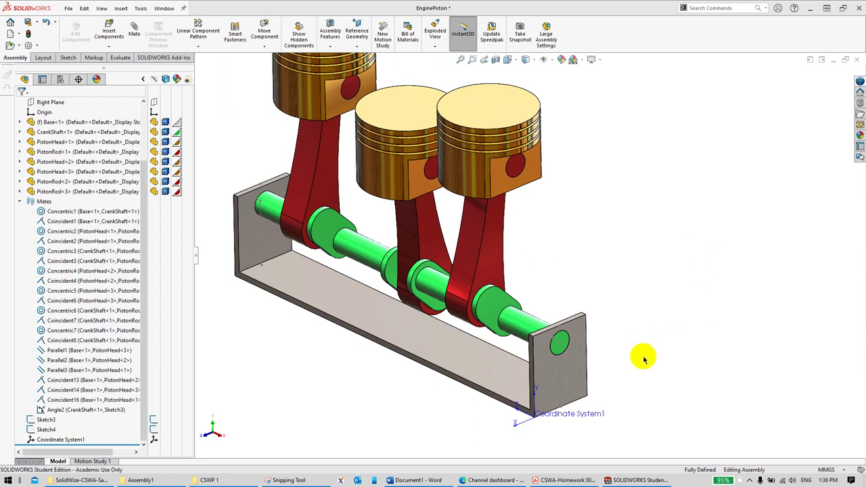
{"action": "left_click", "coordinate": [567, 480]}
{"action": "scroll", "coordinate": [590, 315], "scroll_direction": "down", "scroll_amount": 4, "text": "ctrl"}
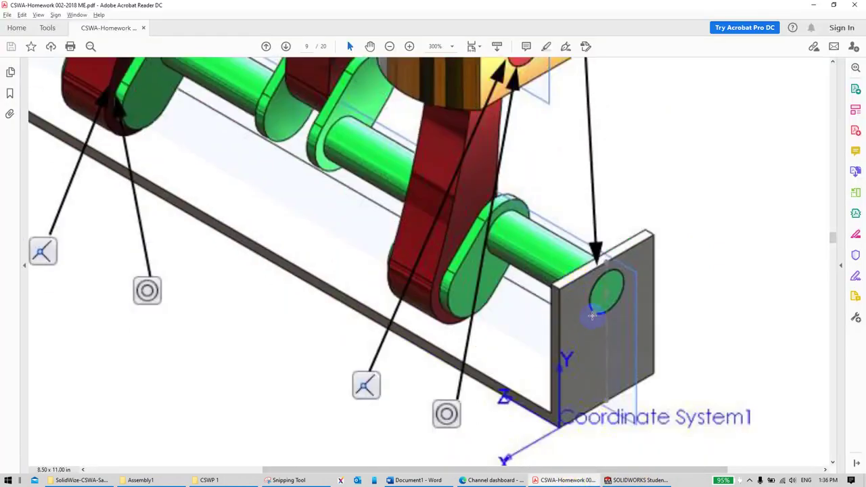
{"action": "scroll", "coordinate": [590, 313], "scroll_direction": "down", "scroll_amount": 10}
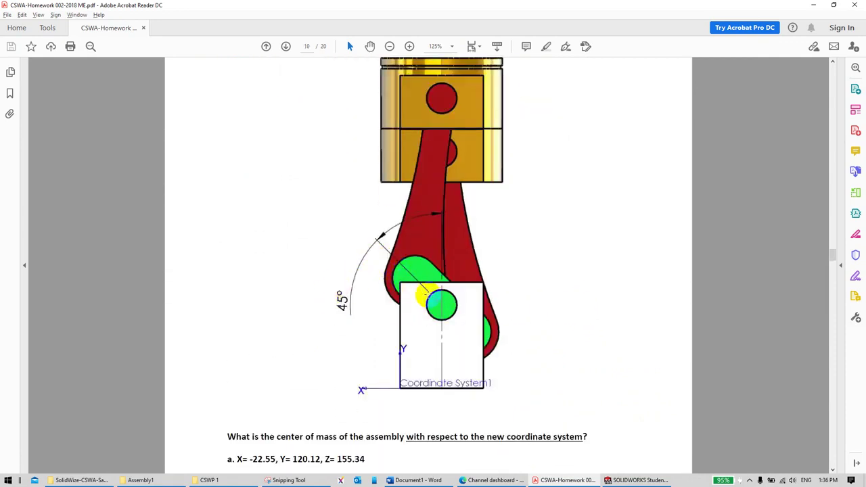
{"action": "scroll", "coordinate": [431, 298], "scroll_direction": "up", "scroll_amount": 4, "text": "ctrl"}
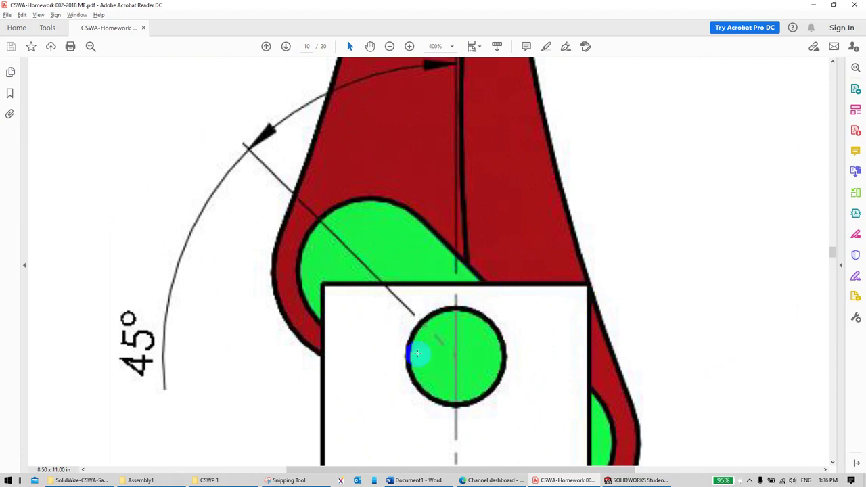
{"action": "scroll", "coordinate": [466, 215], "scroll_direction": "down", "scroll_amount": 3, "text": "ctrl"}
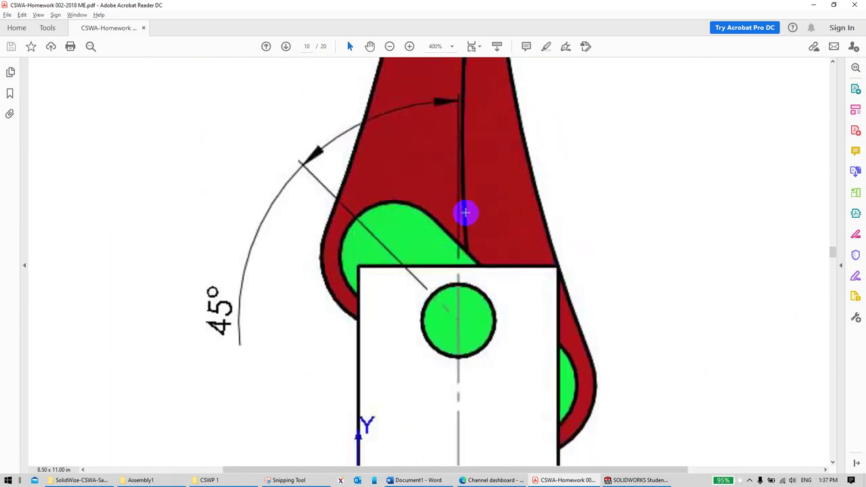
Step: Switch back to SOLIDWORKS and examine the vertical centerline sketched on the base's end face through the crankshaft hole
{"action": "key", "text": "alt+Tab"}
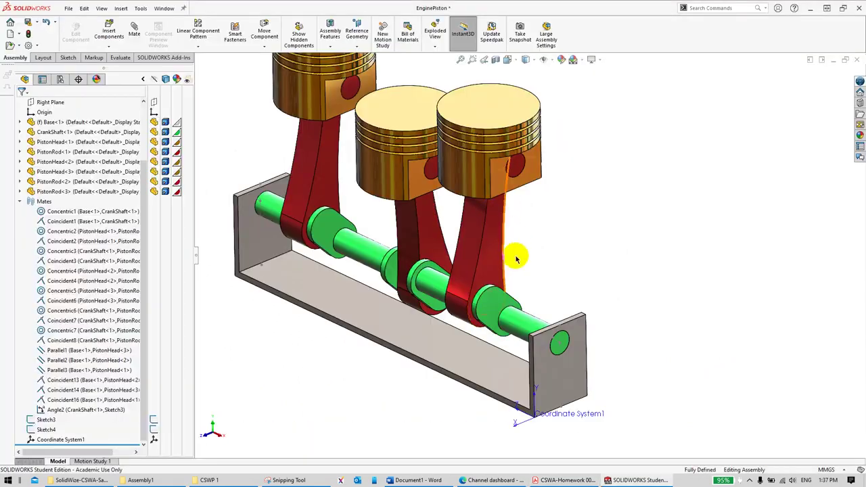
{"action": "scroll", "coordinate": [559, 340], "scroll_direction": "down", "scroll_amount": 5}
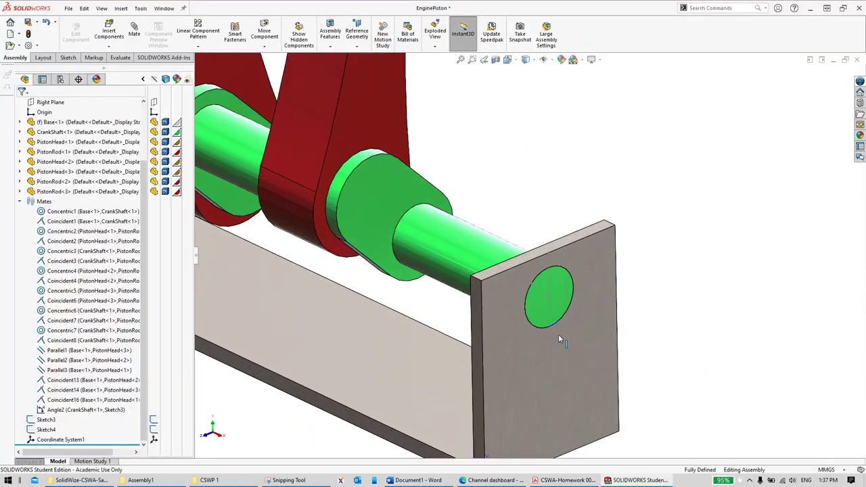
{"action": "left_click", "coordinate": [550, 285]}
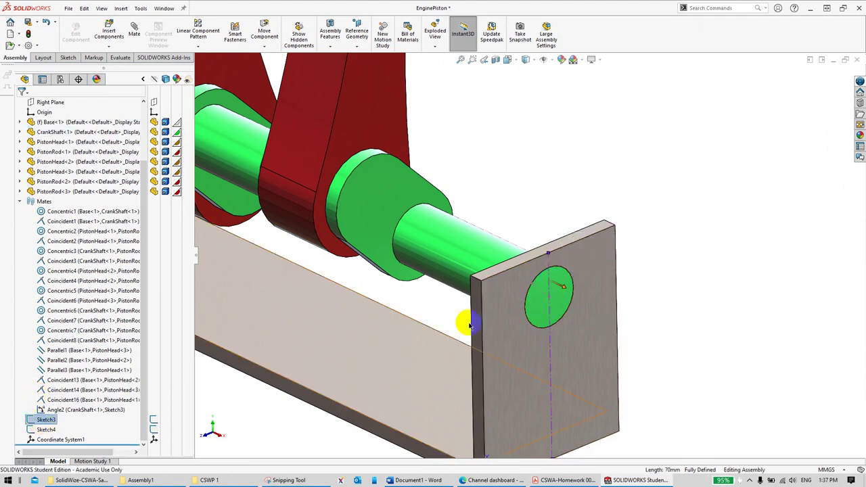
{"action": "left_click", "coordinate": [600, 275]}
{"action": "right_click", "coordinate": [600, 275]}
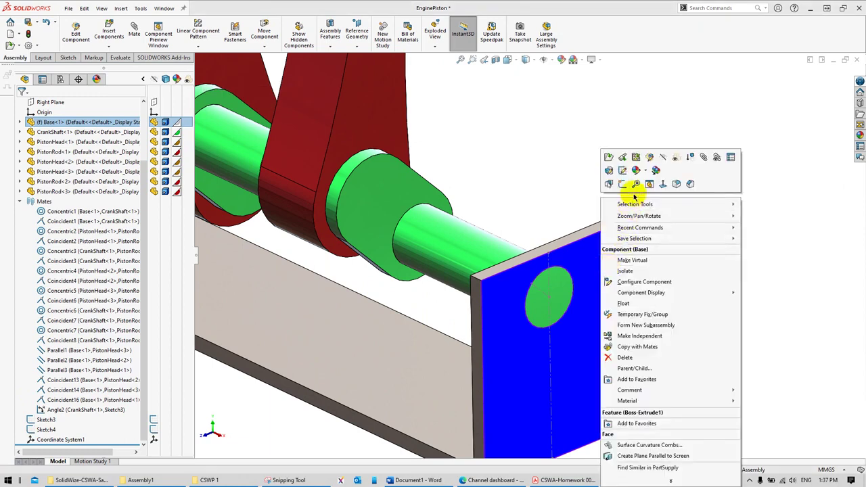
{"action": "left_click", "coordinate": [545, 162]}
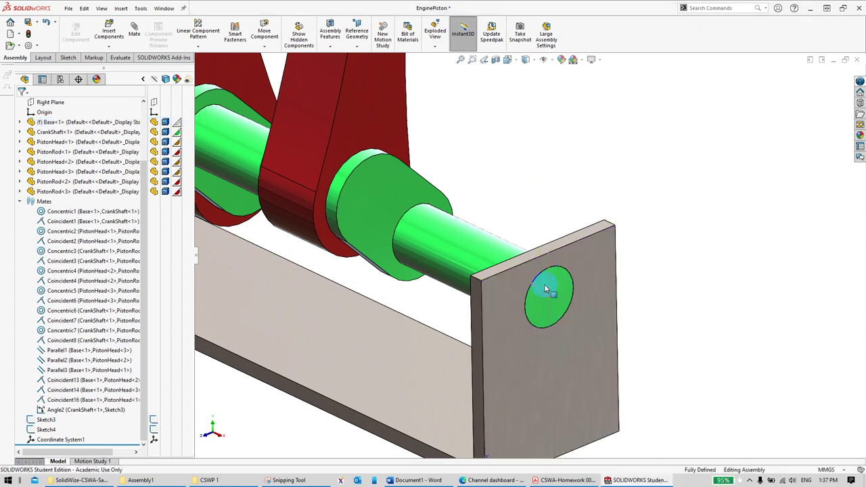
Step: Open the Angle2 mate for editing and inspect its two selected lines, the CrankShaft sketch line and the Sketch3 centerline
{"action": "left_click", "coordinate": [60, 409]}
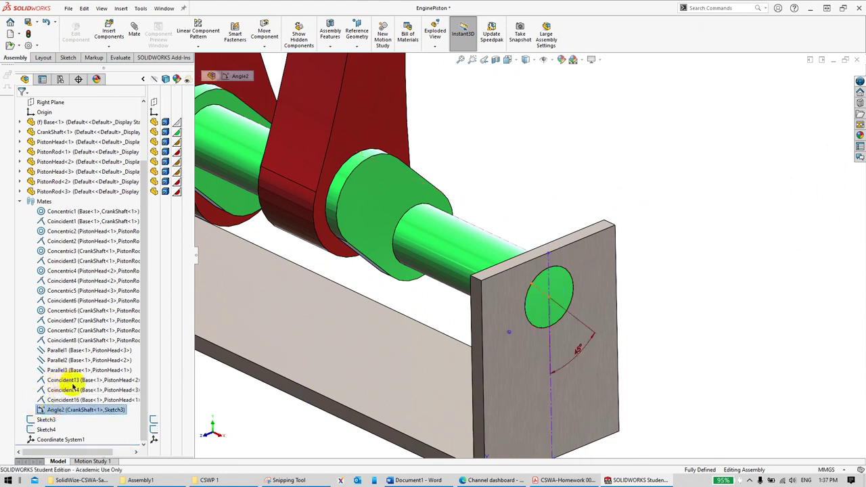
{"action": "left_click", "coordinate": [546, 357]}
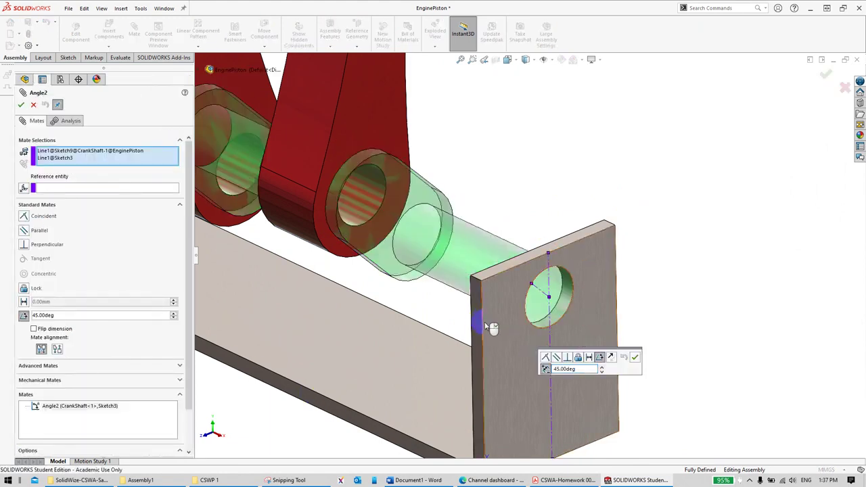
{"action": "left_click", "coordinate": [57, 151]}
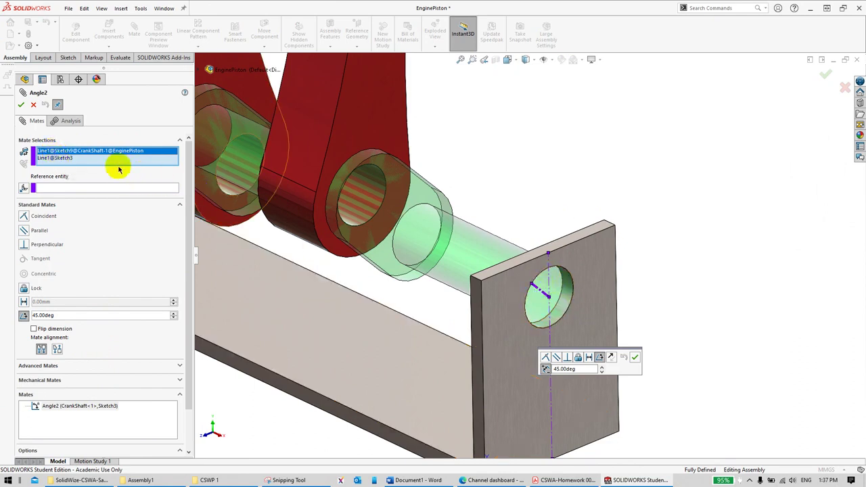
{"action": "left_click", "coordinate": [68, 158]}
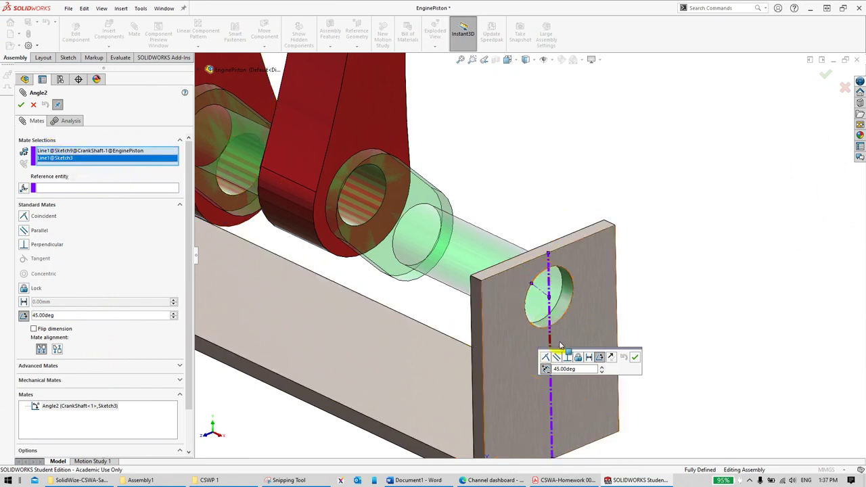
Step: Finish editing the Angle2 mate and suppress it in the assembly's mates
{"action": "left_click", "coordinate": [67, 316]}
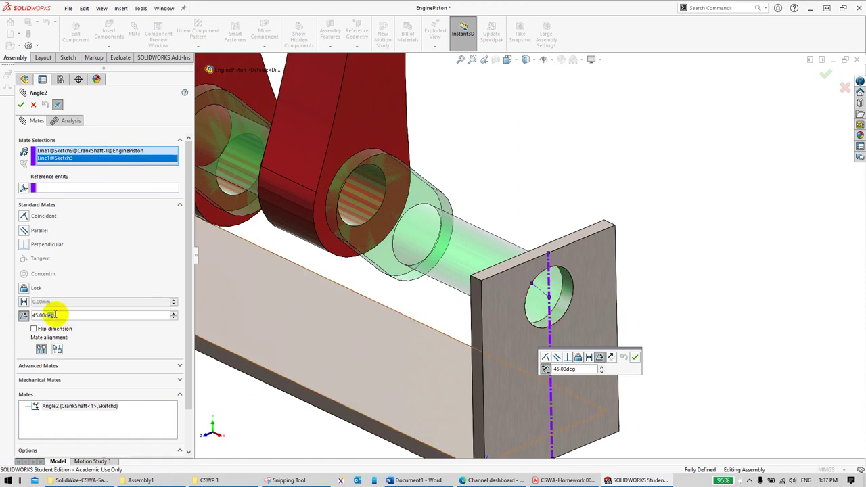
{"action": "left_click", "coordinate": [21, 104]}
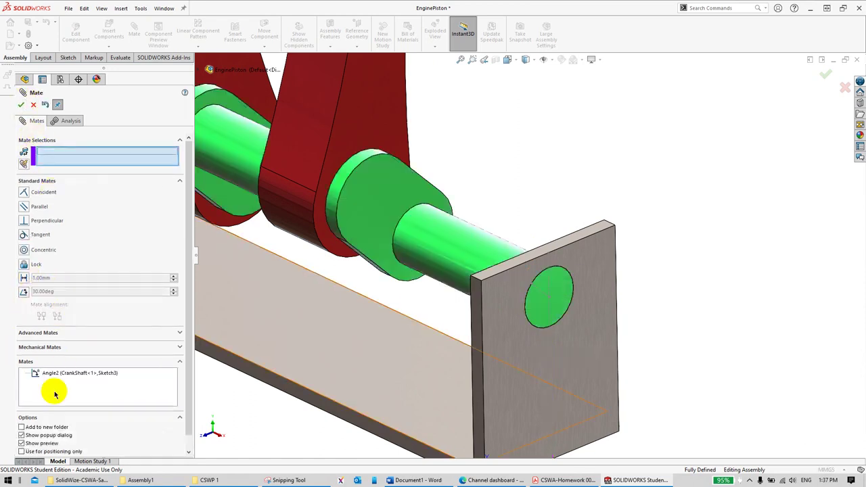
{"action": "left_click", "coordinate": [21, 104]}
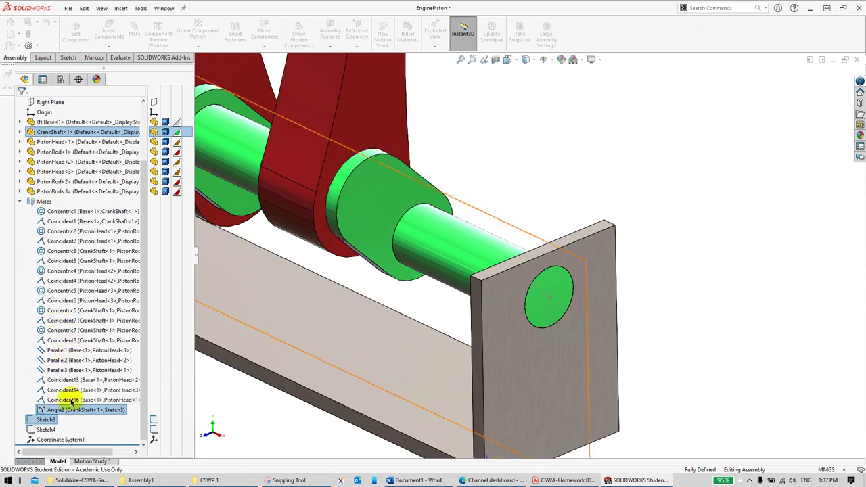
{"action": "right_click", "coordinate": [63, 410]}
{"action": "left_click", "coordinate": [234, 441]}
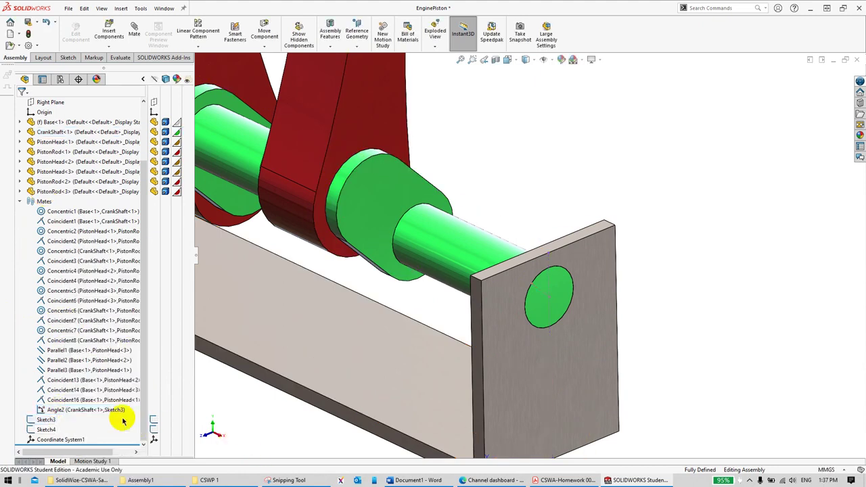
{"action": "left_click", "coordinate": [102, 410]}
{"action": "left_click", "coordinate": [115, 382]}
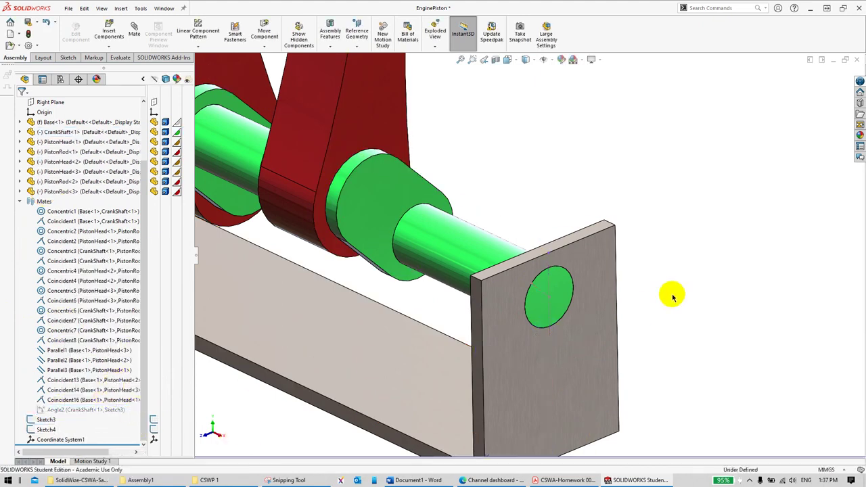
Step: Add a 45° angle mate between the straight edge of the crankshaft's end web and the base end plate's outer vertical edge
{"action": "scroll", "coordinate": [526, 226], "scroll_direction": "up", "scroll_amount": 5}
{"action": "scroll", "coordinate": [473, 238], "scroll_direction": "down", "scroll_amount": 5}
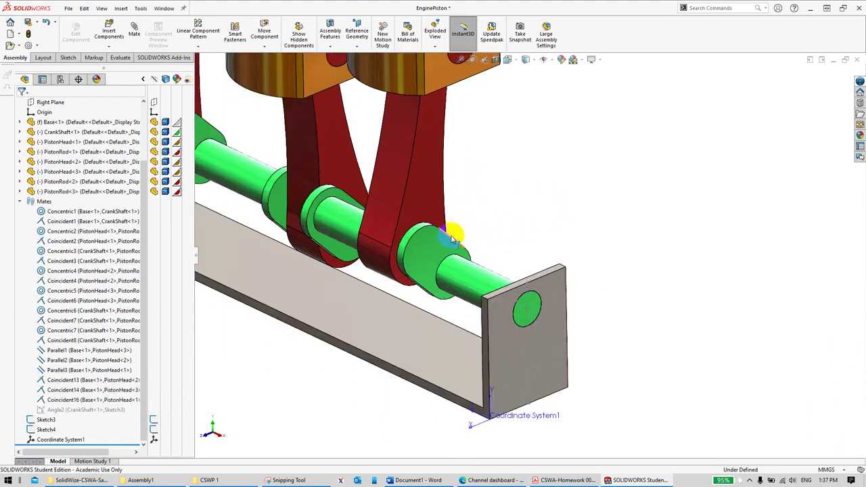
{"action": "left_click", "coordinate": [450, 236]}
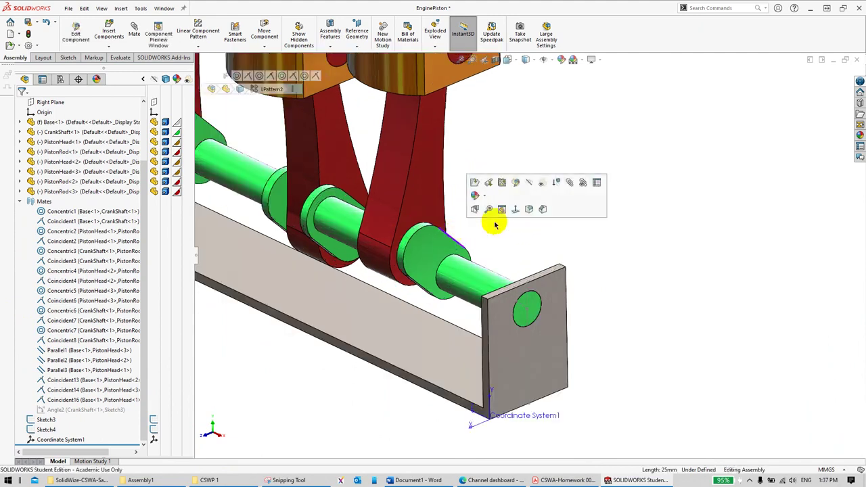
{"action": "left_click", "coordinate": [568, 289], "text": "ctrl"}
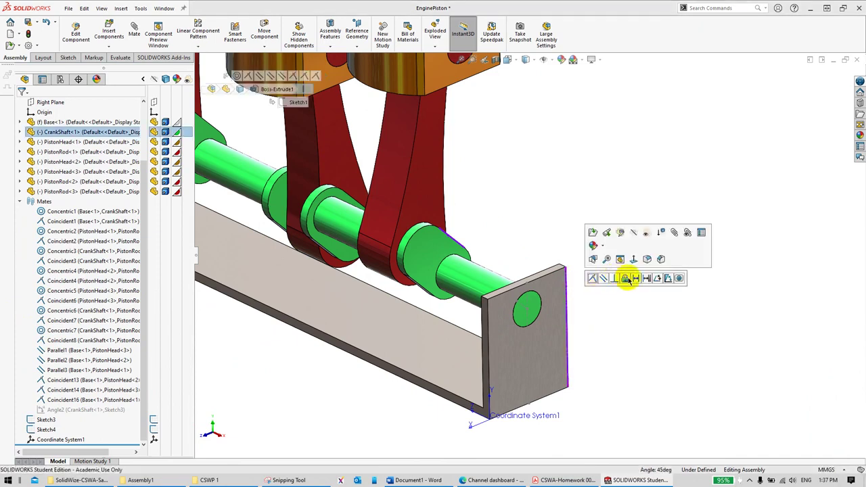
{"action": "left_click", "coordinate": [659, 279]}
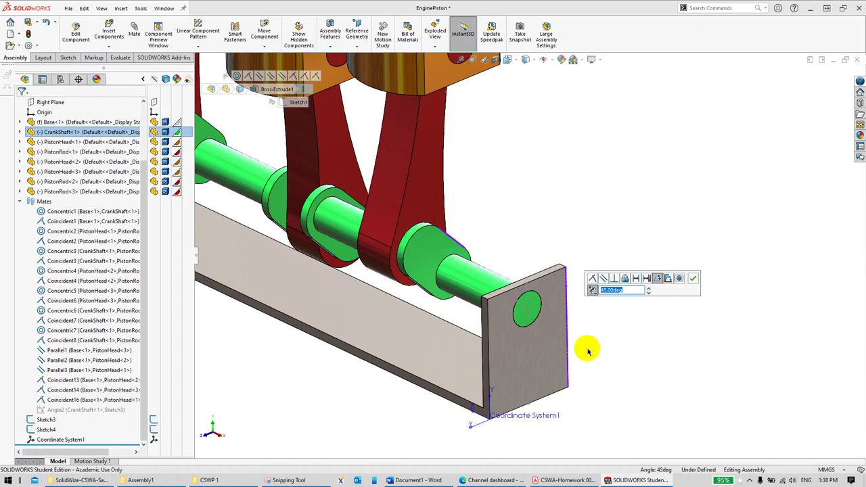
{"action": "left_click", "coordinate": [694, 279]}
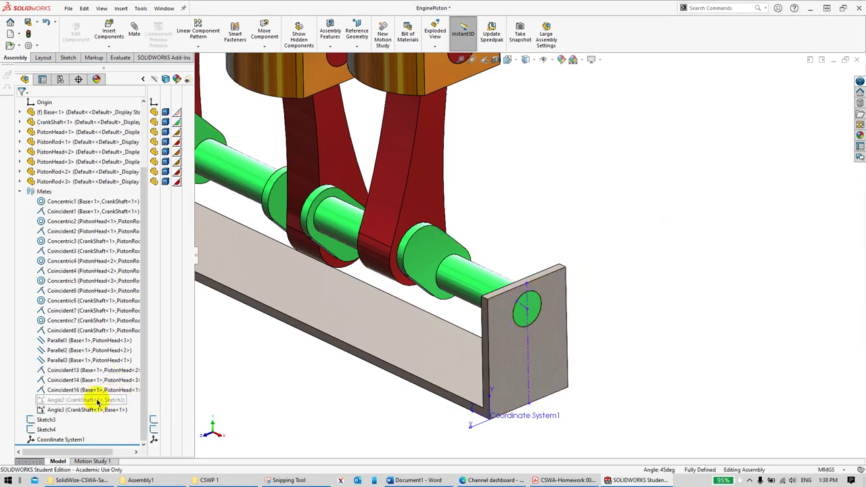
Step: Open and close the suppressed Angle2 mate, and compare its references in the model with those of the Angle3 mate
{"action": "left_click", "coordinate": [97, 401]}
{"action": "left_click", "coordinate": [106, 372]}
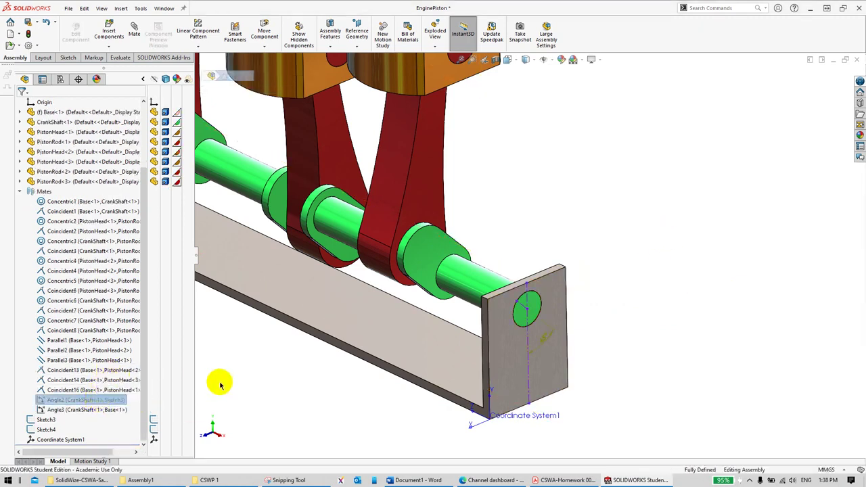
{"action": "left_click", "coordinate": [287, 394]}
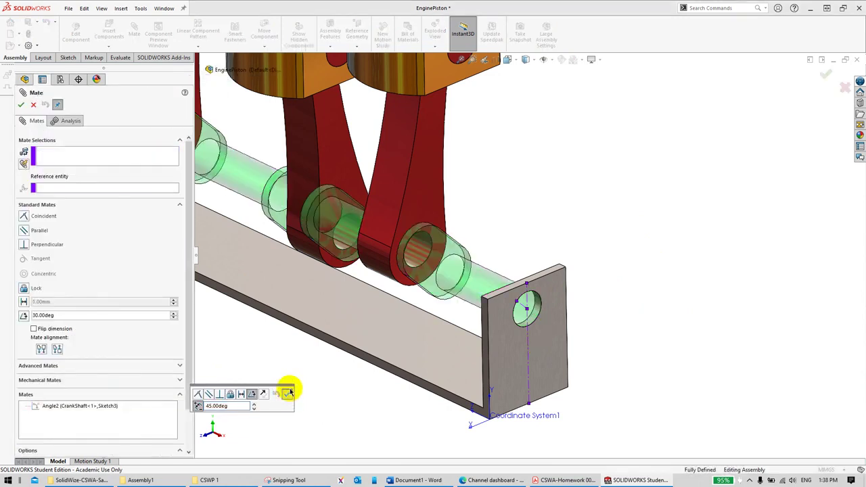
{"action": "left_click", "coordinate": [21, 104]}
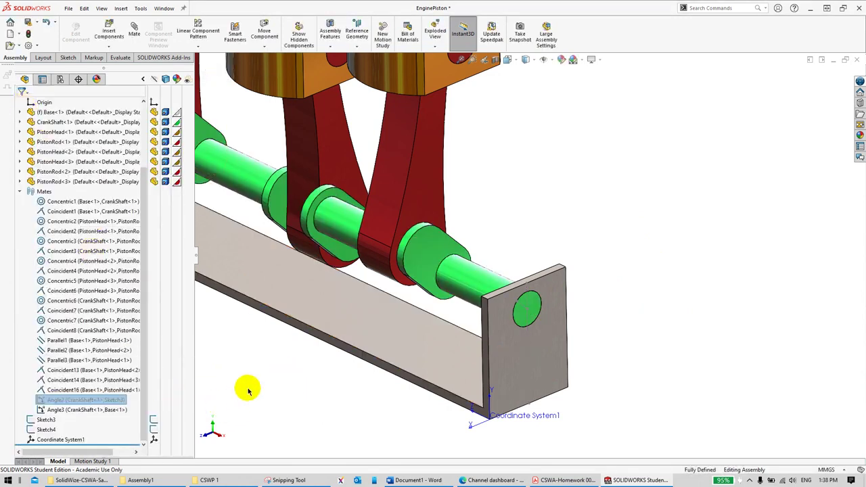
{"action": "left_click", "coordinate": [72, 410]}
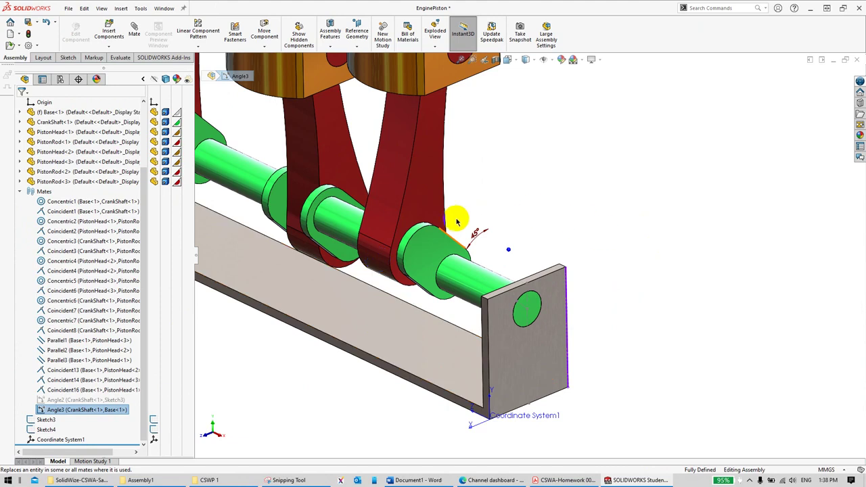
{"action": "left_click", "coordinate": [66, 401]}
{"action": "left_click", "coordinate": [358, 377]}
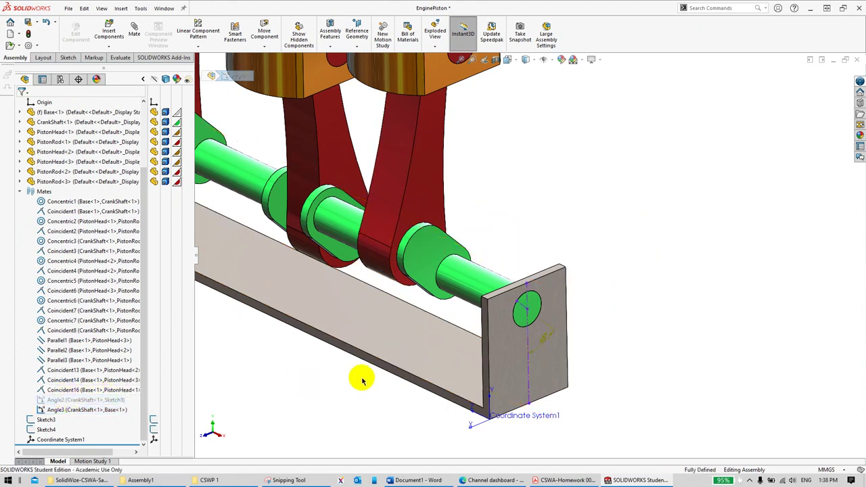
Step: Switch to the homework PDF and read Question 8's center of mass question with its answer options
{"action": "scroll", "coordinate": [358, 377], "scroll_direction": "up", "scroll_amount": 5}
{"action": "scroll", "coordinate": [534, 155], "scroll_direction": "down", "scroll_amount": 3}
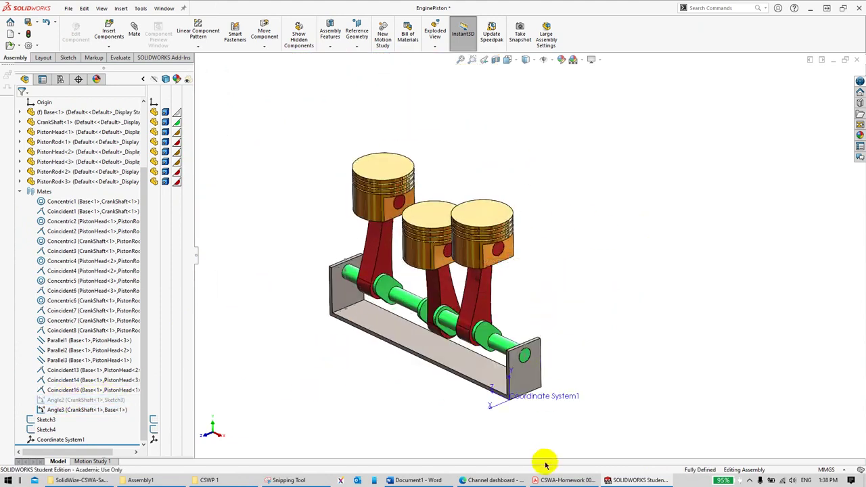
{"action": "left_click", "coordinate": [565, 479]}
{"action": "scroll", "coordinate": [488, 273], "scroll_direction": "down", "scroll_amount": 3}
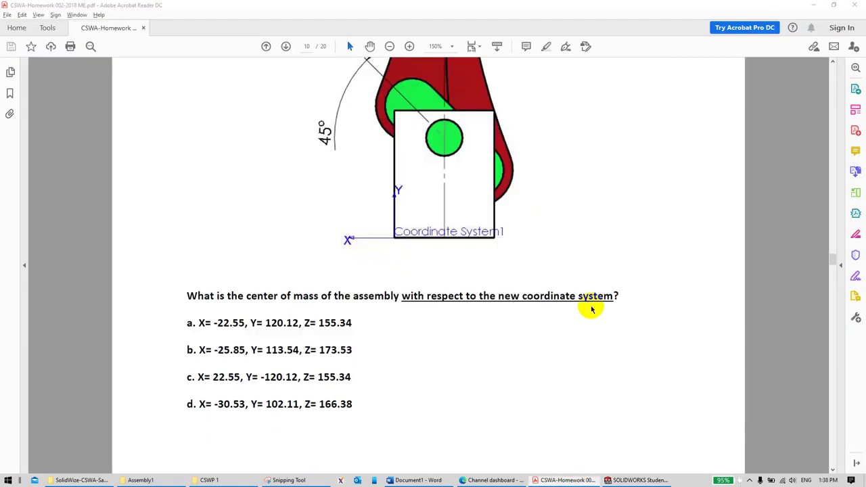
Step: Switch back to SOLIDWORKS and report the EnginePiston assembly's mass properties relative to Coordinate System1
{"action": "key", "text": "alt+Tab"}
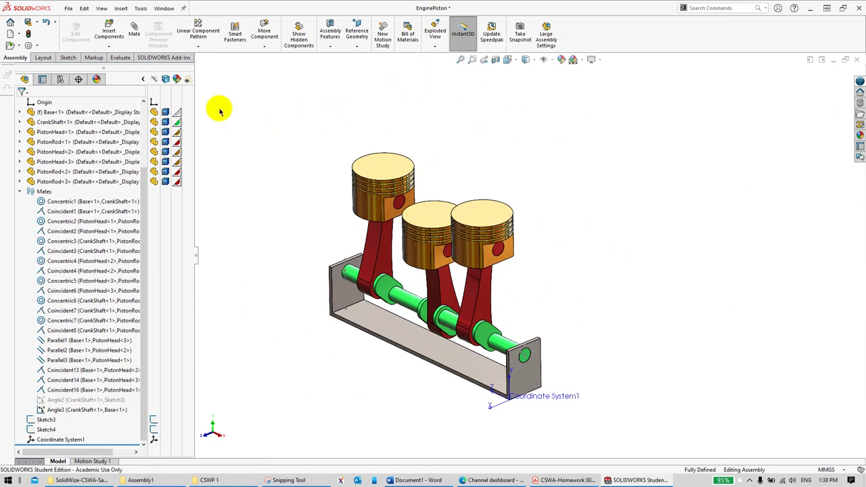
{"action": "left_click", "coordinate": [120, 57]}
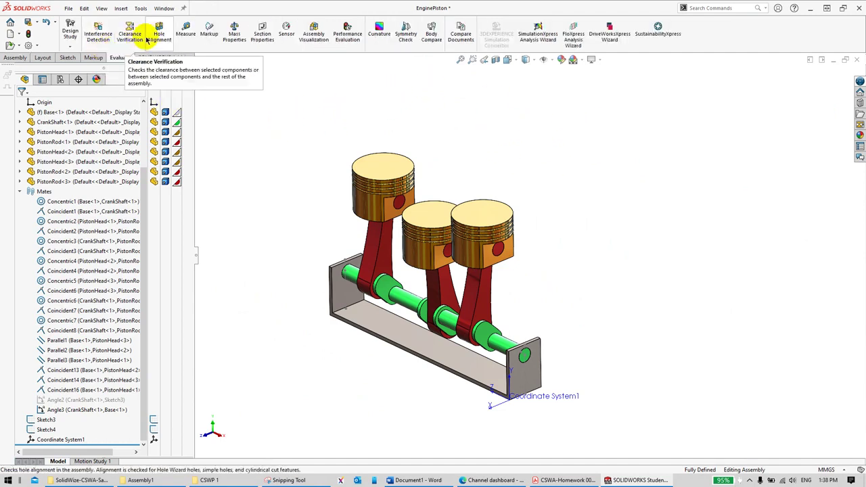
{"action": "left_click", "coordinate": [234, 39]}
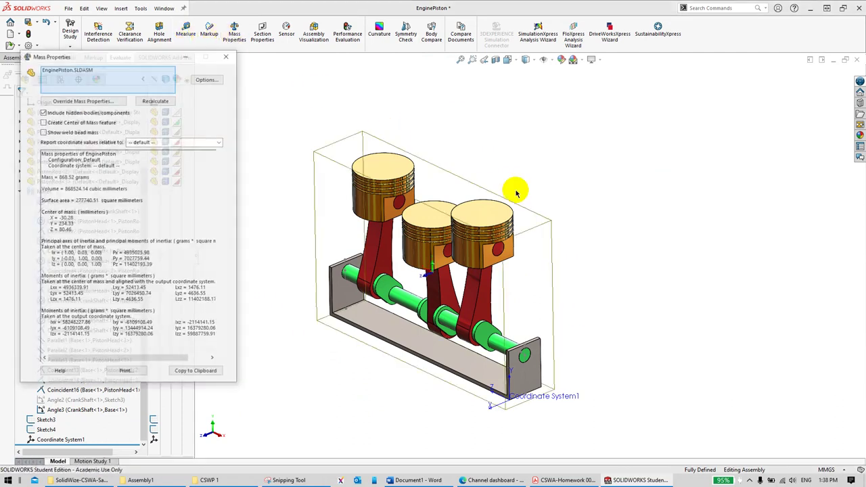
{"action": "left_click", "coordinate": [154, 142]}
{"action": "left_click", "coordinate": [220, 142]}
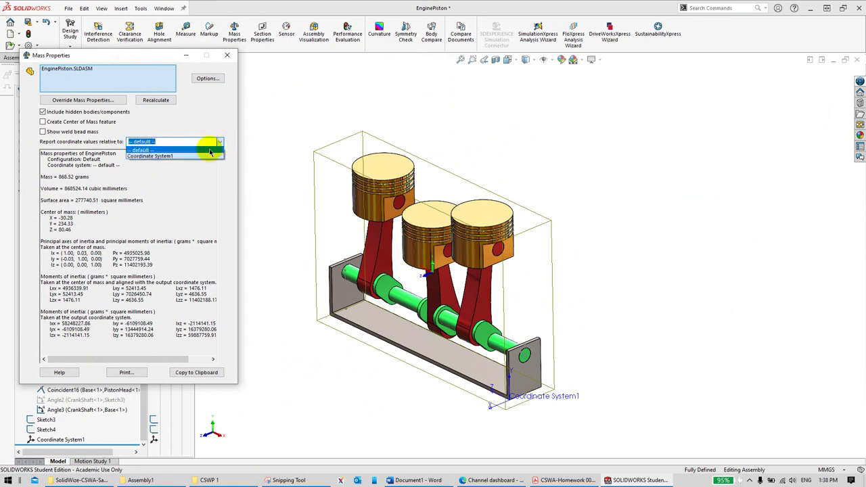
{"action": "left_click", "coordinate": [167, 154]}
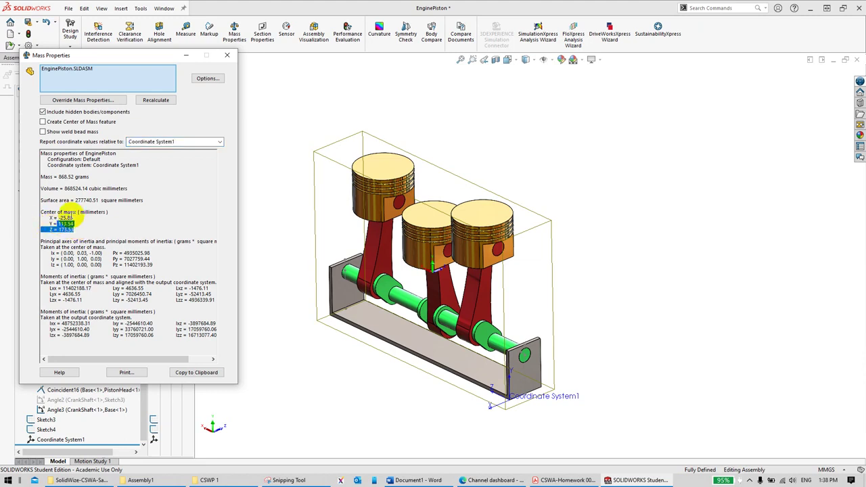
Step: Compare the X, Y and Z center of mass values with the answer options in the homework PDF, and close the mass properties
{"action": "key", "text": "alt+Tab"}
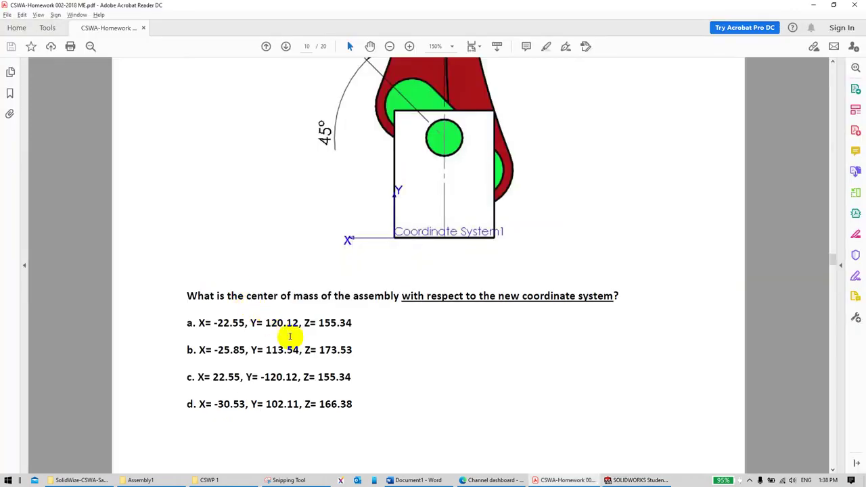
{"action": "double_click", "coordinate": [240, 350]}
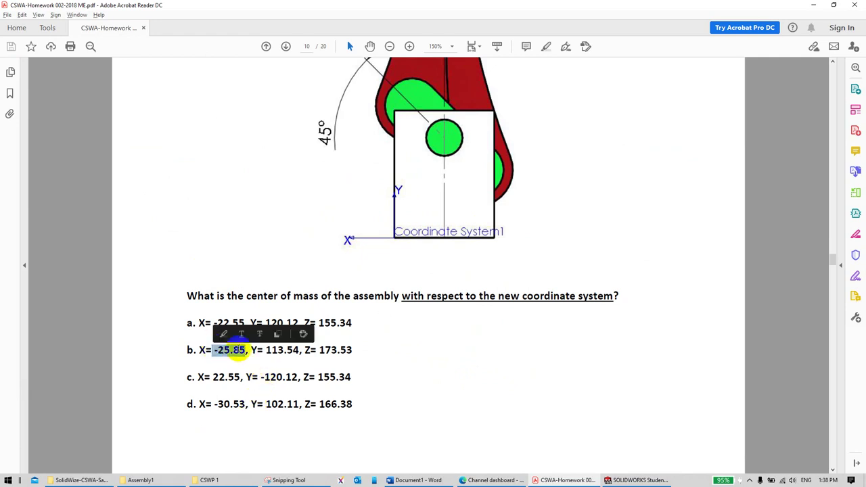
{"action": "key", "text": "alt+Tab"}
{"action": "key", "text": "alt+Tab"}
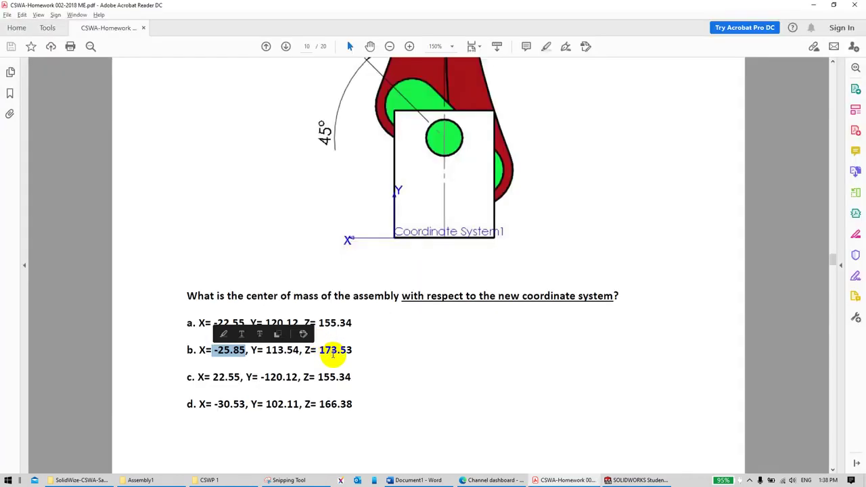
{"action": "key", "text": "alt+Tab"}
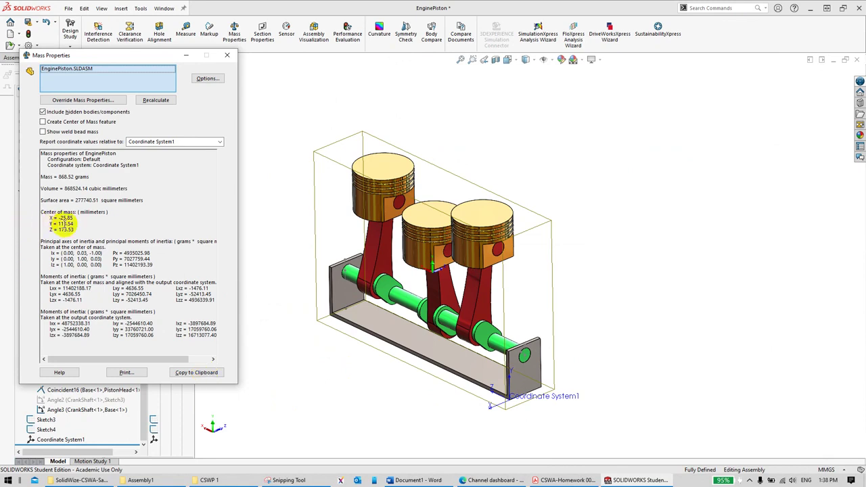
{"action": "key", "text": "alt+Tab"}
{"action": "key", "text": "alt+Tab"}
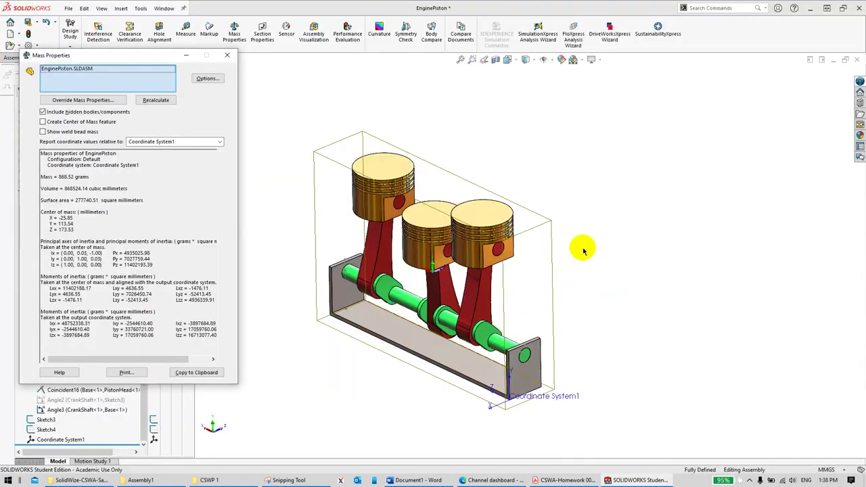
{"action": "key", "text": "Escape"}
Step: Switch to the homework PDF and examine Question 9 on page 11, including the angle mate change shown in its picture
{"action": "scroll", "coordinate": [586, 302], "scroll_direction": "down", "scroll_amount": 3}
{"action": "scroll", "coordinate": [378, 190], "scroll_direction": "down", "scroll_amount": 4}
{"action": "key", "text": "alt+Tab"}
{"action": "scroll", "coordinate": [474, 267], "scroll_direction": "down", "scroll_amount": 3}
{"action": "scroll", "coordinate": [476, 271], "scroll_direction": "down", "scroll_amount": 1, "text": "ctrl"}
{"action": "scroll", "coordinate": [476, 271], "scroll_direction": "down", "scroll_amount": 3, "text": "ctrl"}
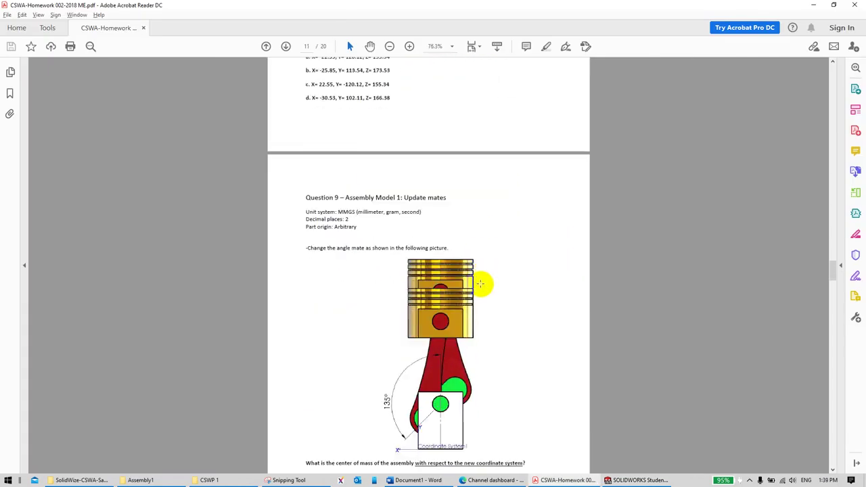
{"action": "scroll", "coordinate": [429, 354], "scroll_direction": "down", "scroll_amount": 2}
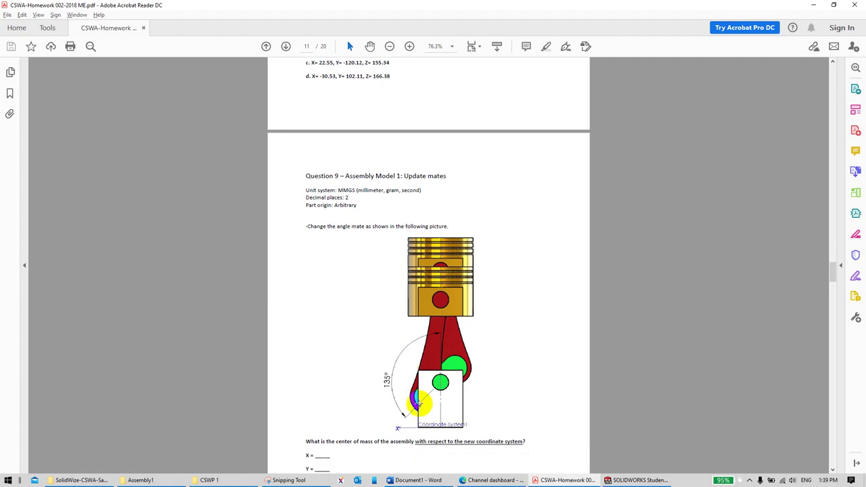
{"action": "scroll", "coordinate": [442, 340], "scroll_direction": "up", "scroll_amount": 2, "text": "ctrl"}
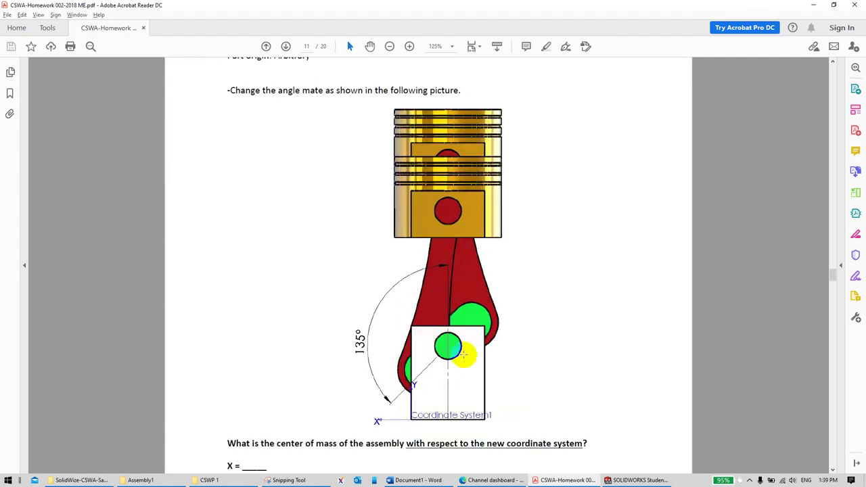
{"action": "scroll", "coordinate": [460, 350], "scroll_direction": "up", "scroll_amount": 1}
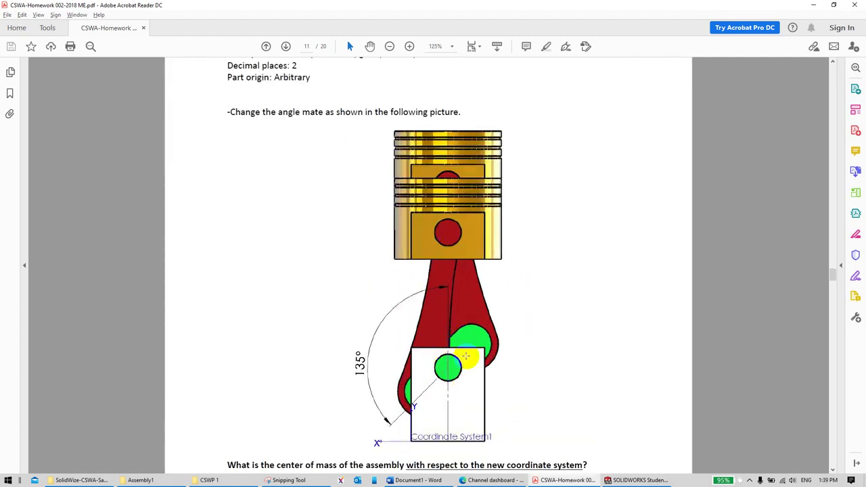
Step: Switch to SOLIDWORKS and set the active angle mate between the crankshaft and the base to 135 degrees
{"action": "key", "text": "alt+Tab"}
{"action": "scroll", "coordinate": [611, 379], "scroll_direction": "down", "scroll_amount": 5}
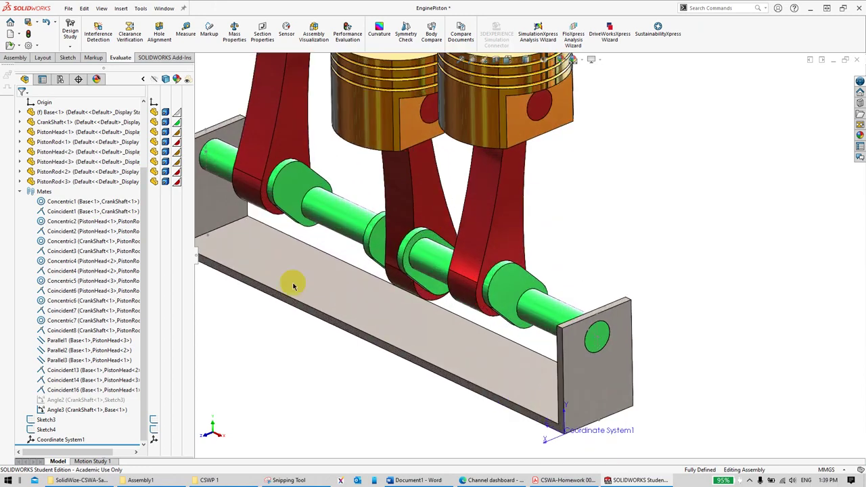
{"action": "left_click", "coordinate": [87, 410]}
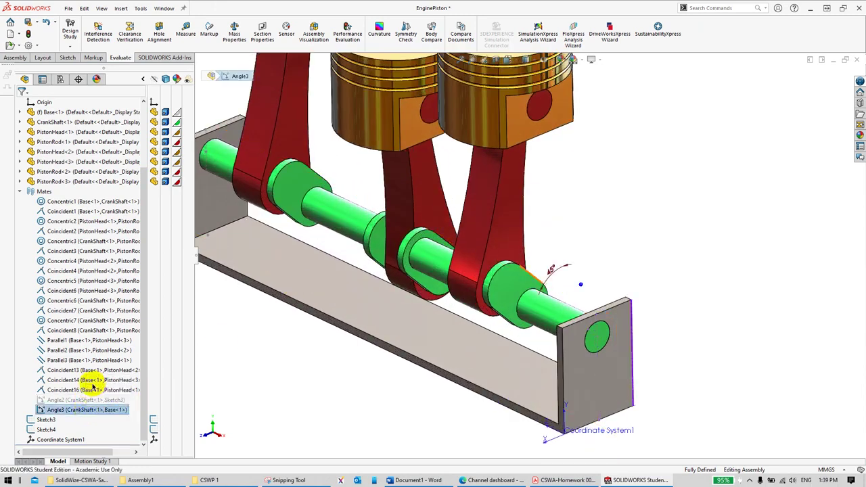
{"action": "left_click", "coordinate": [88, 392]}
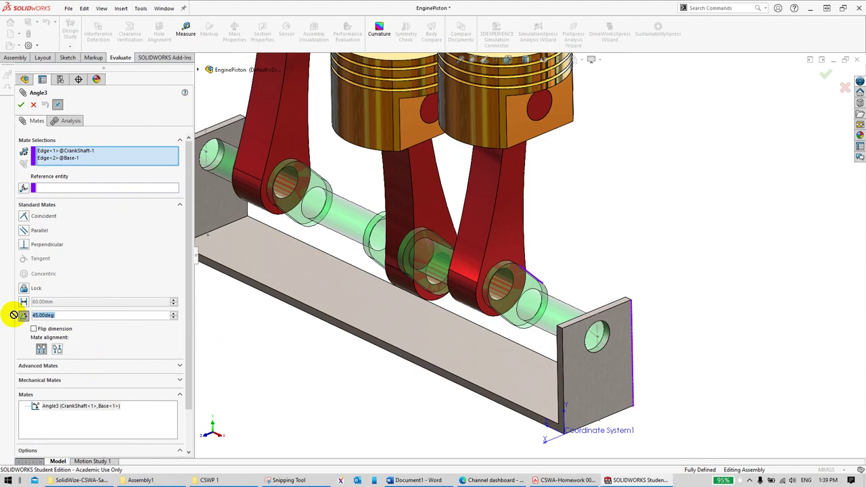
{"action": "type", "text": "135"}
{"action": "key", "text": "Return"}
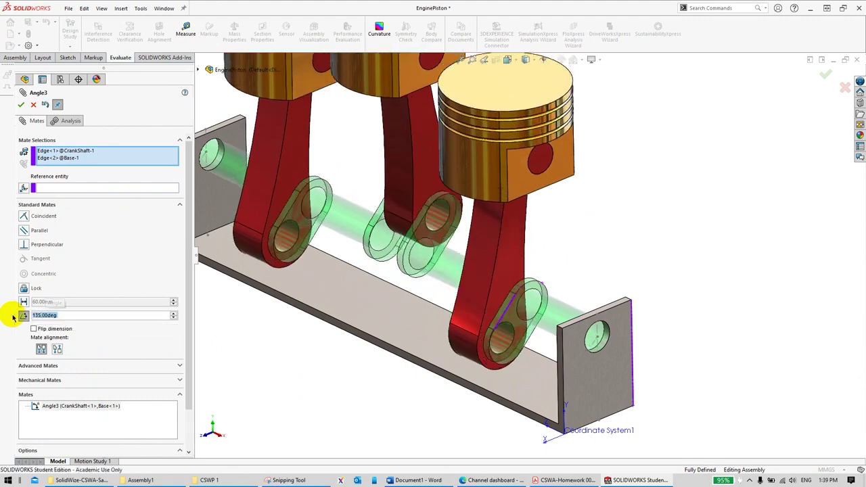
{"action": "left_click", "coordinate": [21, 104]}
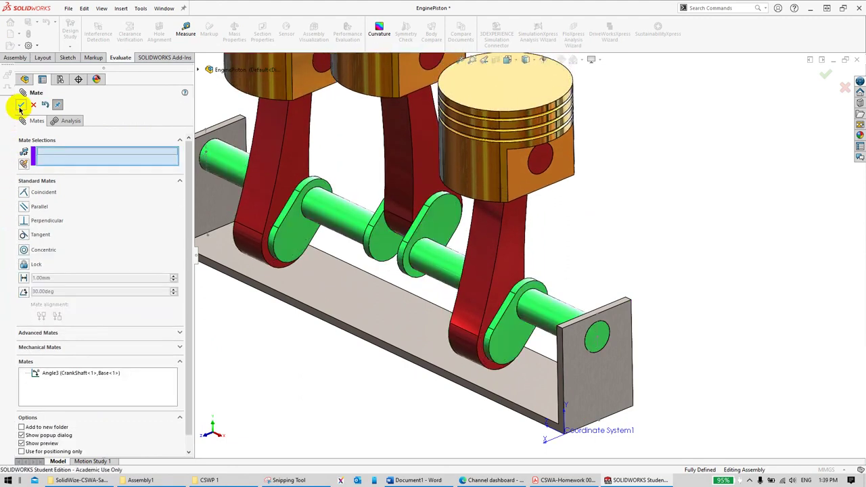
Step: Compare the assembly's front view with the Question 9 picture in the homework PDF, ending back in SOLIDWORKS
{"action": "key", "text": "f"}
{"action": "key", "text": "ctrl+1"}
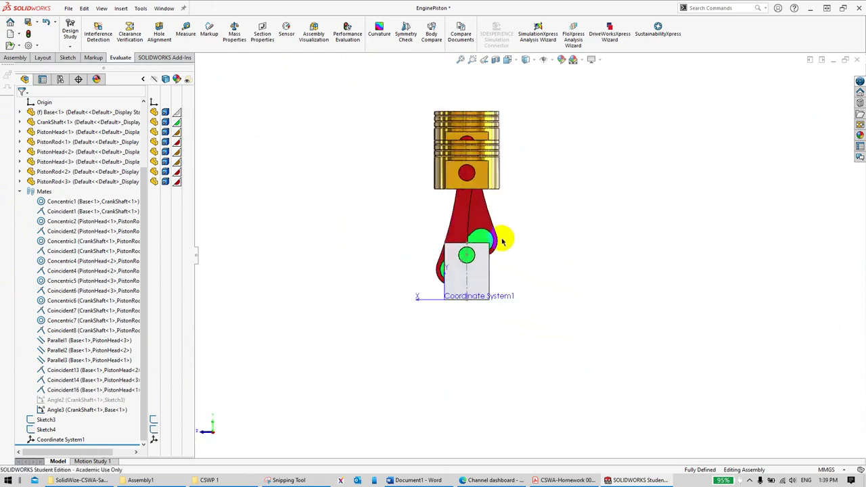
{"action": "key", "text": "alt+Tab"}
{"action": "key", "text": "alt+Tab"}
{"action": "scroll", "coordinate": [499, 236], "scroll_direction": "down", "scroll_amount": 3}
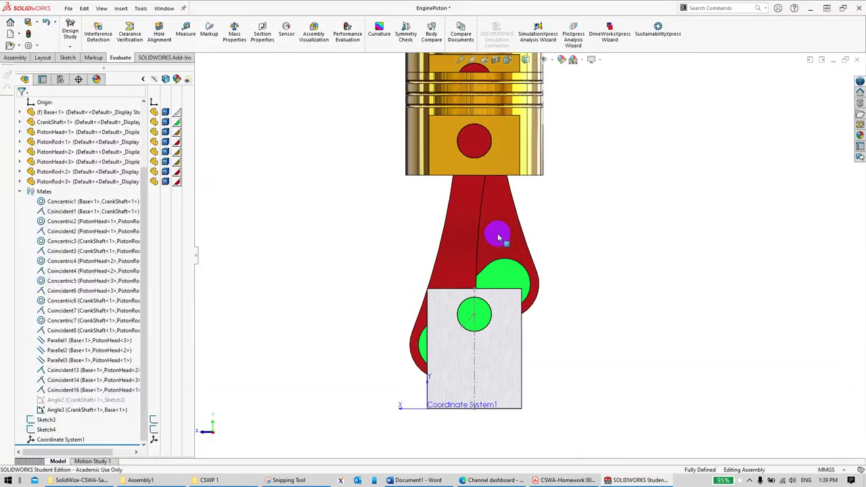
{"action": "key", "text": "alt+Tab"}
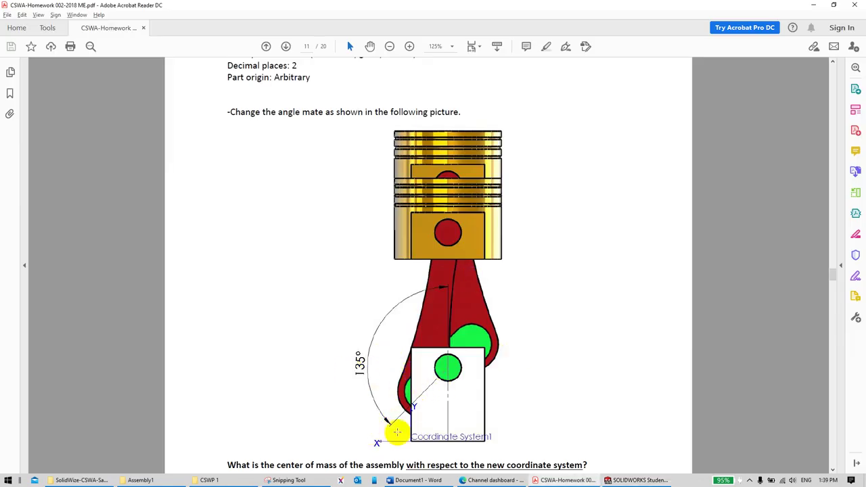
{"action": "key", "text": "alt+Tab"}
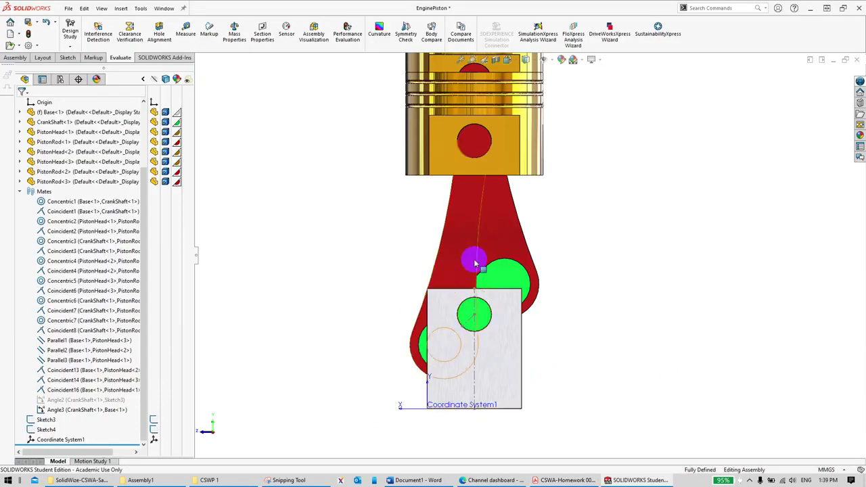
Step: Measure the angle between the vertical centerline on the base's end plate and the crankshaft's sketch line, and close the measurement
{"action": "key", "text": "ctrl+7"}
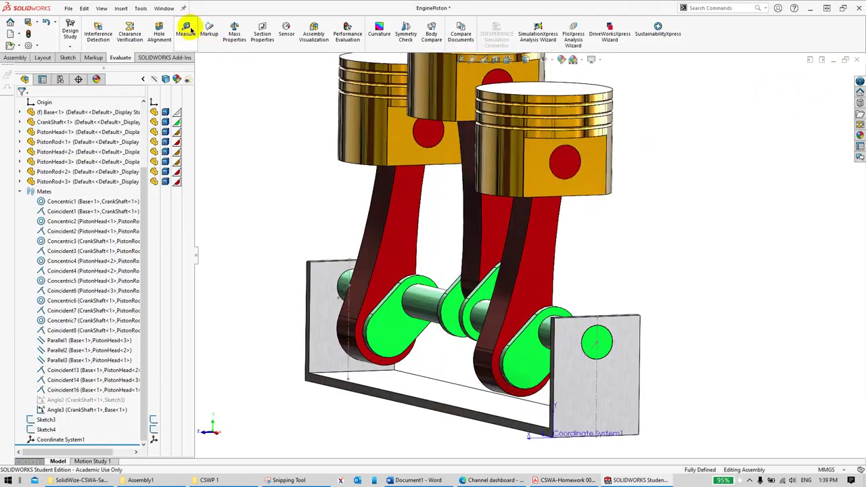
{"action": "left_click", "coordinate": [185, 32]}
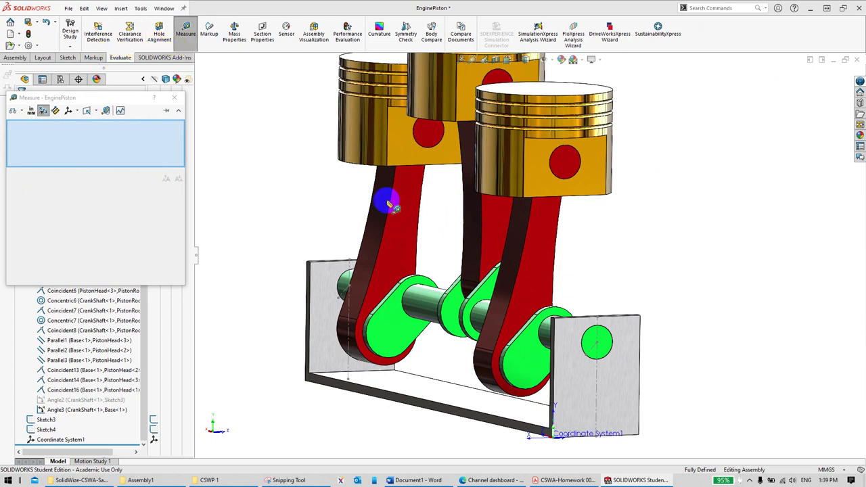
{"action": "scroll", "coordinate": [593, 347], "scroll_direction": "down", "scroll_amount": 3}
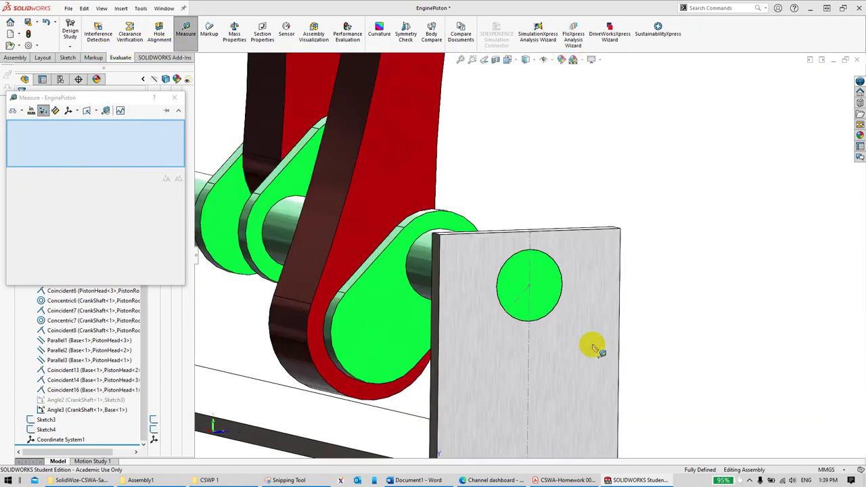
{"action": "left_click", "coordinate": [523, 302]}
{"action": "left_click", "coordinate": [531, 244]}
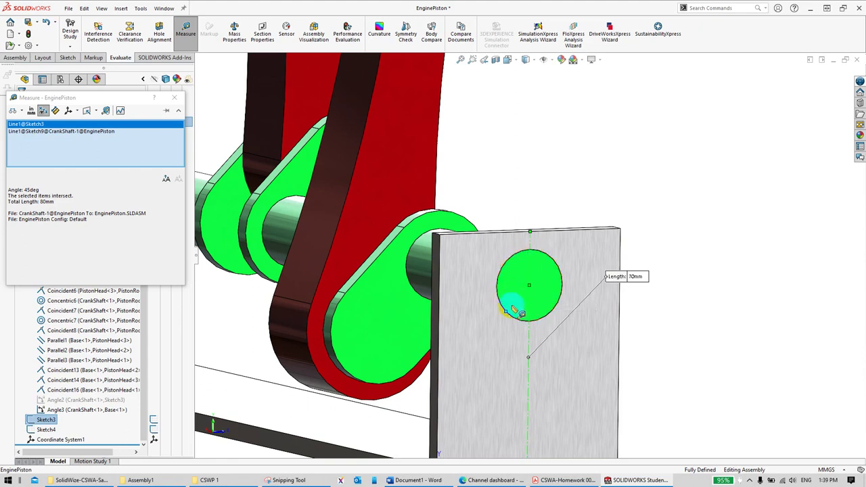
{"action": "key", "text": "Escape"}
Step: Report the assembly's mass properties relative to Coordinate System1, and bring up Question 9's X, Y and Z answer blanks in the PDF
{"action": "scroll", "coordinate": [637, 164], "scroll_direction": "up", "scroll_amount": 5}
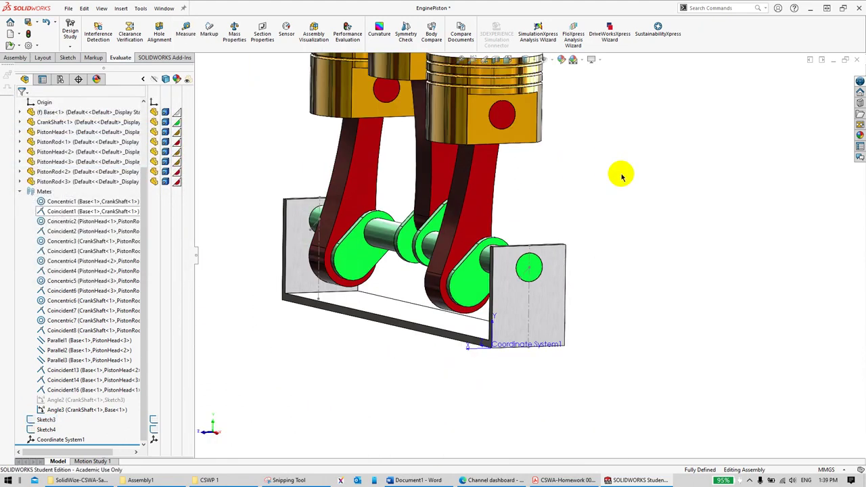
{"action": "right_click_drag", "start_coordinate": [622, 178], "coordinate": [644, 135]}
{"action": "left_click", "coordinate": [234, 32]}
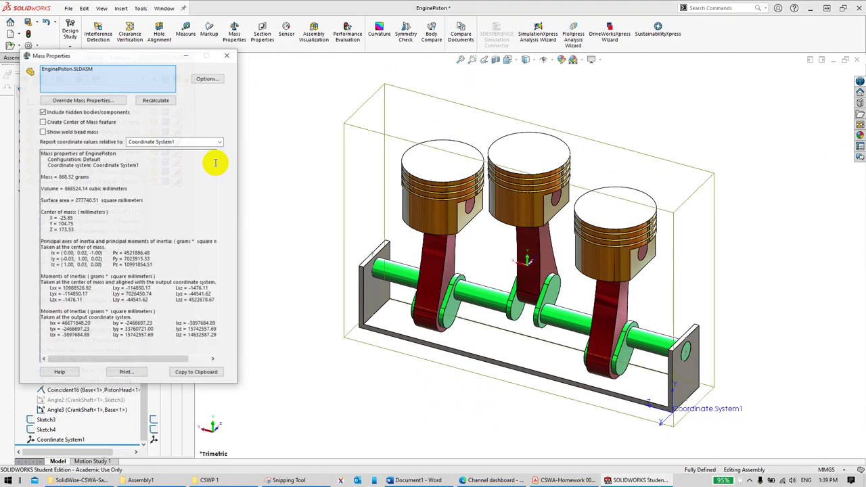
{"action": "left_click_drag", "start_coordinate": [77, 229], "coordinate": [41, 213]}
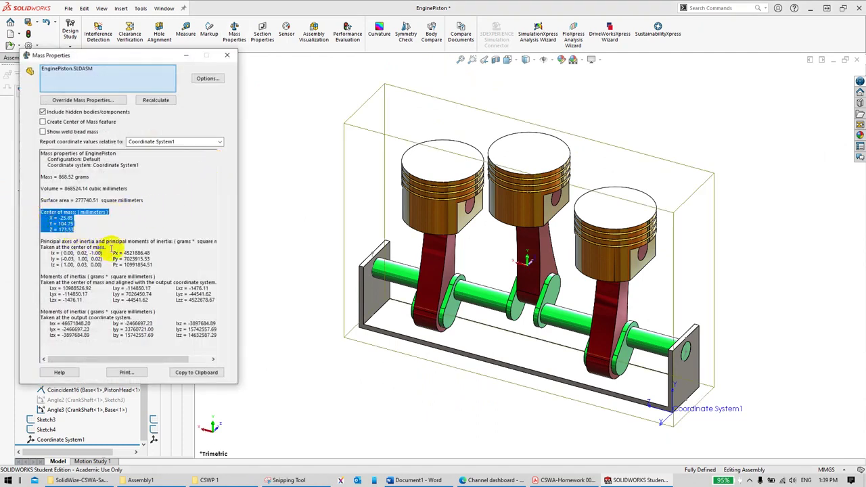
{"action": "key", "text": "alt+Tab"}
{"action": "scroll", "coordinate": [399, 335], "scroll_direction": "down", "scroll_amount": 5}
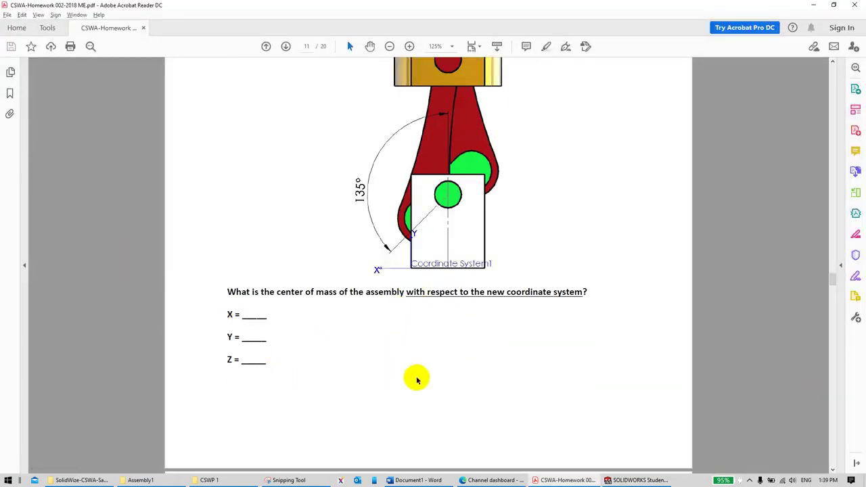
Step: Compare the center of mass with the Snipping Tool solutions, tick answers 8 and 9, and close the mass properties in SOLIDWORKS
{"action": "left_click", "coordinate": [296, 480]}
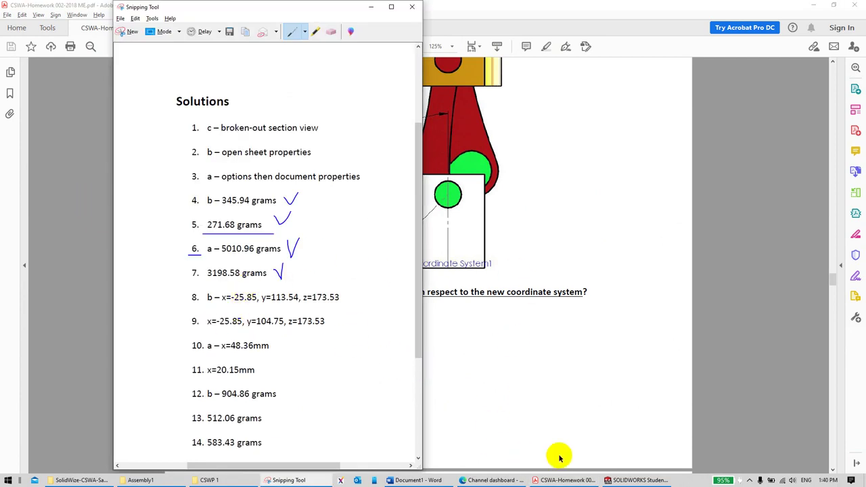
{"action": "left_click", "coordinate": [643, 480]}
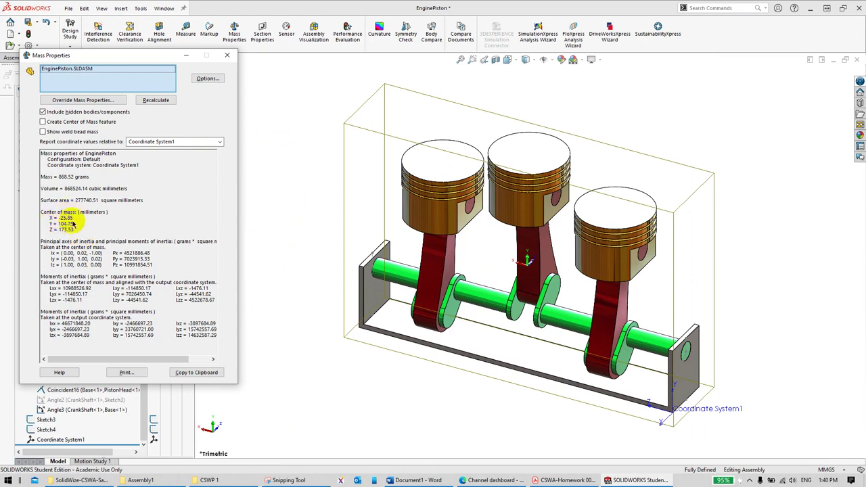
{"action": "key", "text": "alt+Tab"}
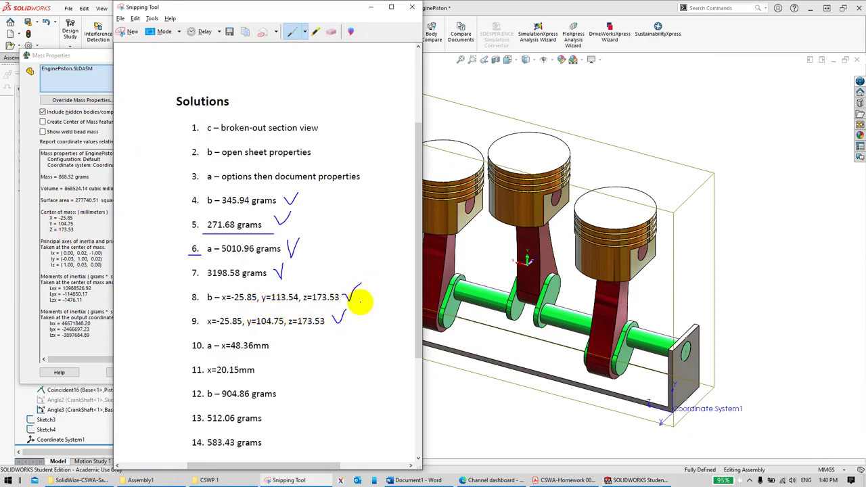
{"action": "left_click", "coordinate": [544, 105]}
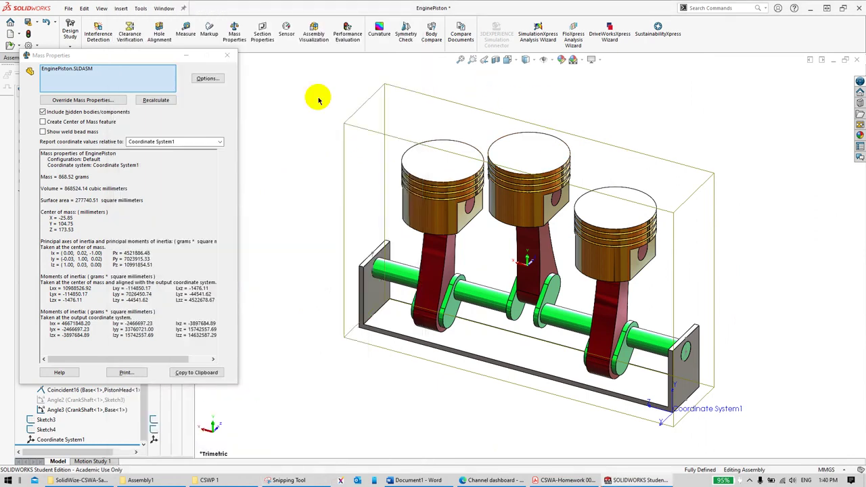
{"action": "left_click", "coordinate": [226, 55]}
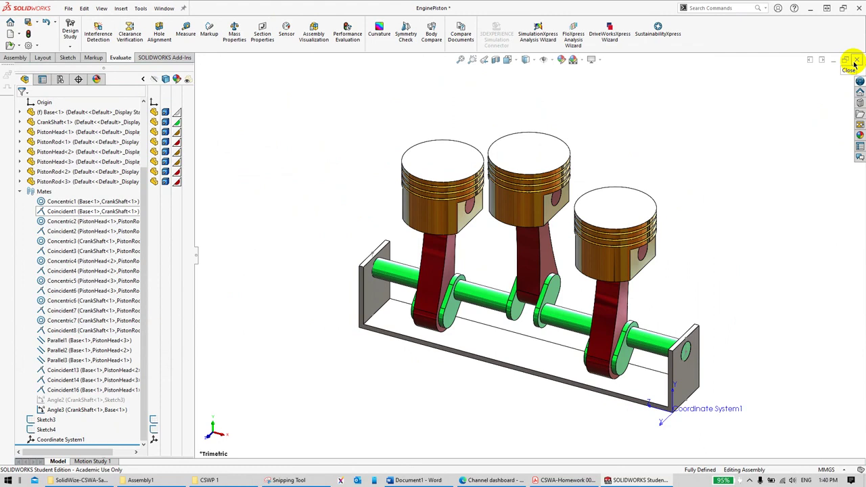
Step: Switch to the homework PDF and read Question 10's unit settings, required parts and mate illustration on page 12
{"action": "left_click", "coordinate": [564, 480]}
{"action": "scroll", "coordinate": [372, 237], "scroll_direction": "down", "scroll_amount": 10}
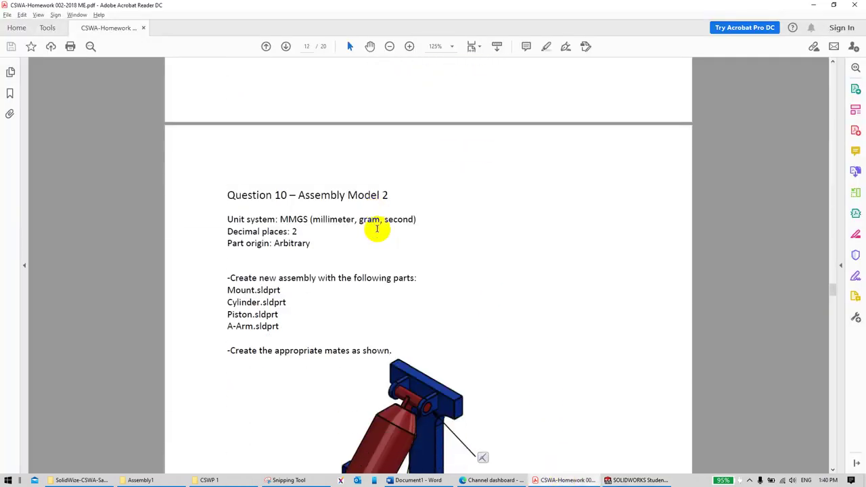
{"action": "scroll", "coordinate": [377, 229], "scroll_direction": "down", "scroll_amount": 5}
{"action": "scroll", "coordinate": [502, 235], "scroll_direction": "up", "scroll_amount": 3}
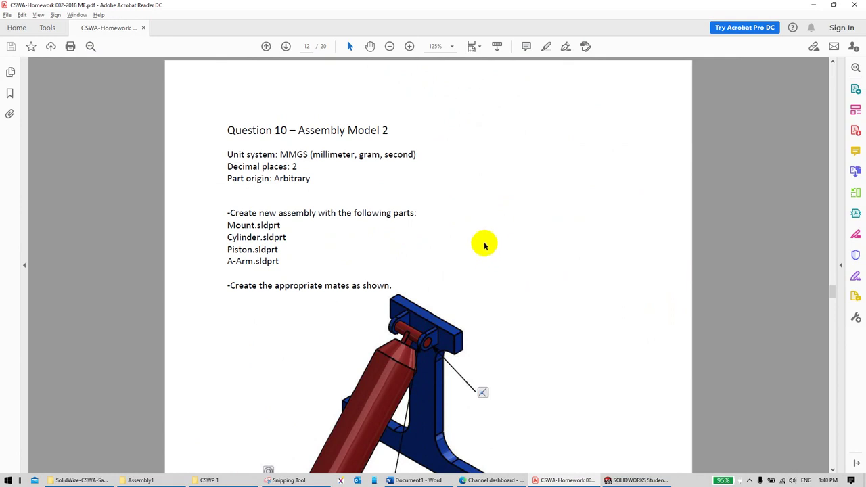
{"action": "scroll", "coordinate": [499, 248], "scroll_direction": "down", "scroll_amount": 5}
{"action": "scroll", "coordinate": [501, 257], "scroll_direction": "up", "scroll_amount": 4}
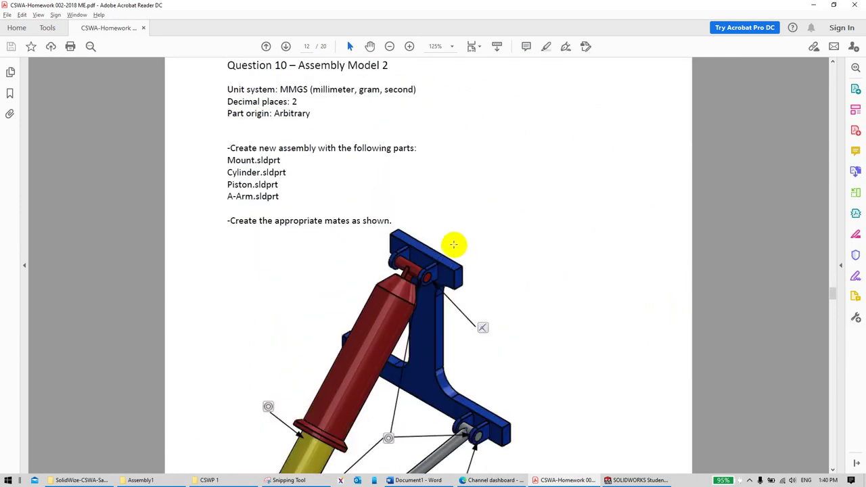
{"action": "scroll", "coordinate": [306, 135], "scroll_direction": "down", "scroll_amount": 2}
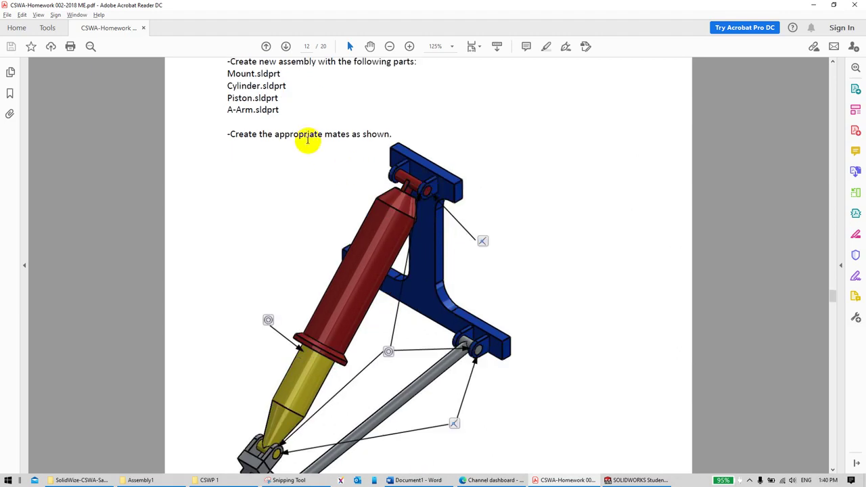
{"action": "scroll", "coordinate": [246, 111], "scroll_direction": "up", "scroll_amount": 1}
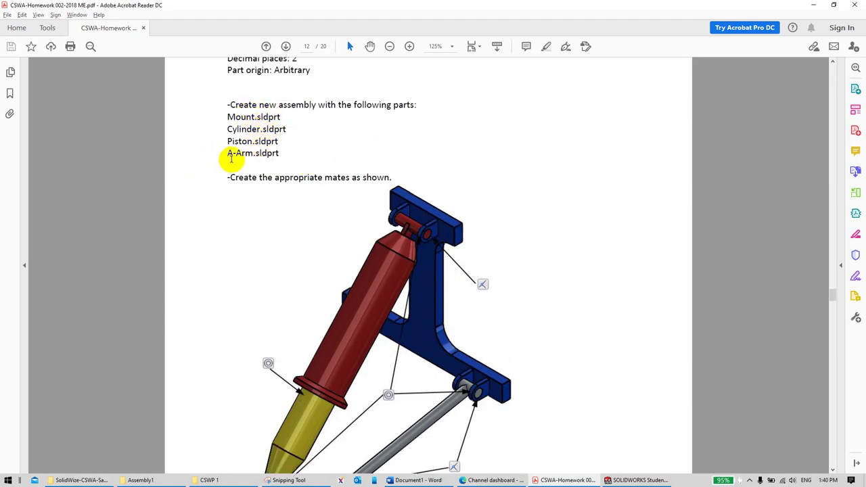
Step: Examine Question 10's distance mate A, length X and answer options, along with Question 11's updated mate value
{"action": "scroll", "coordinate": [284, 170], "scroll_direction": "down", "scroll_amount": 3}
{"action": "scroll", "coordinate": [354, 279], "scroll_direction": "down", "scroll_amount": 14}
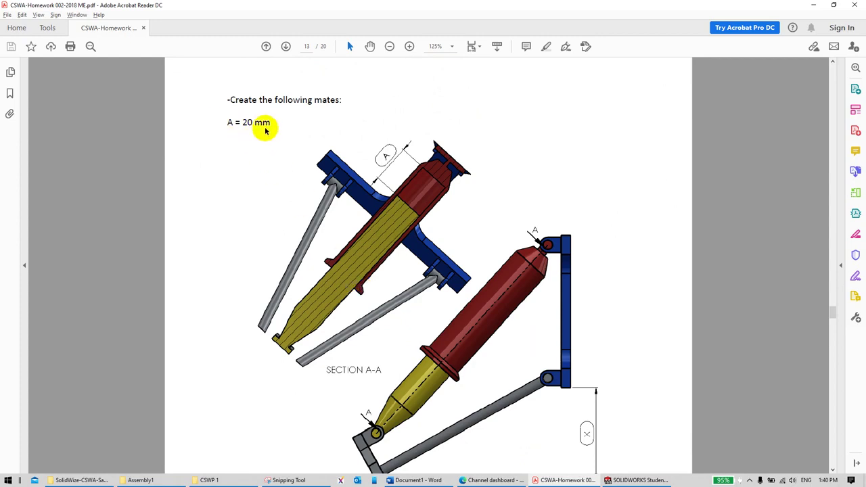
{"action": "left_click", "coordinate": [436, 158]}
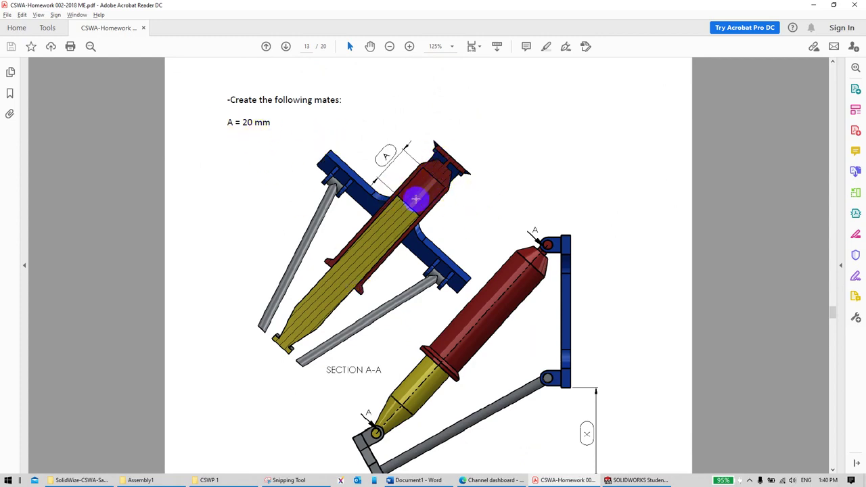
{"action": "scroll", "coordinate": [409, 217], "scroll_direction": "down", "scroll_amount": 14}
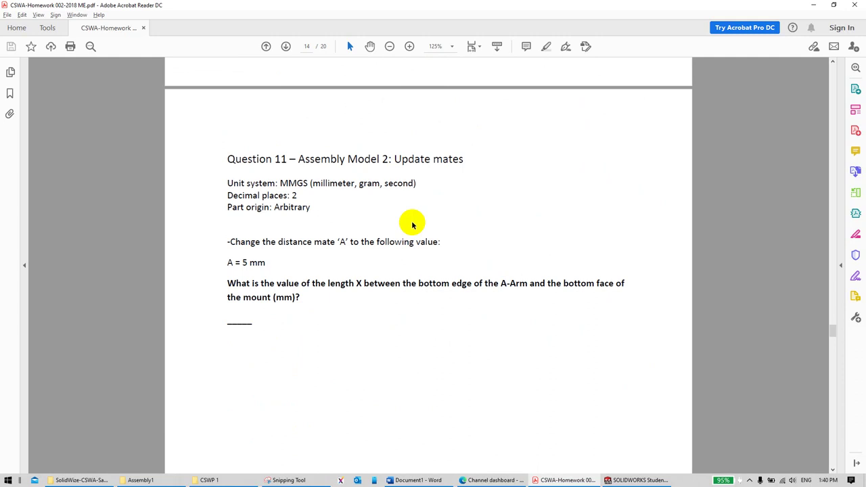
{"action": "double_click", "coordinate": [236, 322]}
{"action": "scroll", "coordinate": [300, 361], "scroll_direction": "up", "scroll_amount": 10}
{"action": "scroll", "coordinate": [300, 319], "scroll_direction": "up", "scroll_amount": 5}
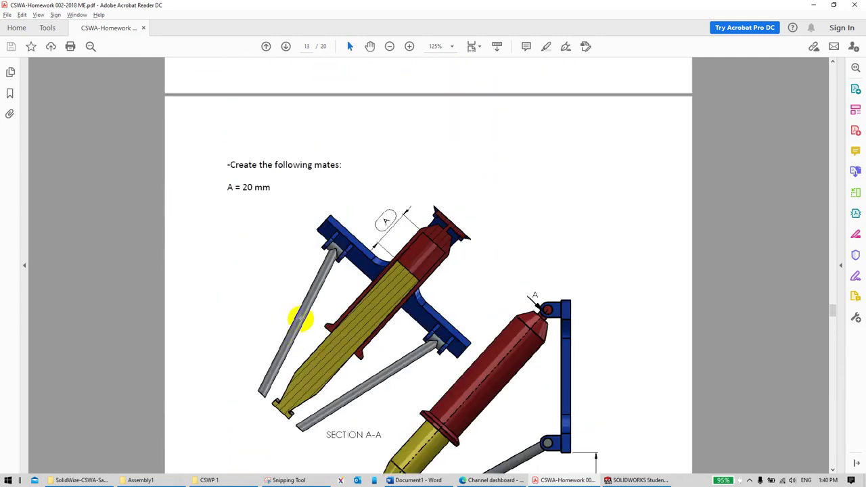
{"action": "scroll", "coordinate": [358, 304], "scroll_direction": "down", "scroll_amount": 6}
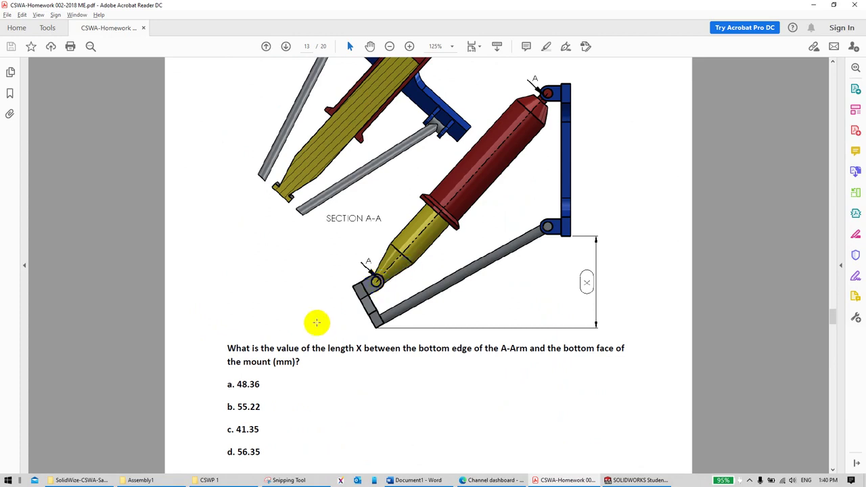
Step: Review the Question 10 mate illustration at 100% zoom and switch back to SOLIDWORKS
{"action": "scroll", "coordinate": [362, 329], "scroll_direction": "down", "scroll_amount": 3, "text": "ctrl"}
{"action": "scroll", "coordinate": [367, 284], "scroll_direction": "up", "scroll_amount": 2, "text": "ctrl"}
{"action": "scroll", "coordinate": [372, 288], "scroll_direction": "up", "scroll_amount": 4}
{"action": "scroll", "coordinate": [372, 286], "scroll_direction": "up", "scroll_amount": 5}
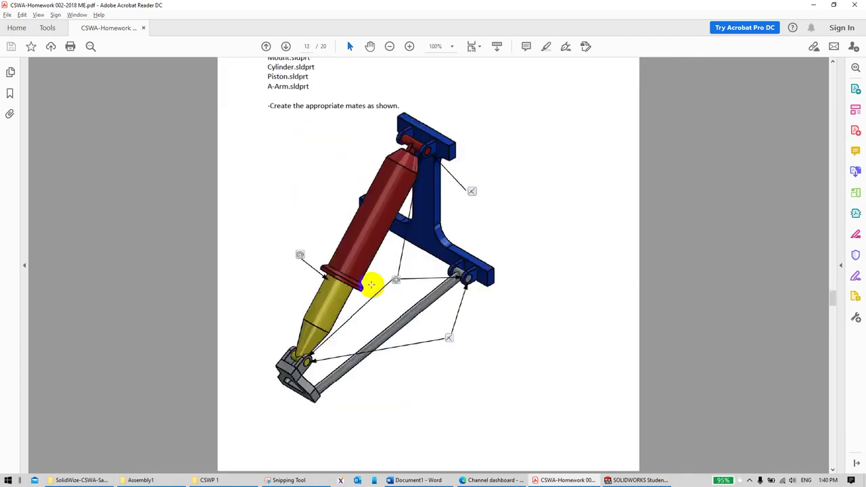
{"action": "scroll", "coordinate": [375, 278], "scroll_direction": "up", "scroll_amount": 1}
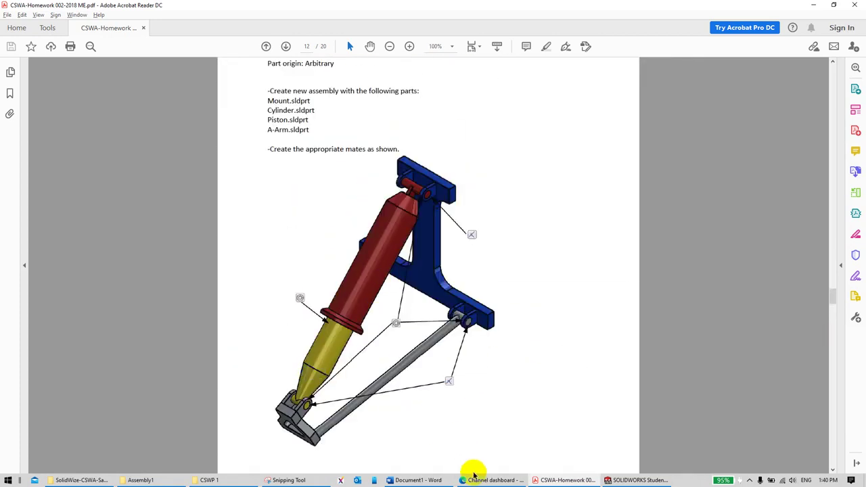
{"action": "left_click", "coordinate": [626, 480]}
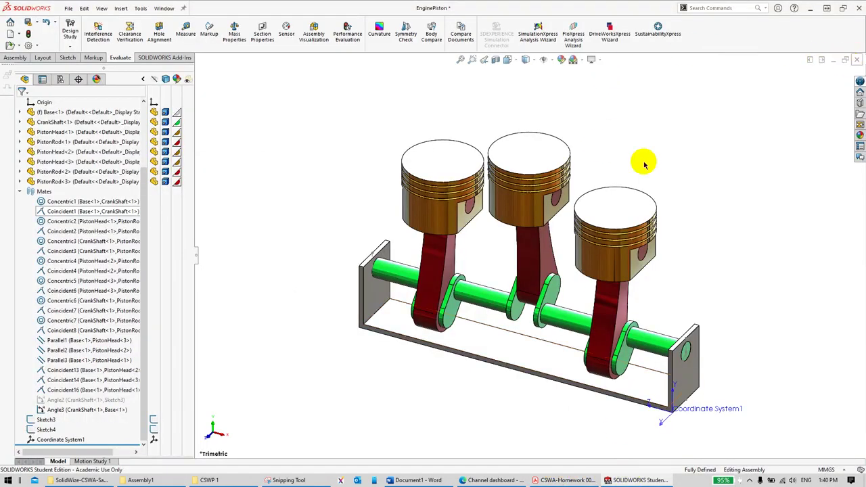
Step: Save and close the EnginePiston assembly and create a new assembly document
{"action": "key", "text": "ctrl+s"}
{"action": "left_click", "coordinate": [184, 145]}
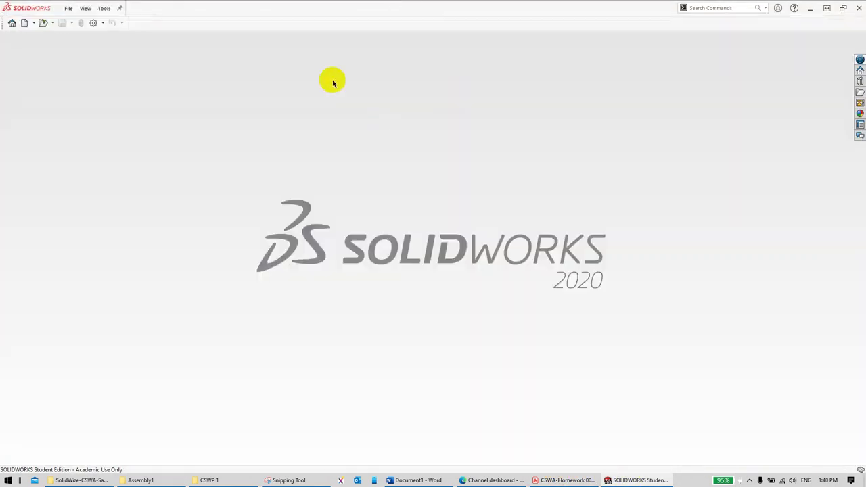
{"action": "left_click", "coordinate": [26, 23]}
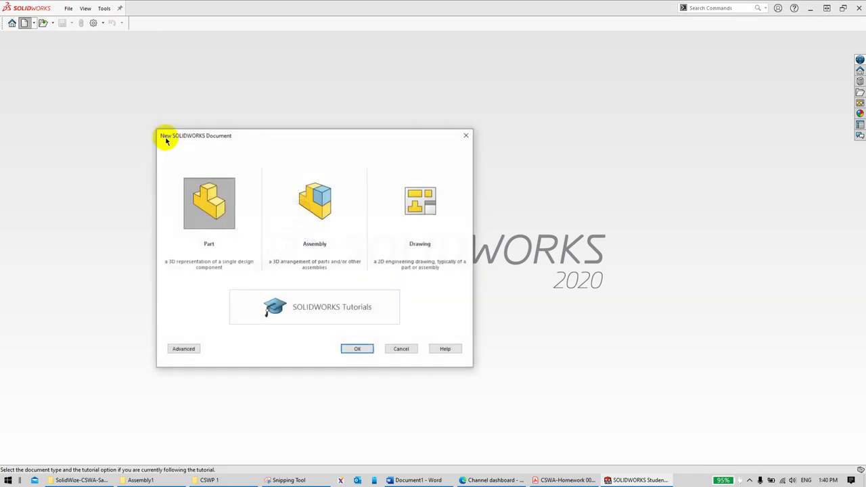
{"action": "left_click", "coordinate": [315, 201]}
{"action": "left_click", "coordinate": [357, 349]}
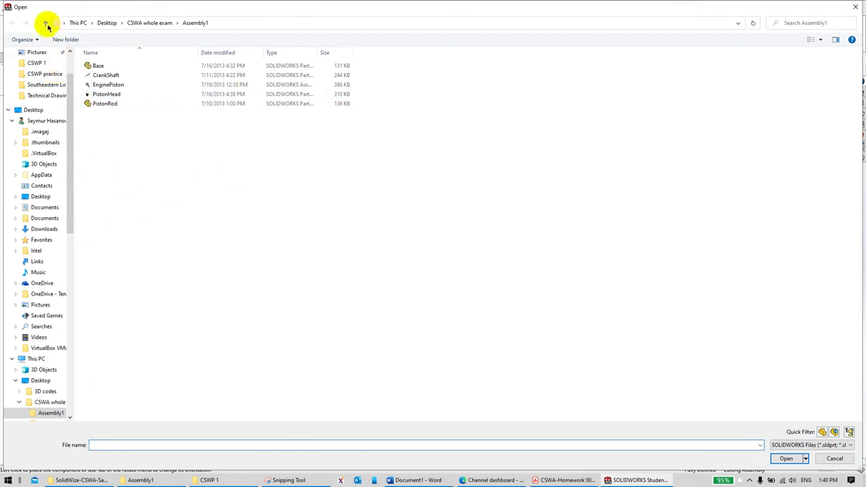
Step: Check the required parts in the homework PDF and place the Mount part from the Assembly2 folder as the first component
{"action": "left_click", "coordinate": [47, 24]}
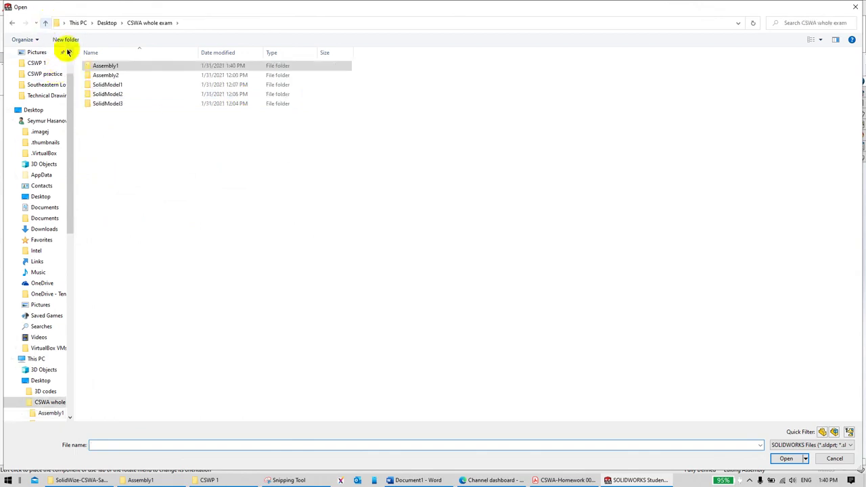
{"action": "double_click", "coordinate": [101, 75]}
{"action": "key", "text": "alt+Tab"}
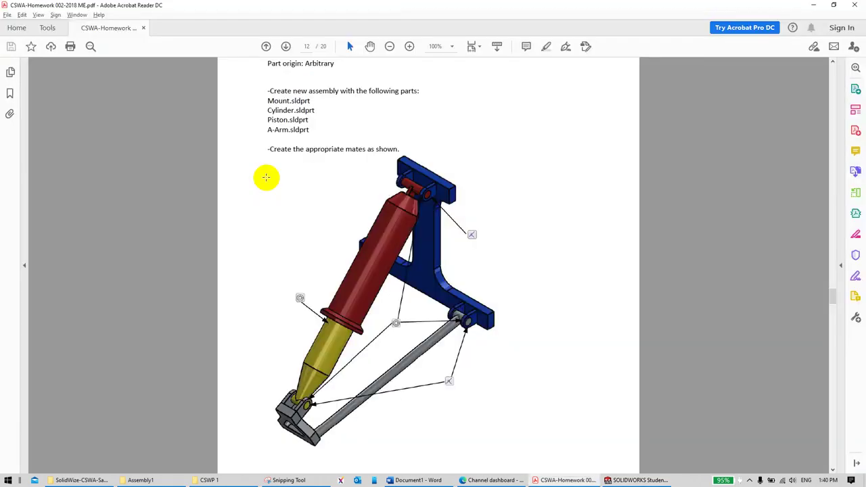
{"action": "scroll", "coordinate": [354, 207], "scroll_direction": "up", "scroll_amount": 1}
{"action": "scroll", "coordinate": [359, 193], "scroll_direction": "down", "scroll_amount": 1}
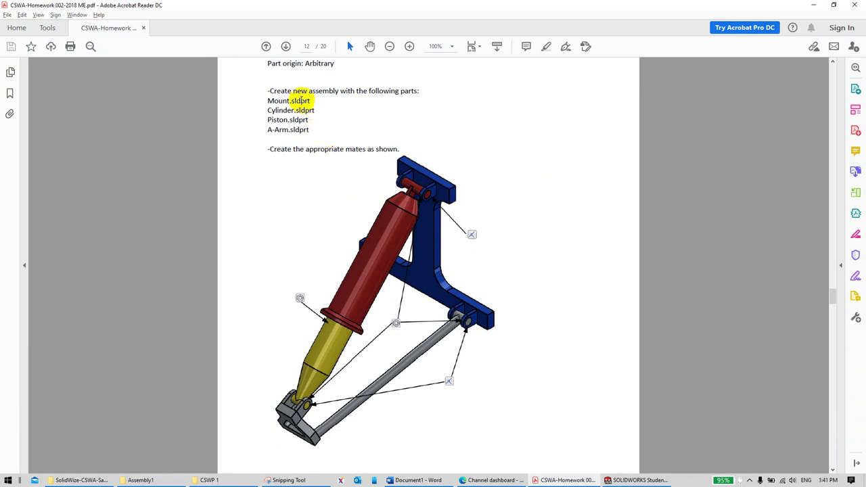
{"action": "key", "text": "alt+Tab"}
{"action": "left_click", "coordinate": [101, 85]}
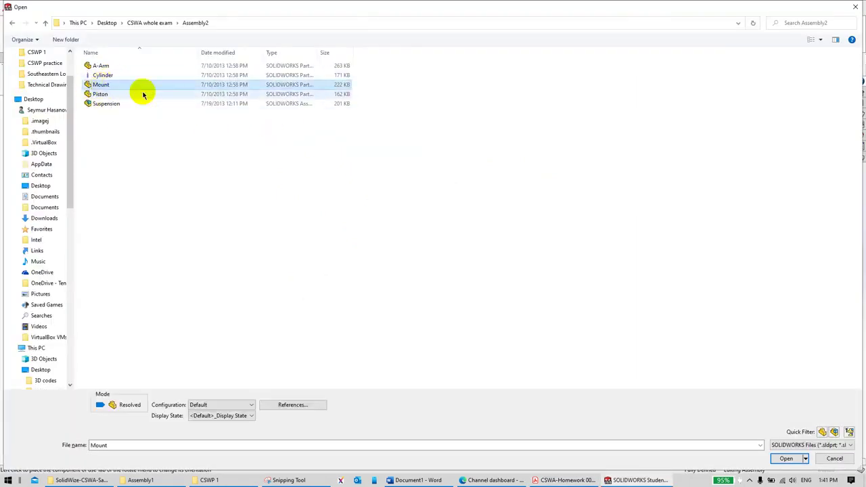
{"action": "left_click", "coordinate": [785, 459]}
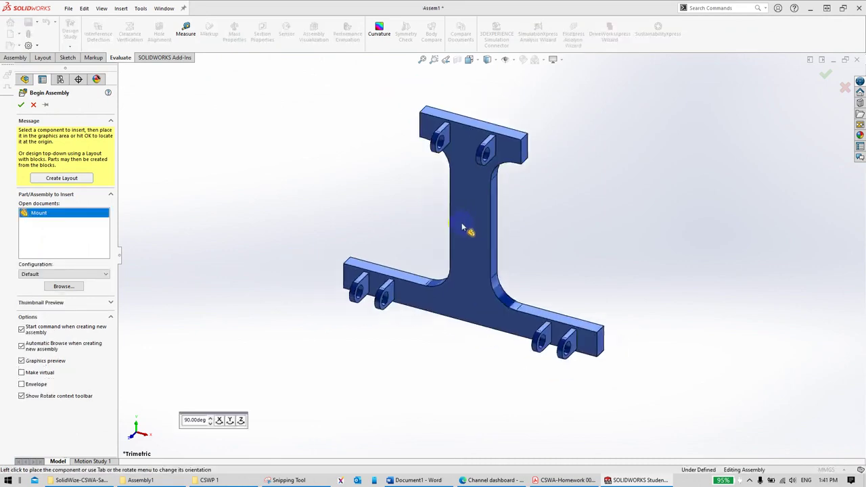
{"action": "left_click", "coordinate": [460, 227]}
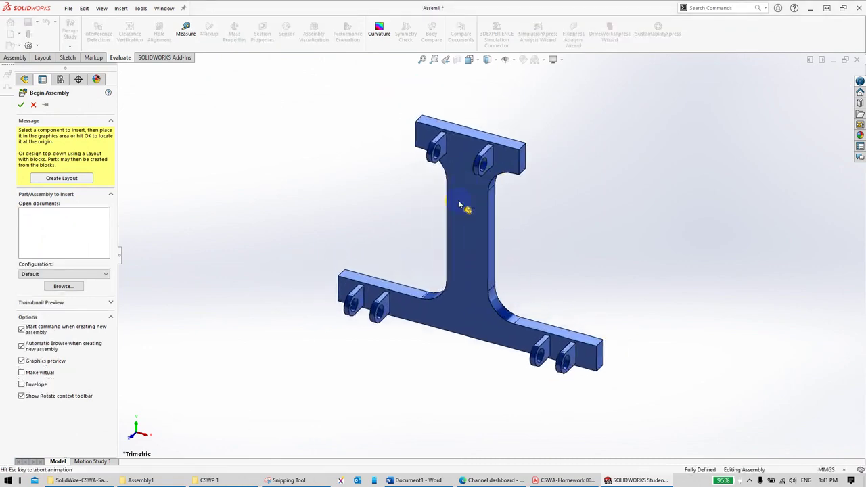
Step: Review the Question 10 illustration in the homework PDF and insert the Cylinder part beside the mount in SOLIDWORKS
{"action": "key", "text": "alt+Tab"}
{"action": "scroll", "coordinate": [421, 242], "scroll_direction": "down", "scroll_amount": 1}
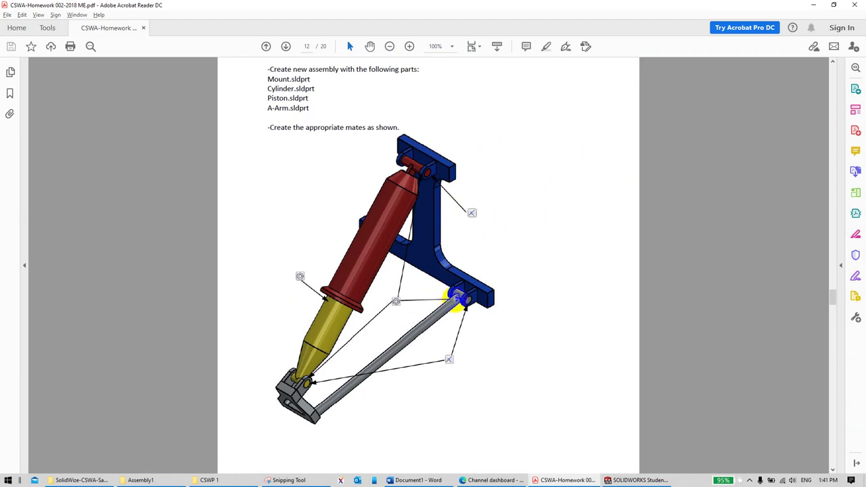
{"action": "left_click", "coordinate": [376, 204]}
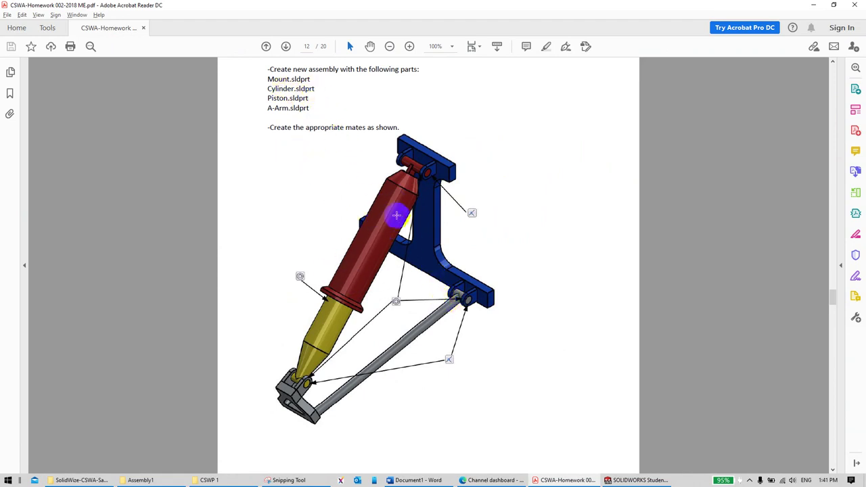
{"action": "key", "text": "alt+Tab"}
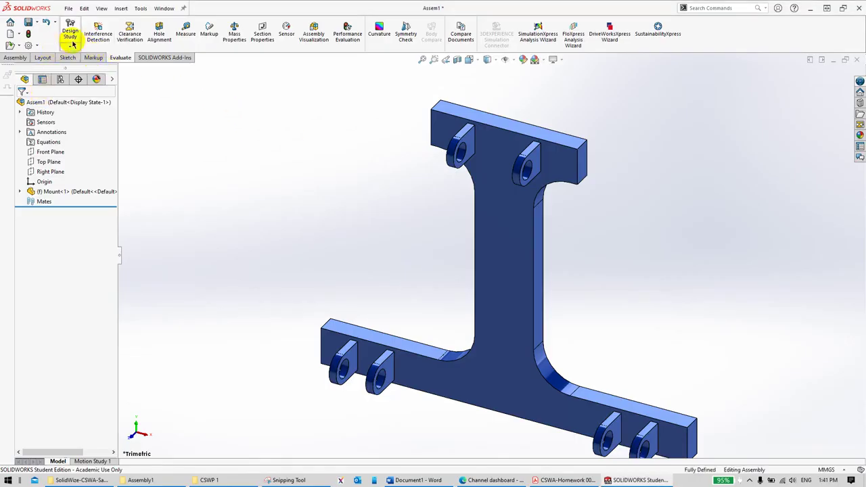
{"action": "left_click", "coordinate": [24, 57]}
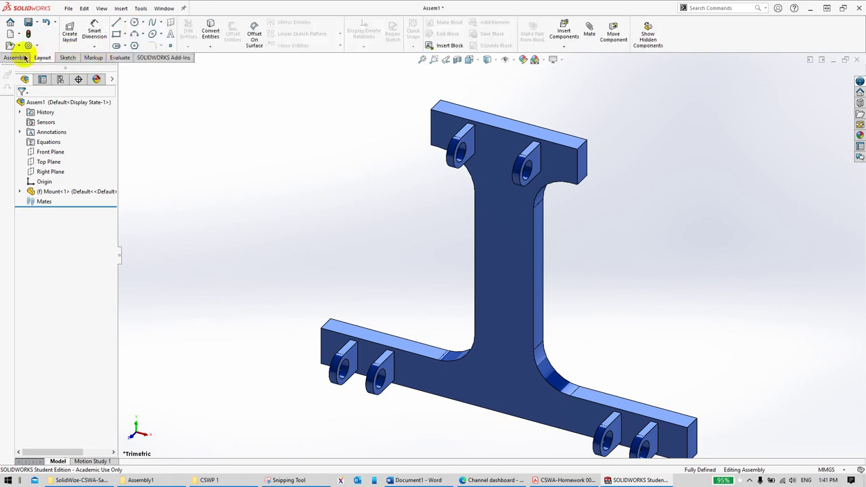
{"action": "left_click", "coordinate": [87, 35]}
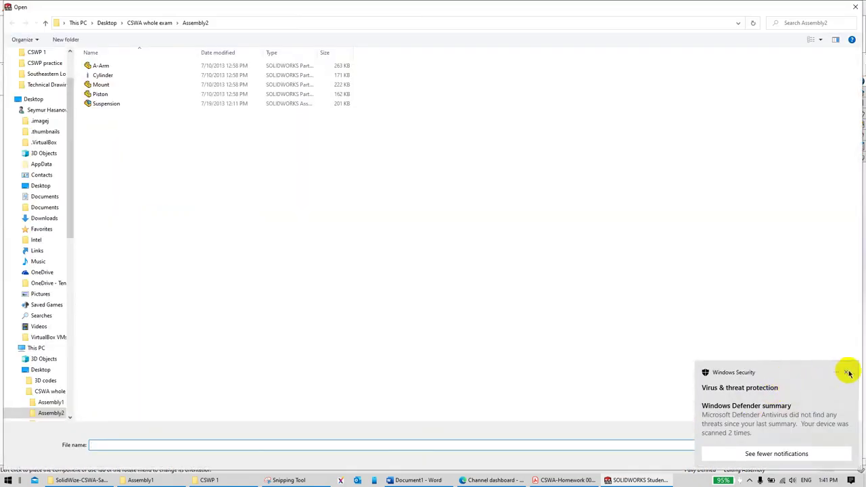
{"action": "left_click", "coordinate": [848, 373]}
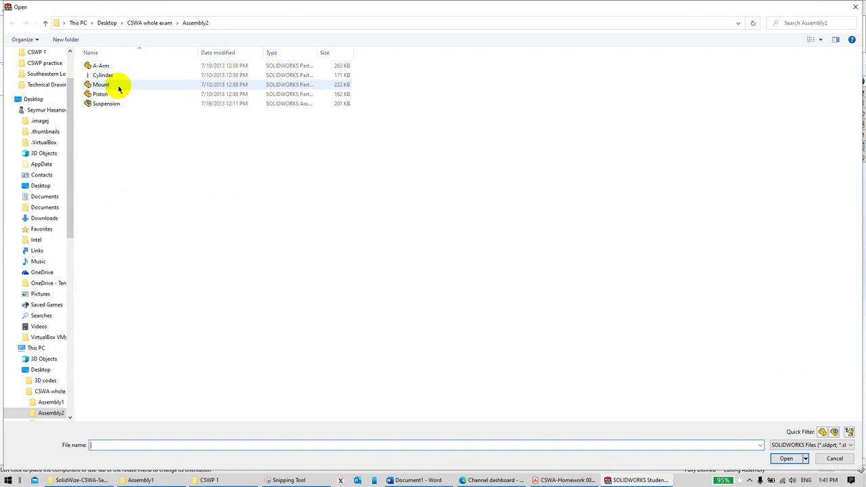
{"action": "left_click", "coordinate": [108, 75]}
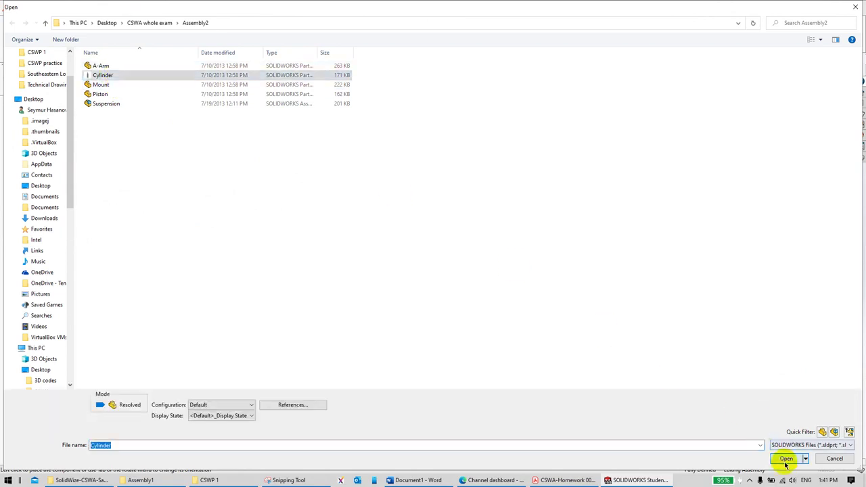
{"action": "left_click", "coordinate": [784, 458]}
{"action": "key", "text": "f"}
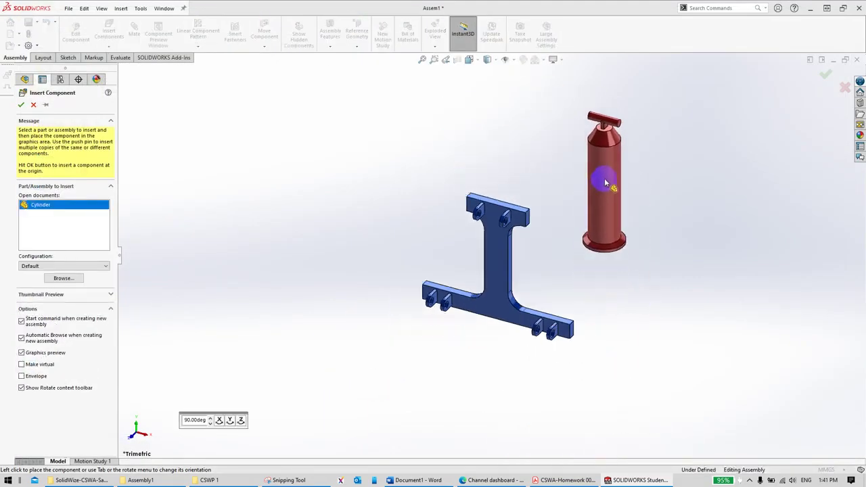
{"action": "left_click", "coordinate": [594, 251]}
Step: Check the mate illustration and add a concentric mate between the cylinder's cross pin and the hole in the mount's upper lug
{"action": "key", "text": "alt+Tab"}
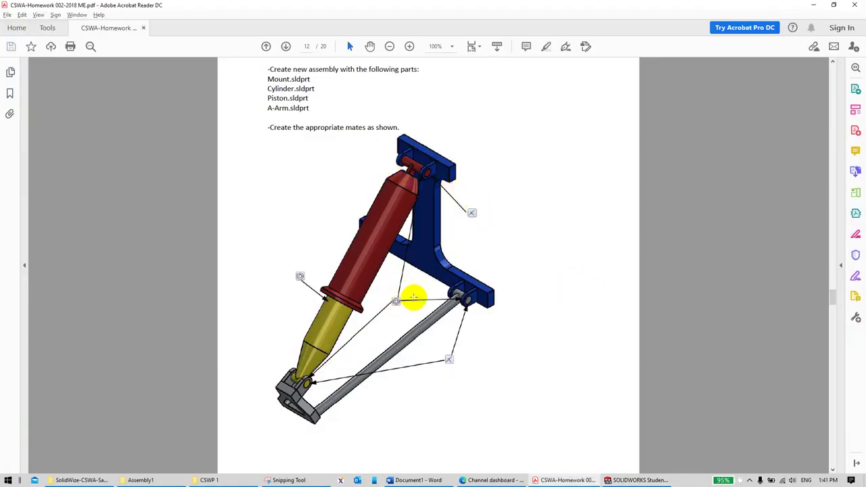
{"action": "key", "text": "alt+Tab"}
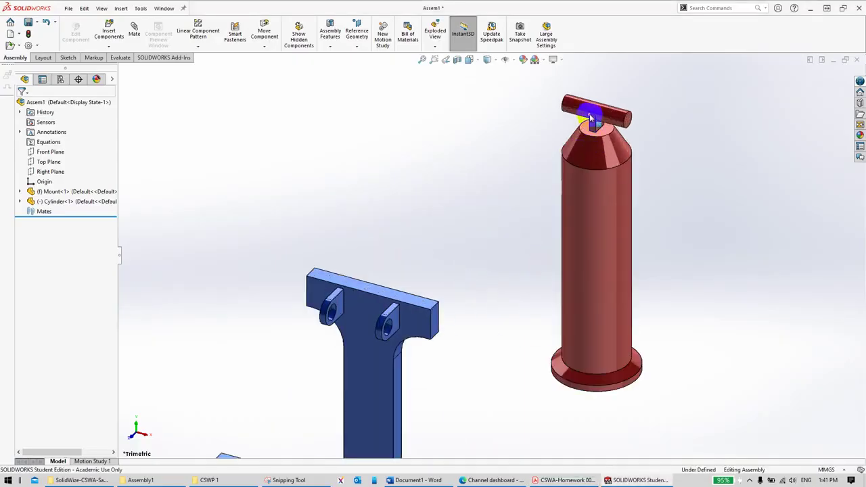
{"action": "left_click", "coordinate": [590, 119]}
{"action": "left_click", "coordinate": [330, 312], "text": "ctrl"}
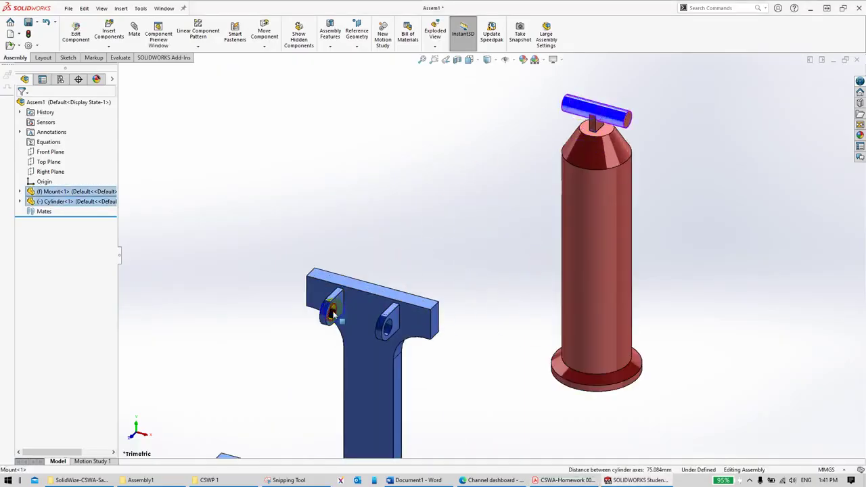
{"action": "left_click", "coordinate": [393, 305]}
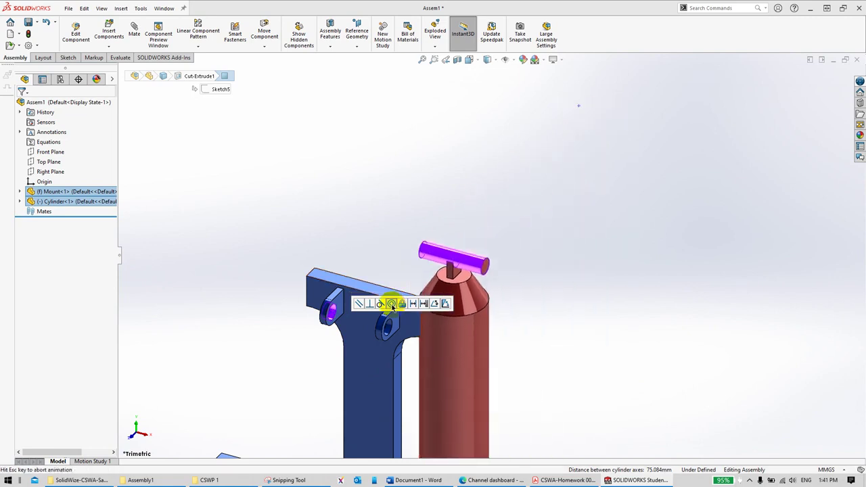
{"action": "left_click", "coordinate": [380, 311]}
Step: Add a coincident mate between the end face of the cylinder's cross pin and the outer face of the mount's upper lug
{"action": "scroll", "coordinate": [426, 346], "scroll_direction": "down", "scroll_amount": 3}
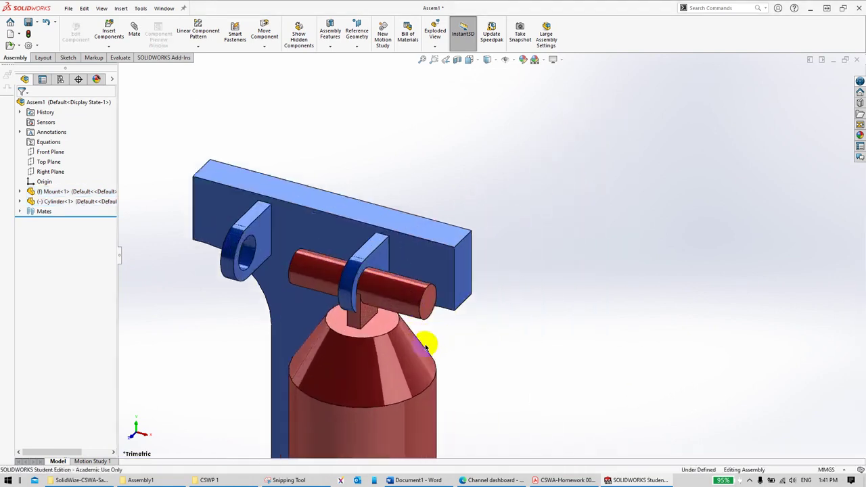
{"action": "left_click", "coordinate": [432, 303]}
{"action": "left_click", "coordinate": [411, 261], "text": "ctrl"}
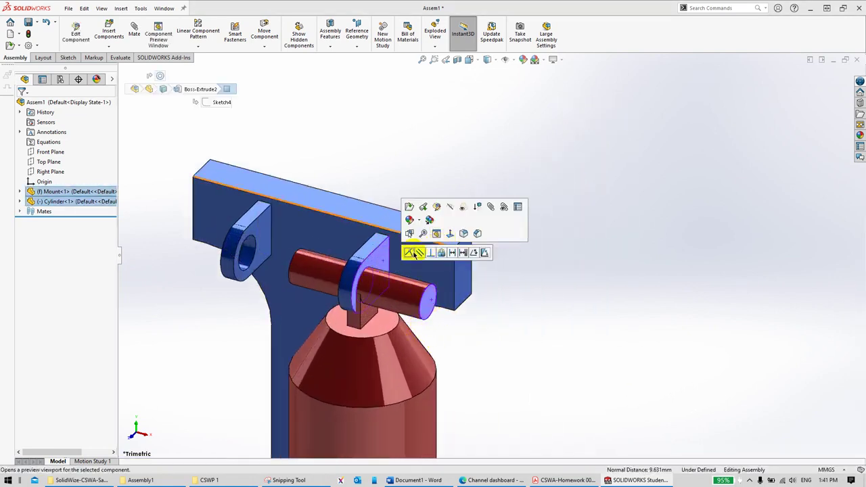
{"action": "left_click", "coordinate": [415, 254]}
Step: Swing the cylinder about its pin so its open end tilts outward, away from the mount
{"action": "scroll", "coordinate": [515, 350], "scroll_direction": "up", "scroll_amount": 5}
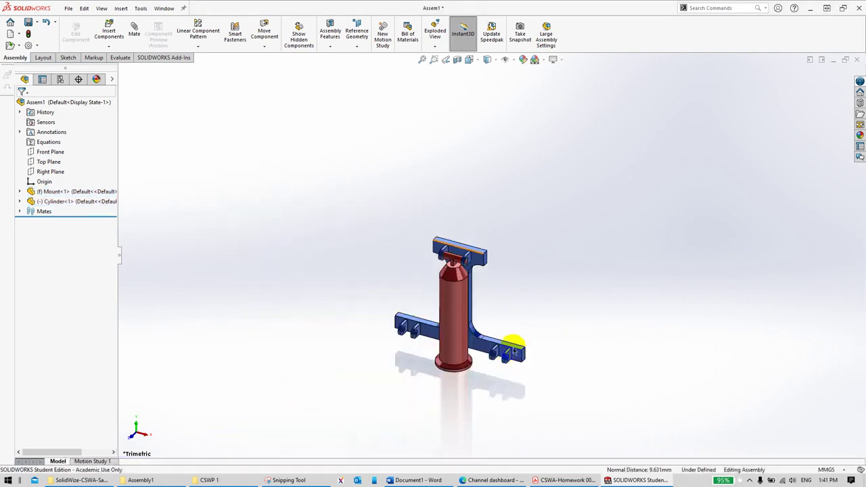
{"action": "left_click_drag", "start_coordinate": [458, 353], "coordinate": [363, 322]}
{"action": "scroll", "coordinate": [480, 309], "scroll_direction": "down", "scroll_amount": 2}
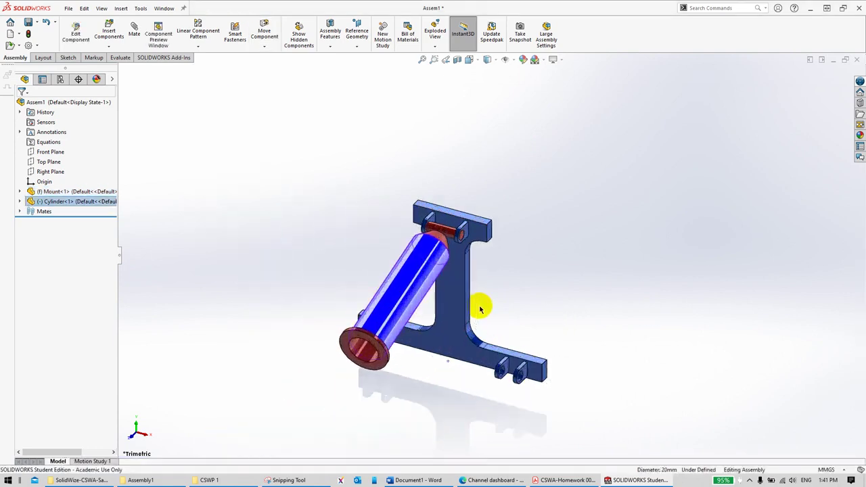
{"action": "left_click", "coordinate": [480, 309]}
Step: Insert the A-Arm in its Default<As Machined> configuration and the Piston from the Assembly2 folder, one on each side of the mount
{"action": "key", "text": "alt+Tab"}
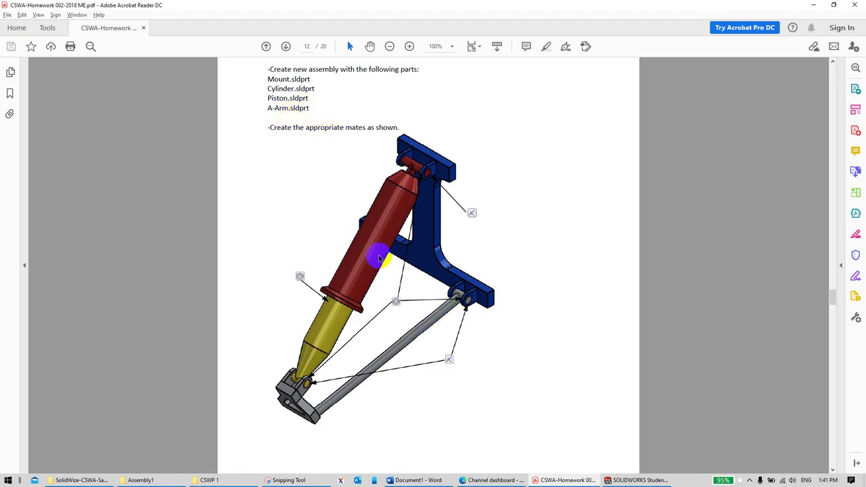
{"action": "key", "text": "alt+Tab"}
{"action": "left_click", "coordinate": [108, 32]}
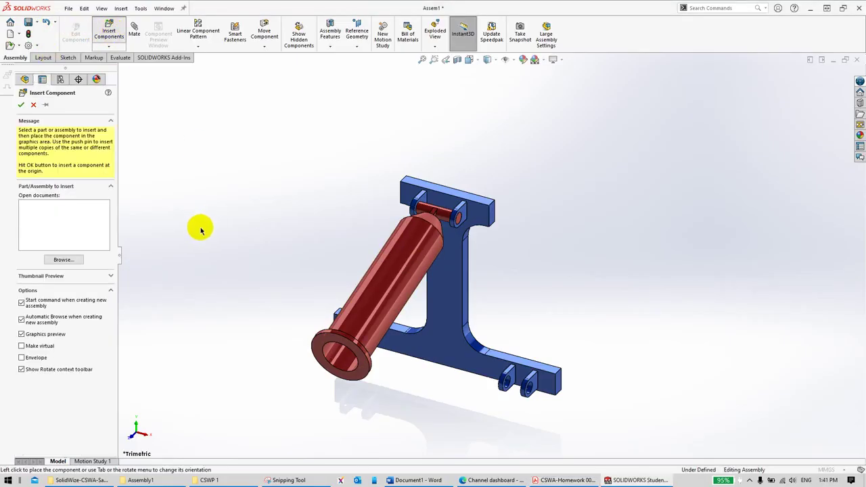
{"action": "left_click", "coordinate": [100, 94]}
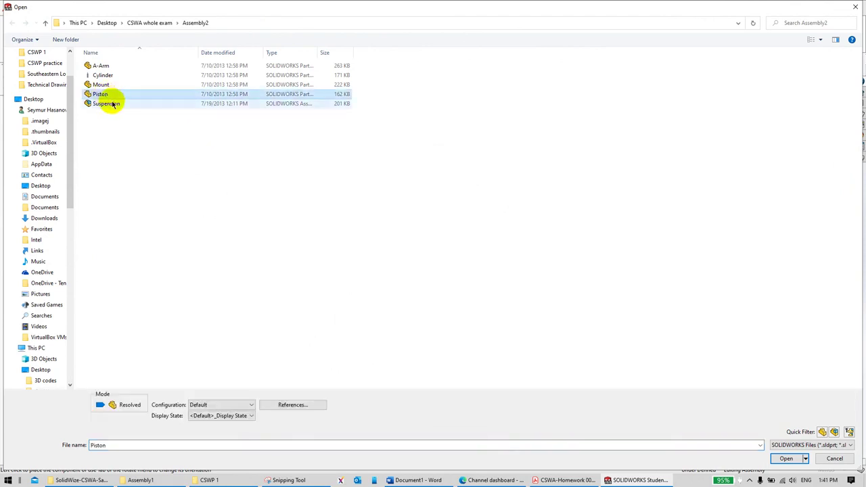
{"action": "left_click", "coordinate": [101, 65], "text": "ctrl"}
{"action": "left_click", "coordinate": [785, 458]}
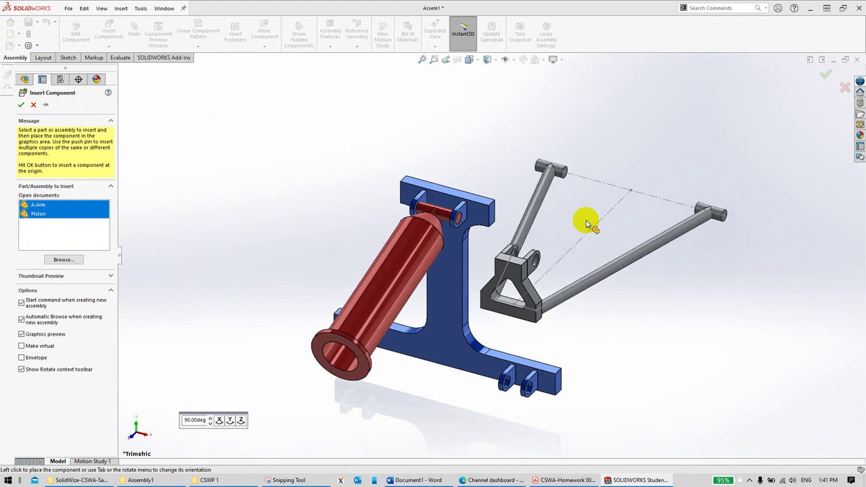
{"action": "left_click", "coordinate": [621, 217]}
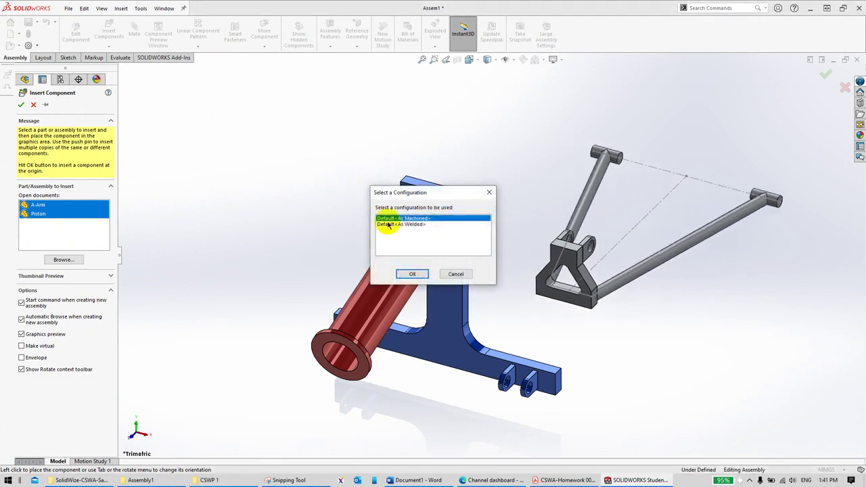
{"action": "left_click", "coordinate": [414, 275]}
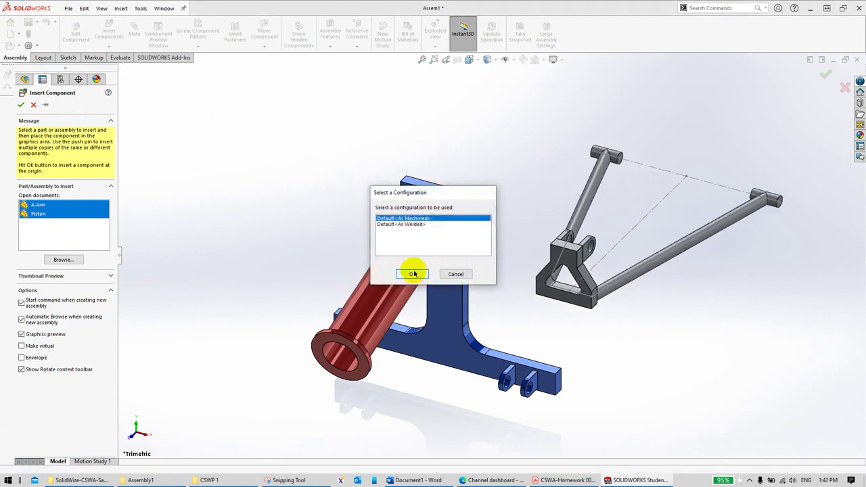
{"action": "left_click", "coordinate": [287, 205]}
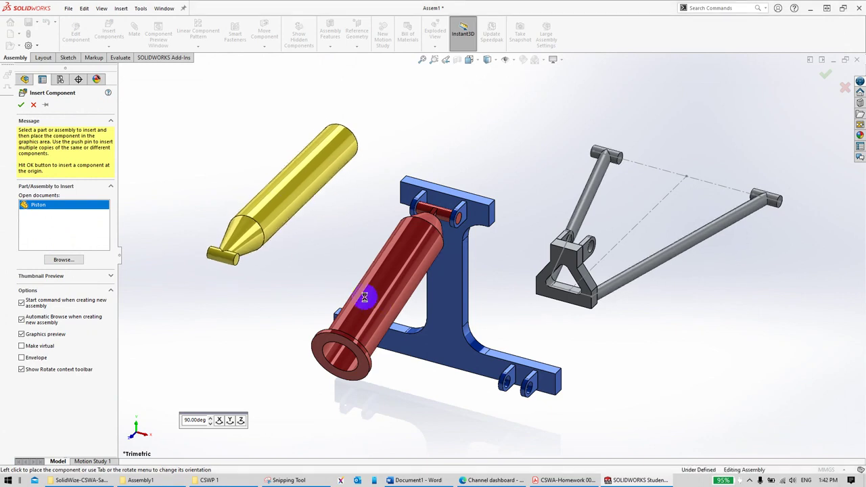
Step: Move the A-Arm below the cylinder so its pins lie near the mount's lower lugs
{"action": "scroll", "coordinate": [421, 366], "scroll_direction": "up", "scroll_amount": 3}
{"action": "middle_click_drag", "start_coordinate": [420, 365], "coordinate": [624, 245]}
{"action": "left_click_drag", "start_coordinate": [605, 247], "coordinate": [429, 350]}
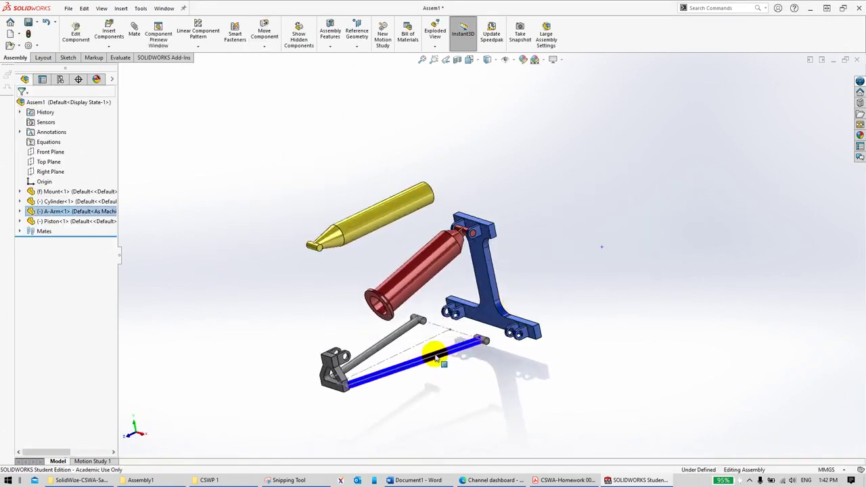
Step: Check the required mates in the homework PDF and make the A-Arm's pin end face coincident with the mount's lower lug outer face
{"action": "scroll", "coordinate": [561, 293], "scroll_direction": "down", "scroll_amount": 5}
{"action": "key", "text": "alt+Tab"}
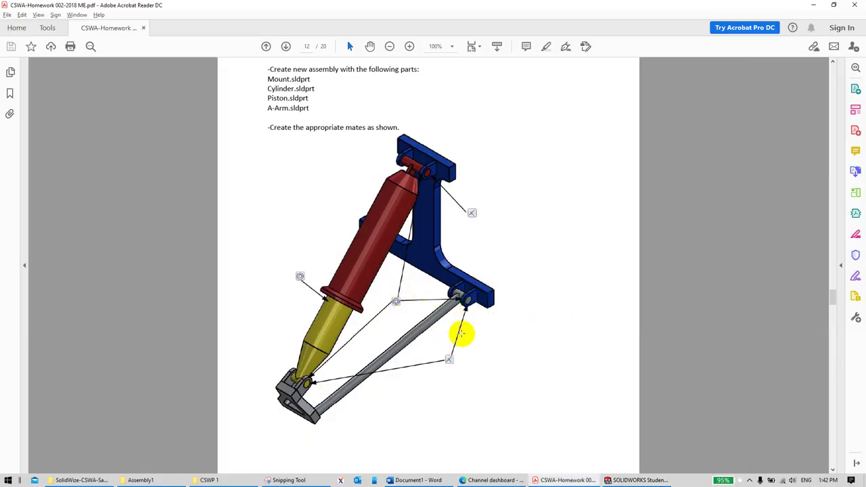
{"action": "key", "text": "alt+Tab"}
{"action": "left_click", "coordinate": [568, 299]}
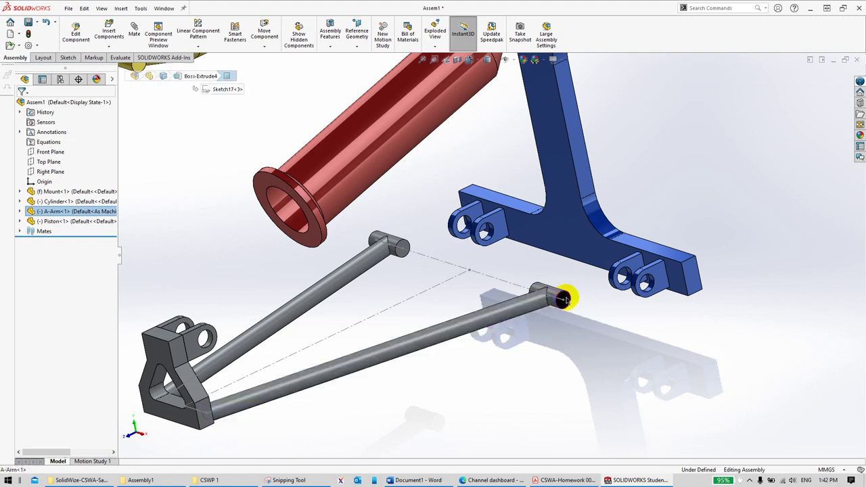
{"action": "left_click", "coordinate": [658, 291], "text": "ctrl"}
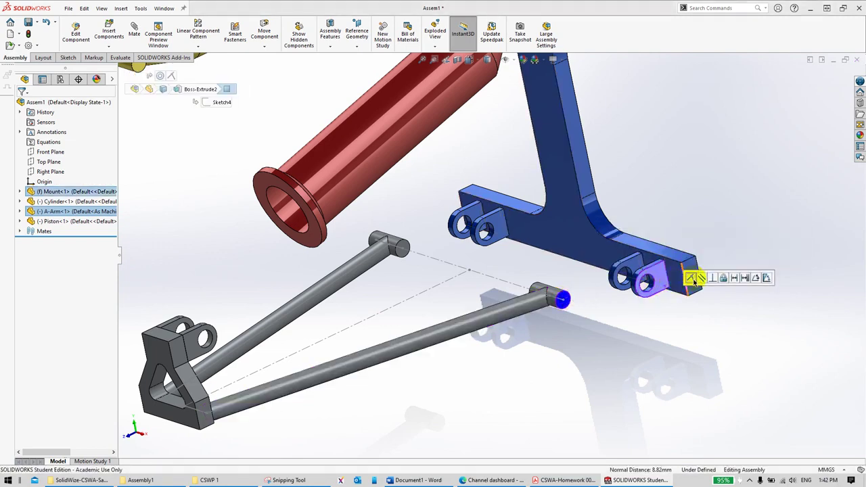
{"action": "left_click", "coordinate": [690, 278]}
Step: Add a concentric mate between the A-Arm's cross pin and the hole in the mount's lower lug
{"action": "scroll", "coordinate": [617, 237], "scroll_direction": "down", "scroll_amount": 4}
{"action": "middle_click_drag", "start_coordinate": [618, 237], "coordinate": [591, 259]}
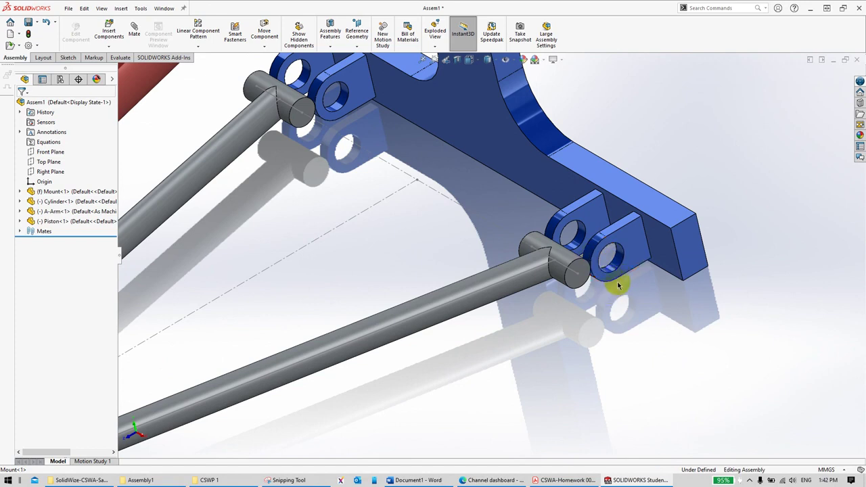
{"action": "scroll", "coordinate": [607, 281], "scroll_direction": "down", "scroll_amount": 2}
{"action": "middle_click_drag", "start_coordinate": [586, 227], "coordinate": [590, 234]}
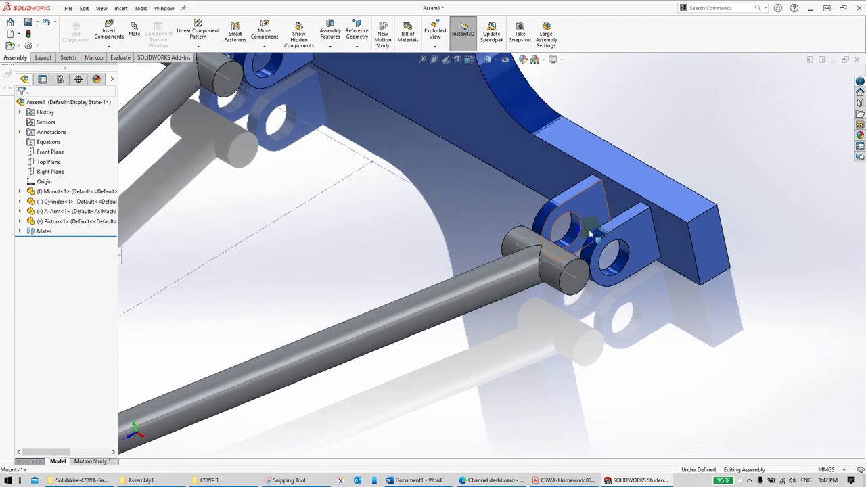
{"action": "left_click_drag", "start_coordinate": [561, 266], "coordinate": [617, 269]}
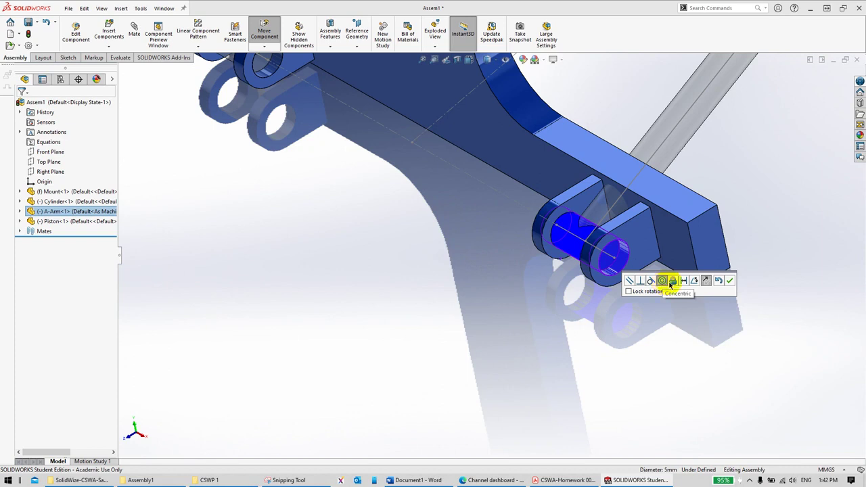
{"action": "left_click", "coordinate": [729, 283]}
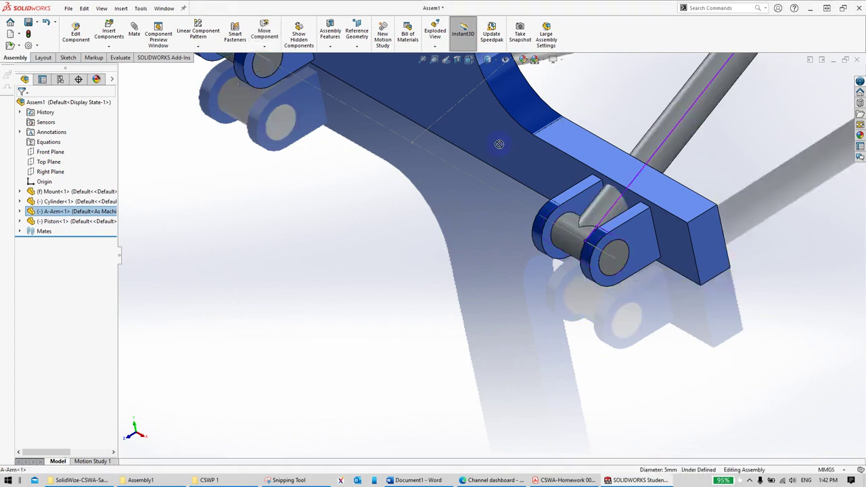
Step: Swing the A-Arm about the mount's lower lugs so its clevis end points outward below the cylinder
{"action": "middle_click_drag", "start_coordinate": [729, 257], "coordinate": [567, 186]}
{"action": "scroll", "coordinate": [567, 186], "scroll_direction": "down", "scroll_amount": 5}
{"action": "left_click_drag", "start_coordinate": [565, 157], "coordinate": [392, 242]}
{"action": "scroll", "coordinate": [393, 241], "scroll_direction": "down", "scroll_amount": 5}
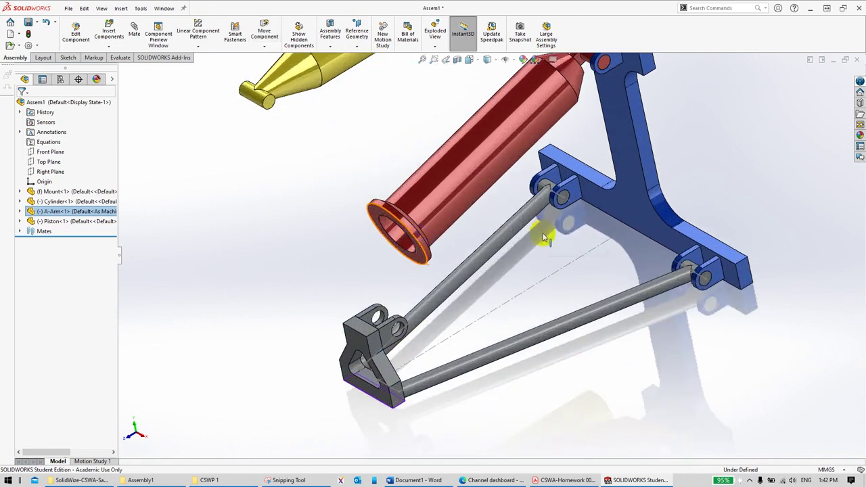
Step: Check the mate diagram in the homework PDF and add a concentric mate between the piston's cross pin and the A-Arm's lug hole
{"action": "key", "text": "alt+Tab"}
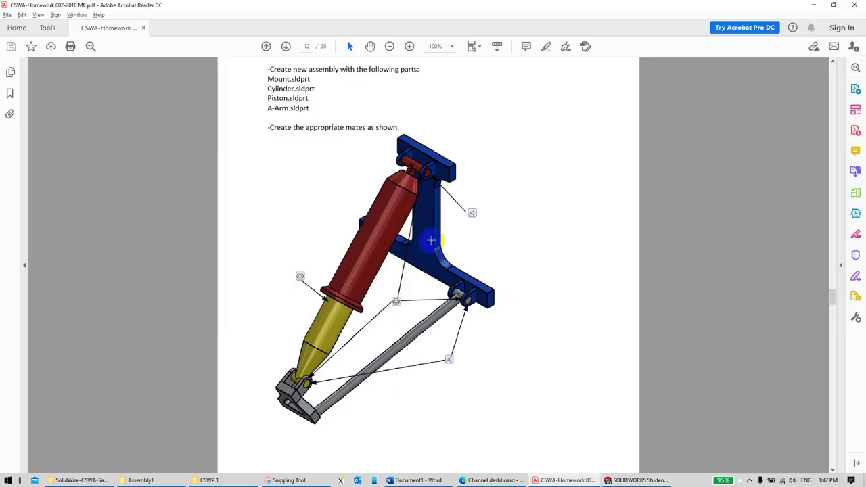
{"action": "key", "text": "alt+Tab"}
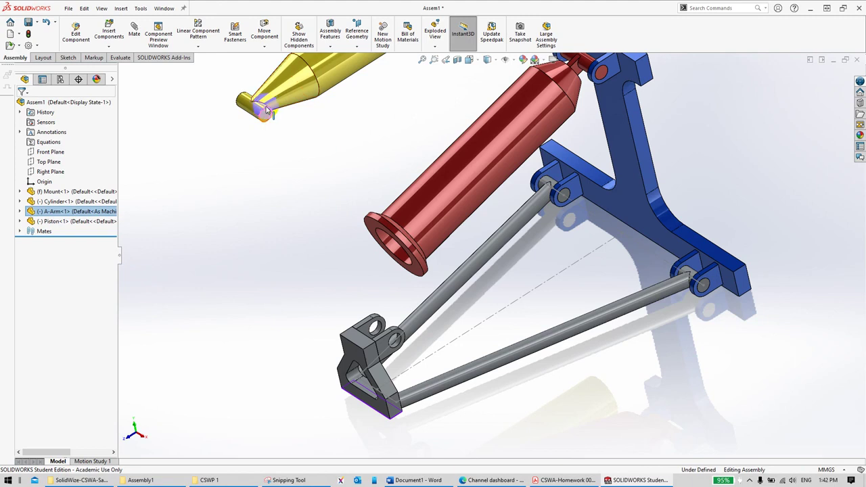
{"action": "left_click_drag", "start_coordinate": [264, 133], "coordinate": [400, 347]}
{"action": "left_click", "coordinate": [271, 152]}
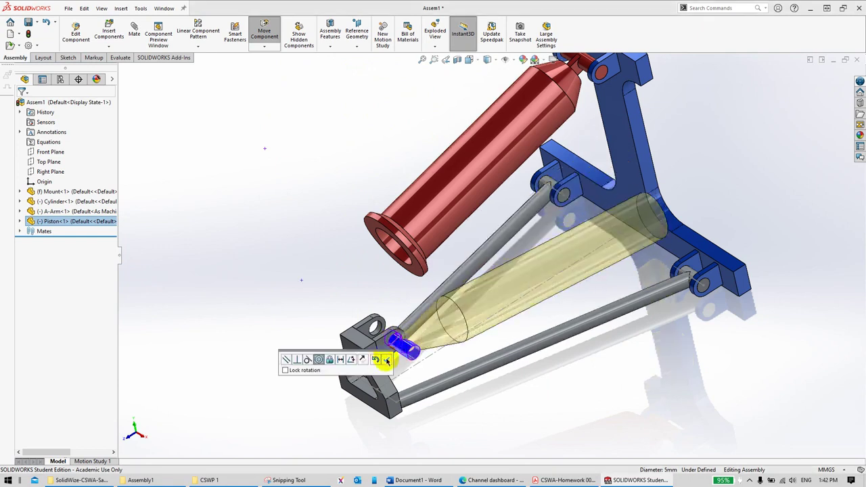
{"action": "left_click", "coordinate": [386, 360]}
Step: Add a coincident mate between the end face of the piston's cross pin and the outer face of the A-Arm's lug
{"action": "scroll", "coordinate": [395, 353], "scroll_direction": "down", "scroll_amount": 8}
{"action": "left_click_drag", "start_coordinate": [437, 343], "coordinate": [351, 327]}
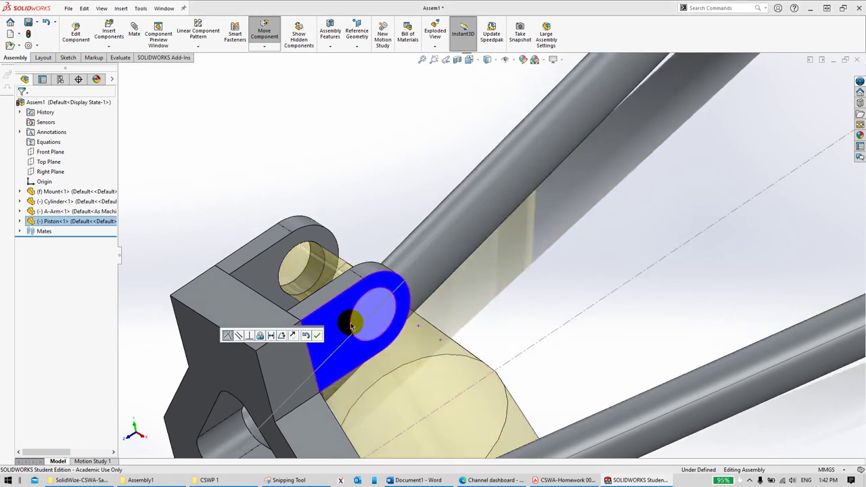
{"action": "left_click", "coordinate": [318, 336]}
Step: Swing the piston and the cylinder about their pins until the piston points up toward the mount and the cylinder's open end is exposed
{"action": "scroll", "coordinate": [589, 302], "scroll_direction": "up", "scroll_amount": 8}
{"action": "left_click_drag", "start_coordinate": [572, 308], "coordinate": [110, 345]}
{"action": "left_click", "coordinate": [531, 265]}
{"action": "left_click_drag", "start_coordinate": [472, 253], "coordinate": [578, 220]}
{"action": "middle_click_drag", "start_coordinate": [577, 221], "coordinate": [561, 190]}
{"action": "key", "text": "Escape"}
{"action": "scroll", "coordinate": [547, 154], "scroll_direction": "down", "scroll_amount": 3}
Step: Add a concentric mate between the piston's outer cylindrical face and the cylinder's bore, following the mate diagram in the homework PDF
{"action": "key", "text": "alt+Tab"}
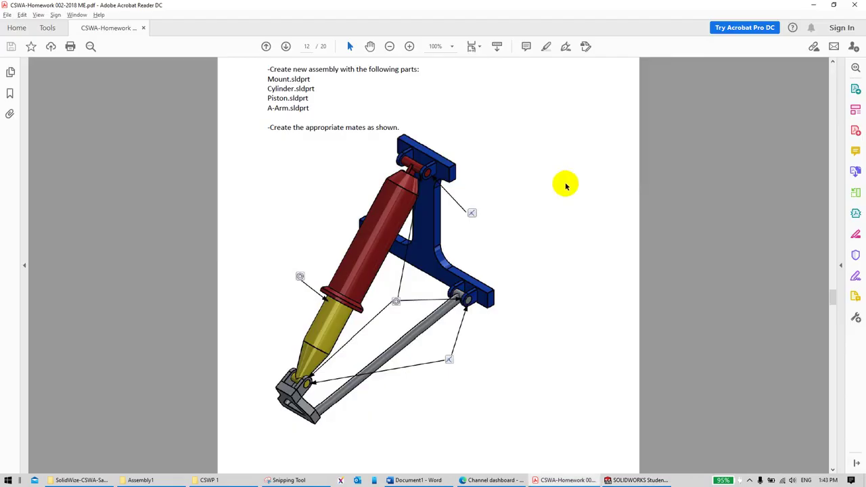
{"action": "key", "text": "alt+Tab"}
{"action": "left_click", "coordinate": [597, 237]}
{"action": "left_click", "coordinate": [551, 155], "text": "ctrl"}
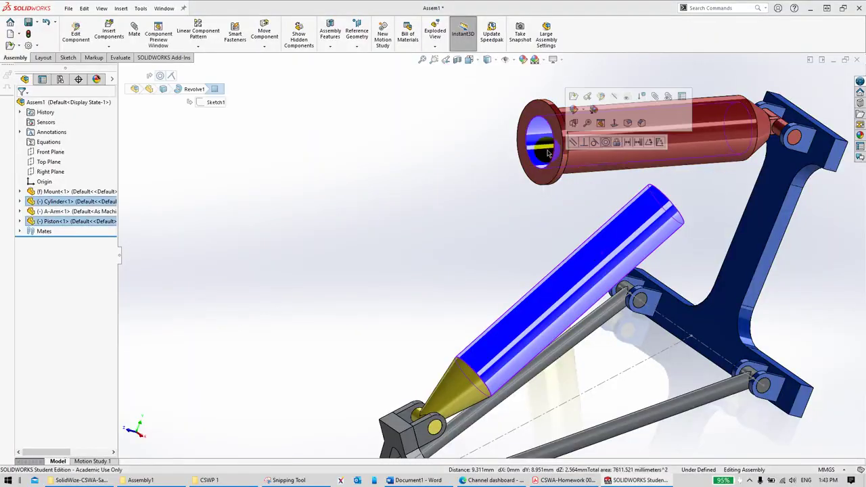
{"action": "left_click", "coordinate": [607, 143]}
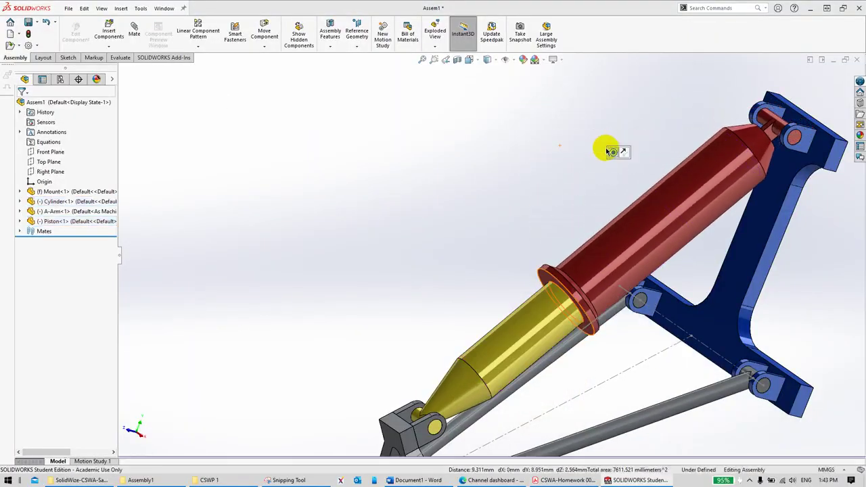
Step: Read the next homework page for dimension A in section A-A and the question about length X
{"action": "scroll", "coordinate": [617, 207], "scroll_direction": "up", "scroll_amount": 5}
{"action": "scroll", "coordinate": [575, 257], "scroll_direction": "down", "scroll_amount": 2}
{"action": "mouse_move", "coordinate": [547, 301]}
{"action": "middle_mouse_down"}
{"action": "mouse_move", "coordinate": [514, 296]}
{"action": "mouse_move", "coordinate": [540, 293]}
{"action": "middle_mouse_up"}
{"action": "key", "text": "alt+Tab"}
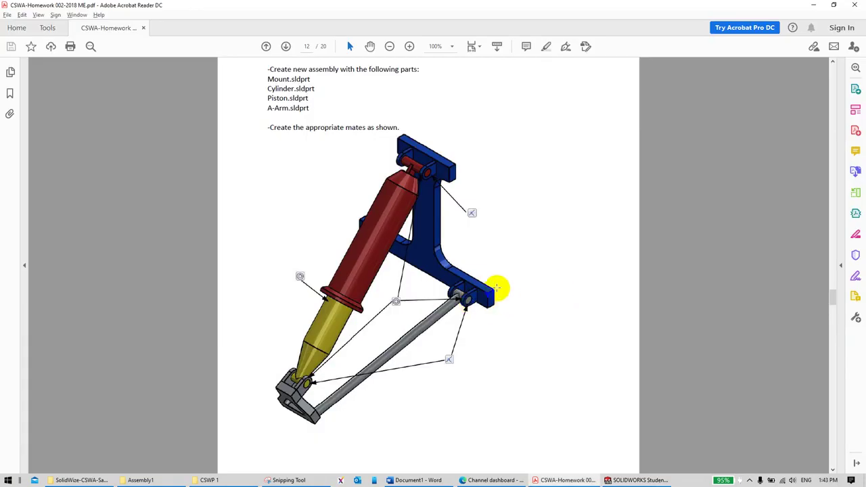
{"action": "scroll", "coordinate": [499, 286], "scroll_direction": "up", "scroll_amount": 1}
{"action": "scroll", "coordinate": [424, 210], "scroll_direction": "down", "scroll_amount": 15}
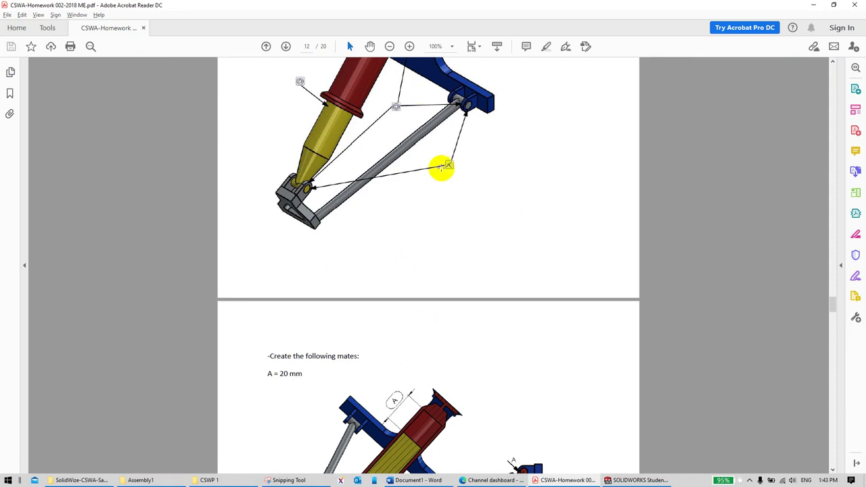
{"action": "scroll", "coordinate": [429, 150], "scroll_direction": "down", "scroll_amount": 2}
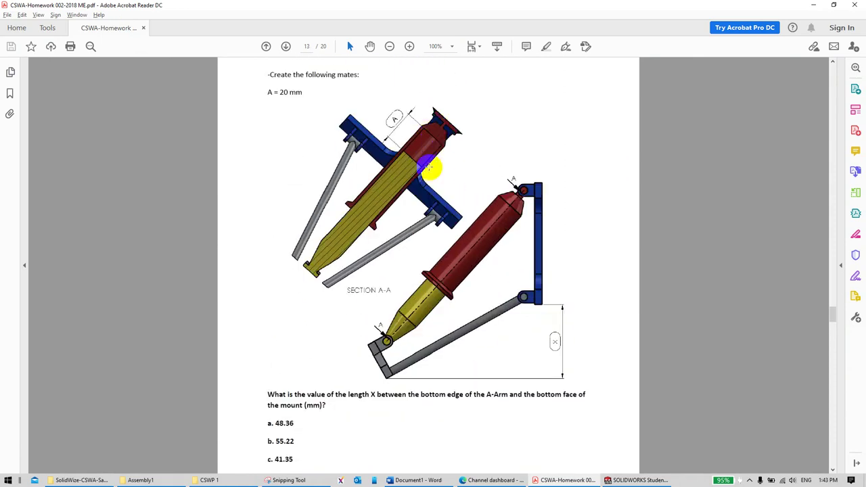
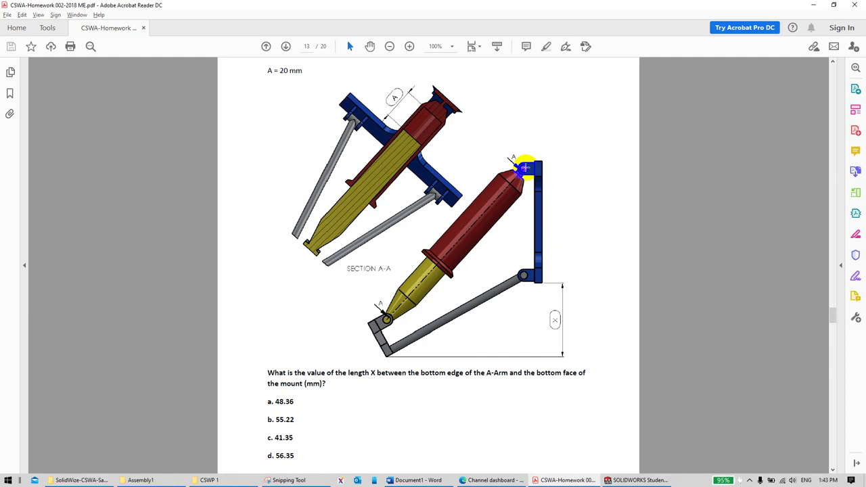
{"action": "scroll", "coordinate": [506, 188], "scroll_direction": "up", "scroll_amount": 2, "text": "ctrl"}
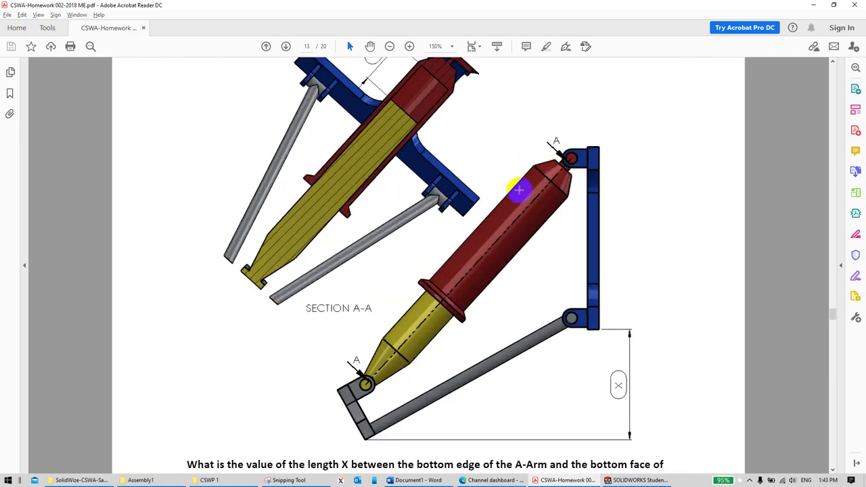
{"action": "mouse_move", "coordinate": [344, 128]}
{"action": "left_mouse_down"}
{"action": "mouse_move", "coordinate": [406, 151]}
{"action": "mouse_move", "coordinate": [445, 129]}
{"action": "mouse_move", "coordinate": [400, 162]}
{"action": "mouse_move", "coordinate": [429, 141]}
{"action": "mouse_move", "coordinate": [415, 156]}
{"action": "left_mouse_up"}
{"action": "key", "text": "alt+Tab"}
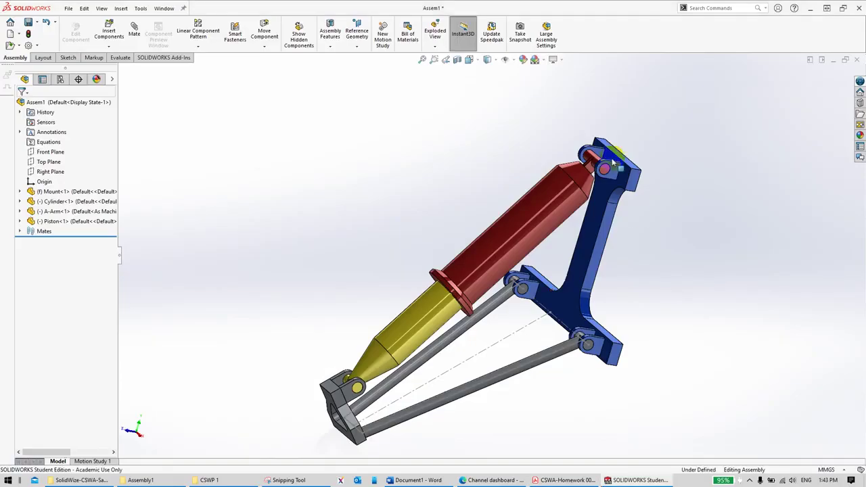
Step: Make the cylinder transparent so the piston inside it can be seen
{"action": "scroll", "coordinate": [612, 159], "scroll_direction": "down", "scroll_amount": 3}
{"action": "scroll", "coordinate": [607, 190], "scroll_direction": "up", "scroll_amount": 2}
{"action": "scroll", "coordinate": [480, 313], "scroll_direction": "down", "scroll_amount": 1}
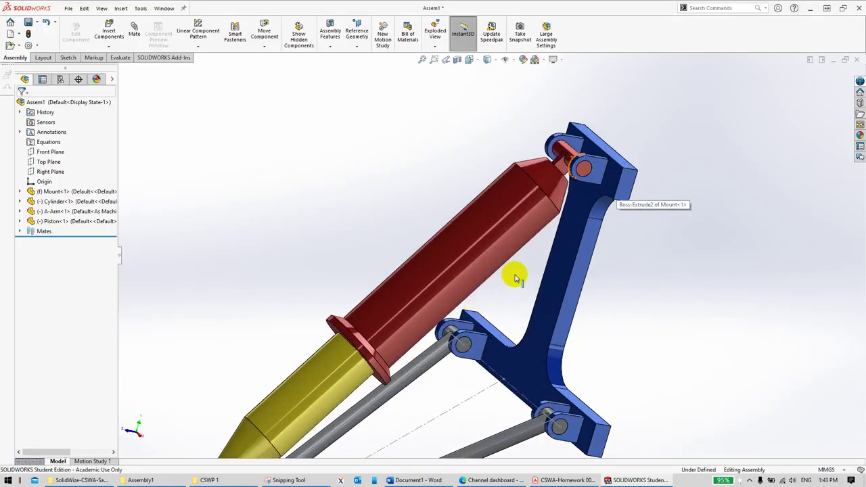
{"action": "left_click", "coordinate": [498, 211]}
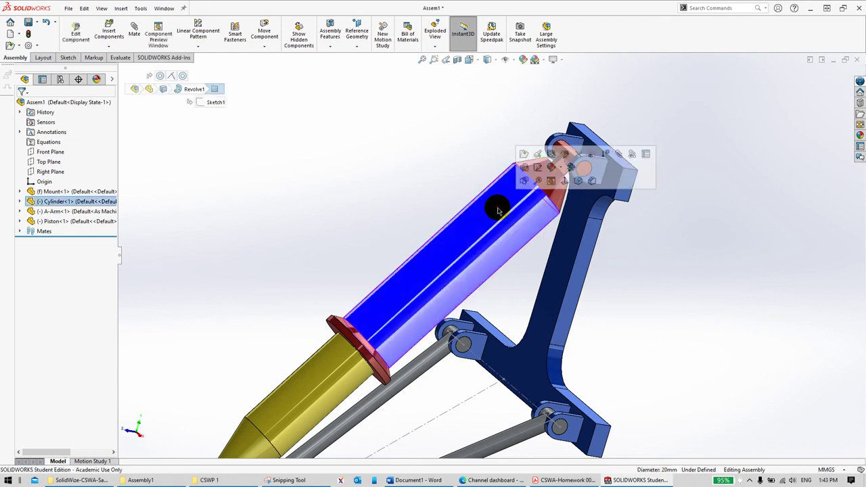
{"action": "left_click", "coordinate": [594, 158]}
{"action": "left_click", "coordinate": [670, 284]}
Step: Compare the piston inside the transparent cylinder with section A-A in the homework PDF to identify the faces that dimension A spans
{"action": "scroll", "coordinate": [500, 285], "scroll_direction": "down", "scroll_amount": 5}
{"action": "middle_click_drag", "start_coordinate": [507, 239], "coordinate": [553, 171]}
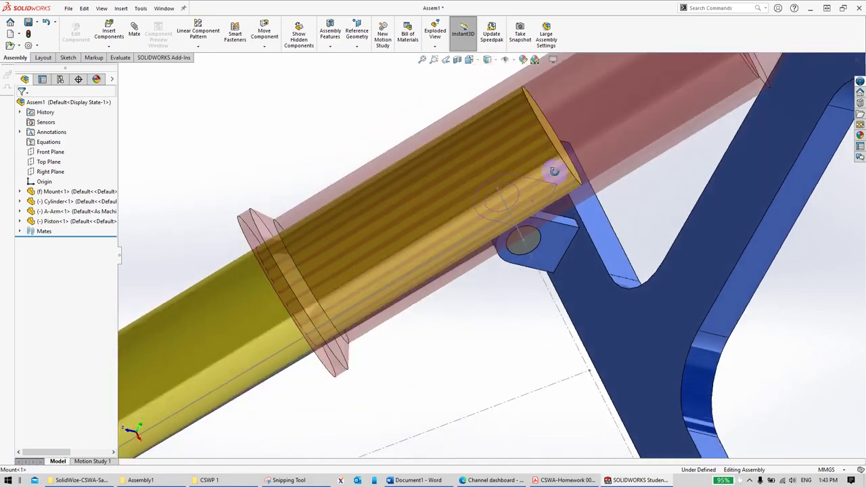
{"action": "key", "text": "f"}
{"action": "key", "text": "alt+Tab"}
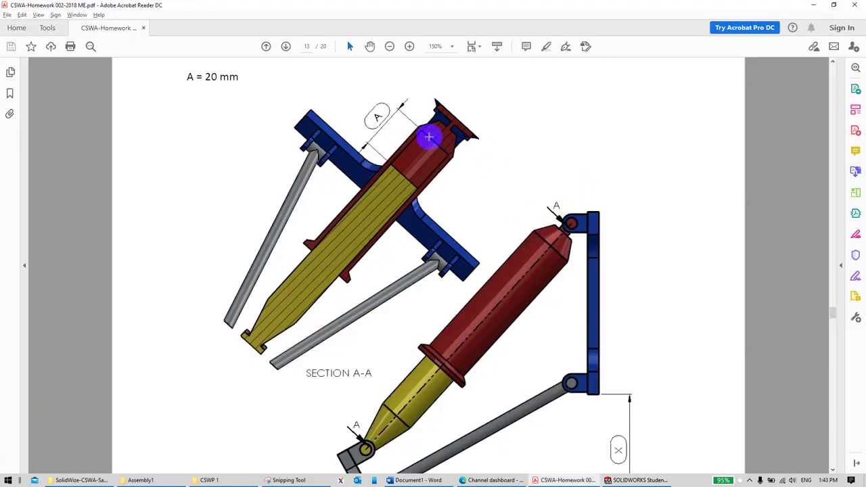
{"action": "scroll", "coordinate": [429, 137], "scroll_direction": "up", "scroll_amount": 4, "text": "ctrl"}
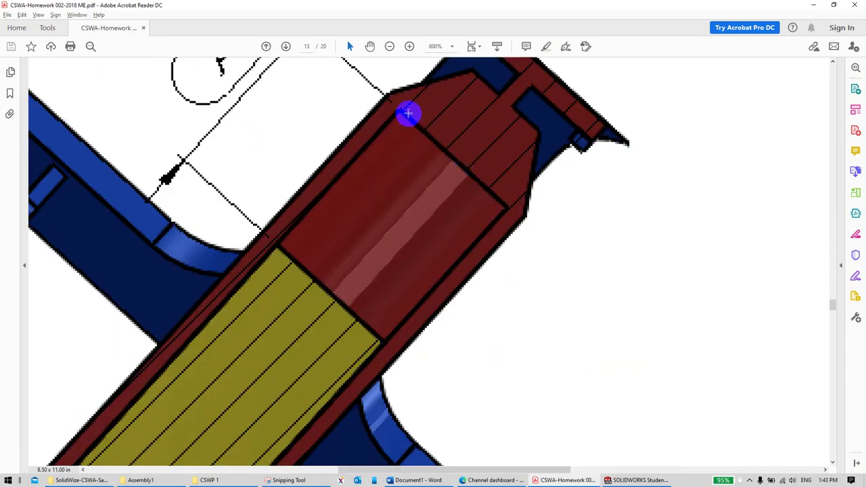
{"action": "key", "text": "alt+Tab"}
{"action": "middle_click_drag", "start_coordinate": [612, 201], "coordinate": [602, 221]}
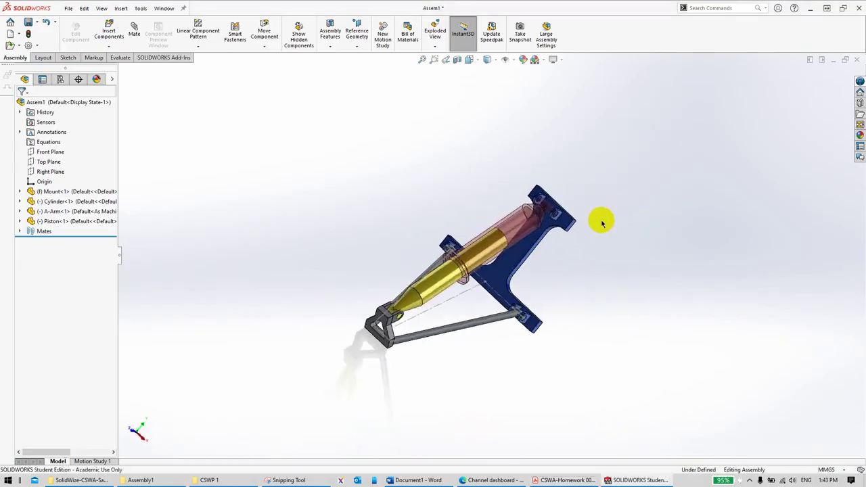
{"action": "left_click", "coordinate": [457, 61]}
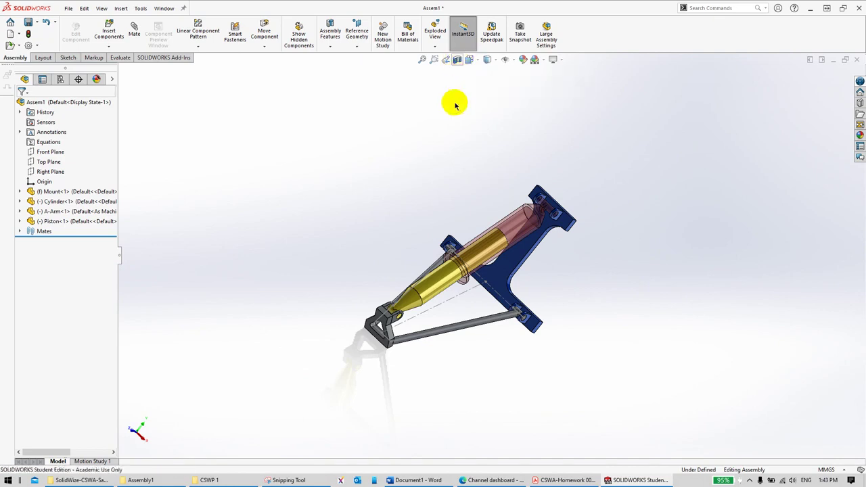
{"action": "left_click", "coordinate": [49, 286]}
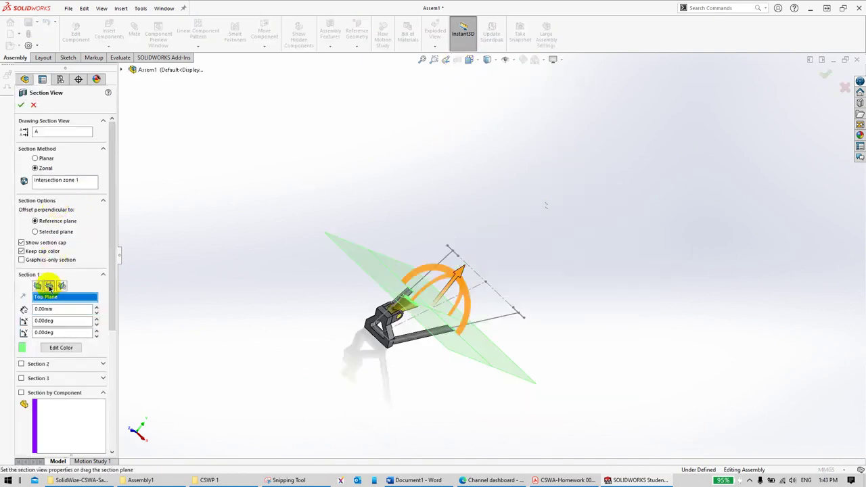
{"action": "left_click", "coordinate": [62, 286]}
{"action": "middle_click_drag", "start_coordinate": [368, 234], "coordinate": [375, 288]}
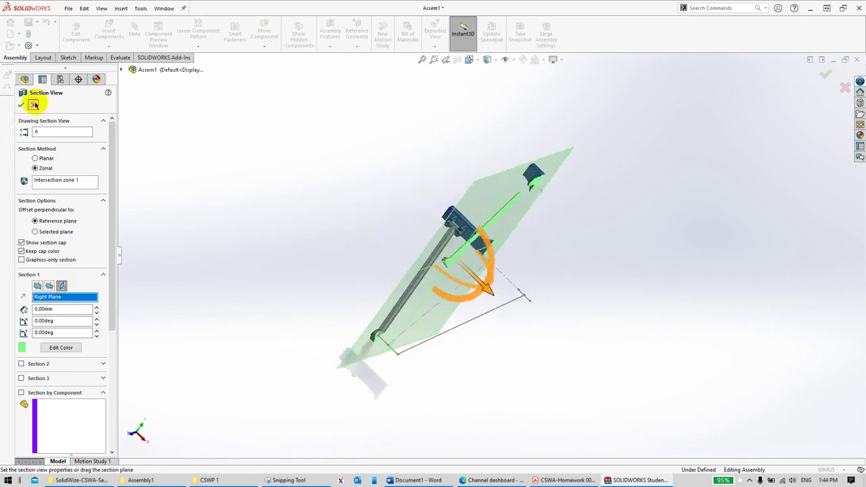
{"action": "left_click", "coordinate": [33, 105]}
Step: Try a coincident mate between the piston's flat end face and the circular edge at the closed end of the cylinder
{"action": "scroll", "coordinate": [472, 269], "scroll_direction": "up", "scroll_amount": 2}
{"action": "scroll", "coordinate": [472, 269], "scroll_direction": "down", "scroll_amount": 5}
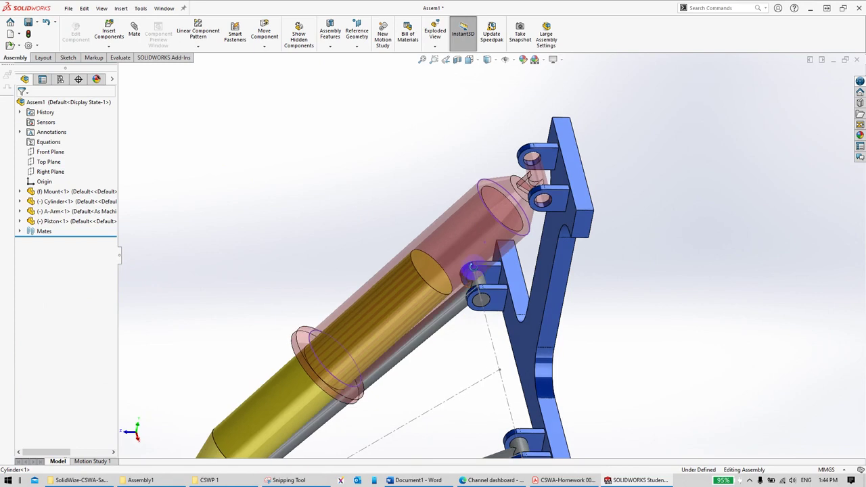
{"action": "scroll", "coordinate": [471, 268], "scroll_direction": "down", "scroll_amount": 3}
{"action": "left_click", "coordinate": [310, 280]}
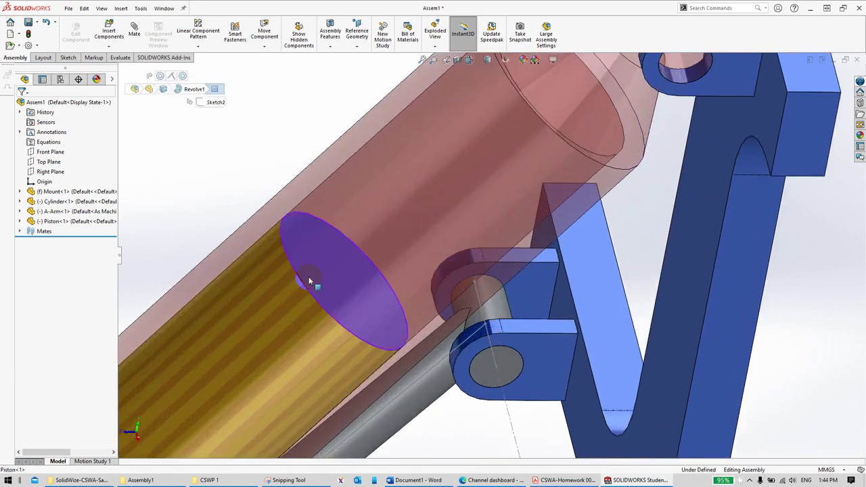
{"action": "scroll", "coordinate": [440, 246], "scroll_direction": "up", "scroll_amount": 2}
{"action": "middle_click_drag", "start_coordinate": [441, 246], "coordinate": [437, 175]}
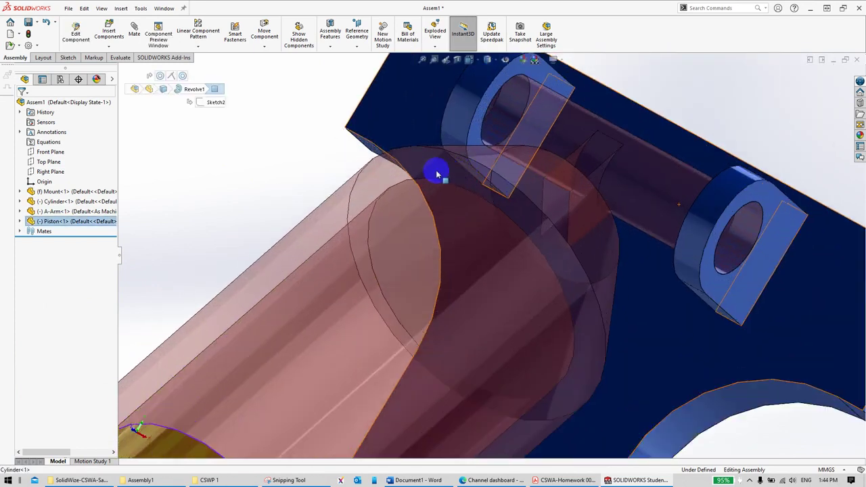
{"action": "left_click", "coordinate": [383, 178]}
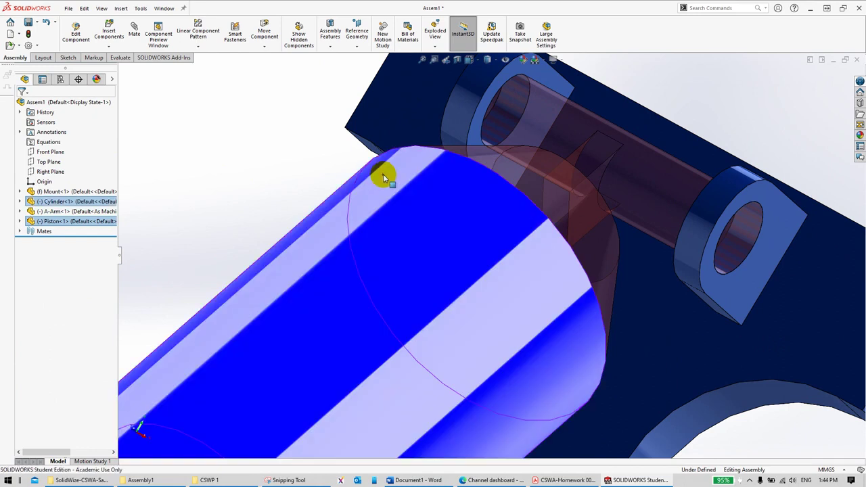
{"action": "scroll", "coordinate": [383, 178], "scroll_direction": "up", "scroll_amount": 2}
{"action": "left_click", "coordinate": [363, 238]}
{"action": "left_click", "coordinate": [424, 184]}
{"action": "left_click", "coordinate": [406, 188]}
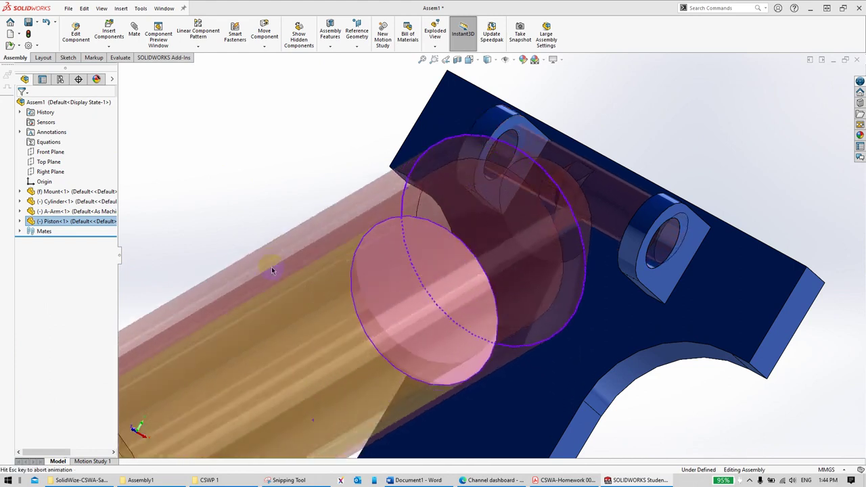
{"action": "scroll", "coordinate": [339, 242], "scroll_direction": "up", "scroll_amount": 5}
{"action": "middle_click_drag", "start_coordinate": [351, 206], "coordinate": [325, 240]}
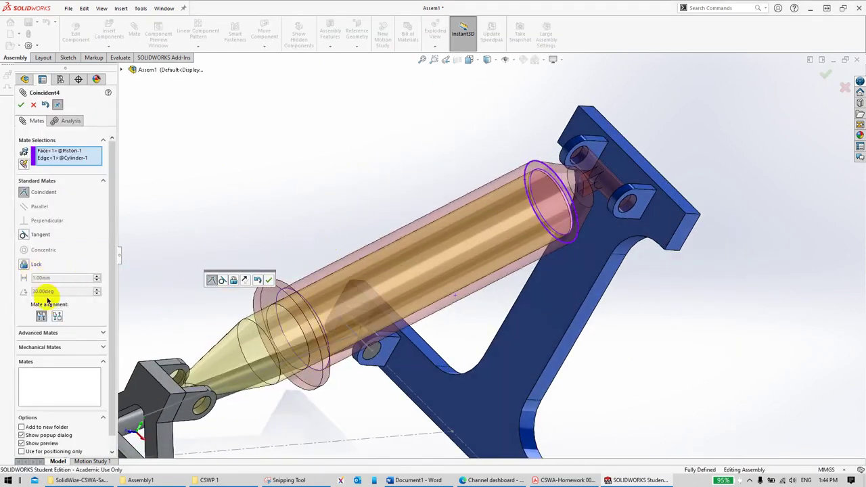
Step: Try the reversed alignment for the coincident mate between piston and cylinder, and restore the original alignment
{"action": "middle_click_drag", "start_coordinate": [440, 201], "coordinate": [440, 228]}
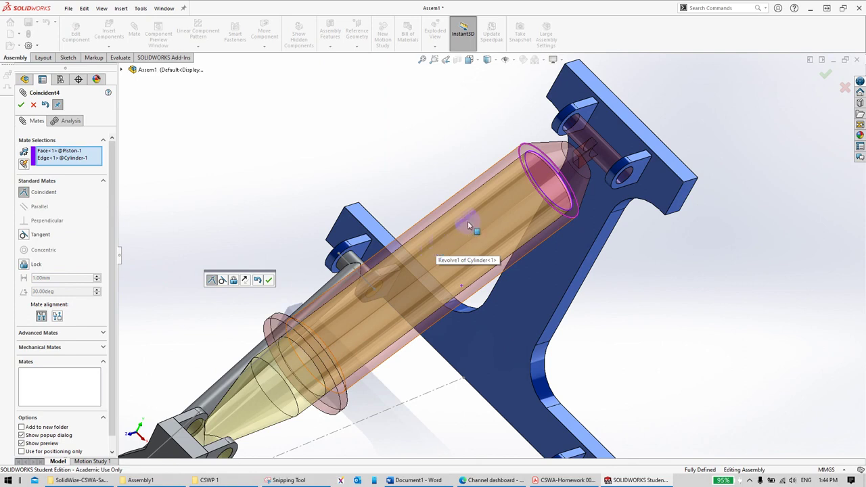
{"action": "left_click", "coordinate": [418, 218]}
{"action": "left_click", "coordinate": [250, 280]}
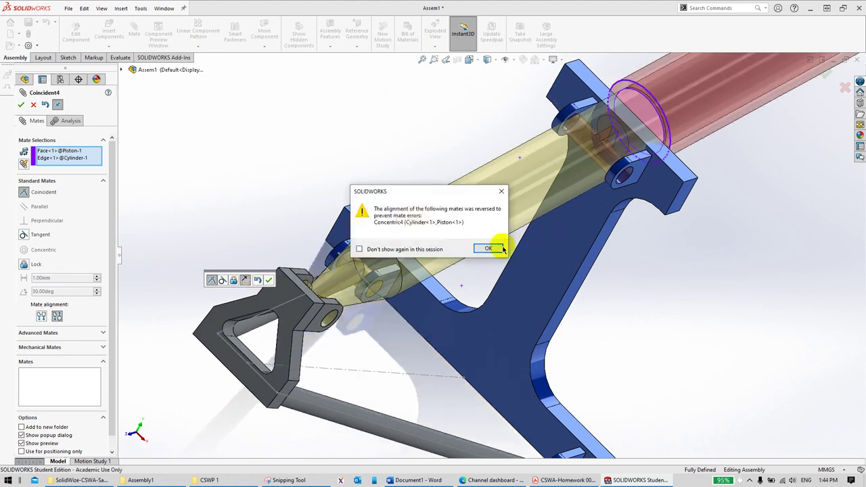
{"action": "left_click", "coordinate": [500, 249]}
{"action": "left_click", "coordinate": [257, 280]}
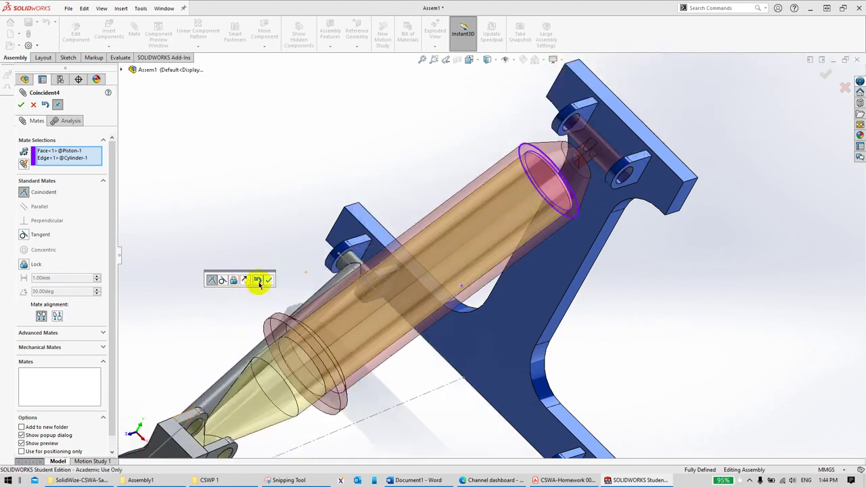
{"action": "left_click", "coordinate": [493, 248]}
{"action": "scroll", "coordinate": [377, 291], "scroll_direction": "up", "scroll_amount": 5}
{"action": "scroll", "coordinate": [377, 291], "scroll_direction": "down", "scroll_amount": 5}
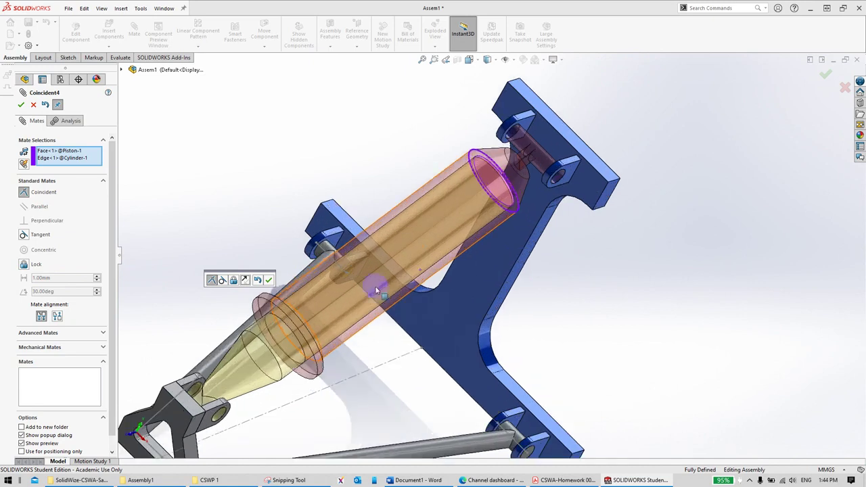
Step: Clear the piston face and cylinder edge from the coincident mate's selections
{"action": "scroll", "coordinate": [311, 294], "scroll_direction": "up", "scroll_amount": 3}
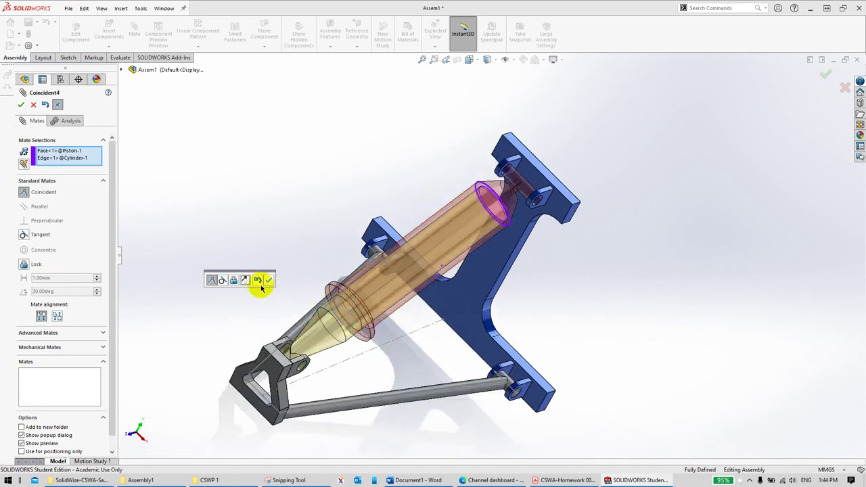
{"action": "scroll", "coordinate": [325, 233], "scroll_direction": "down", "scroll_amount": 2}
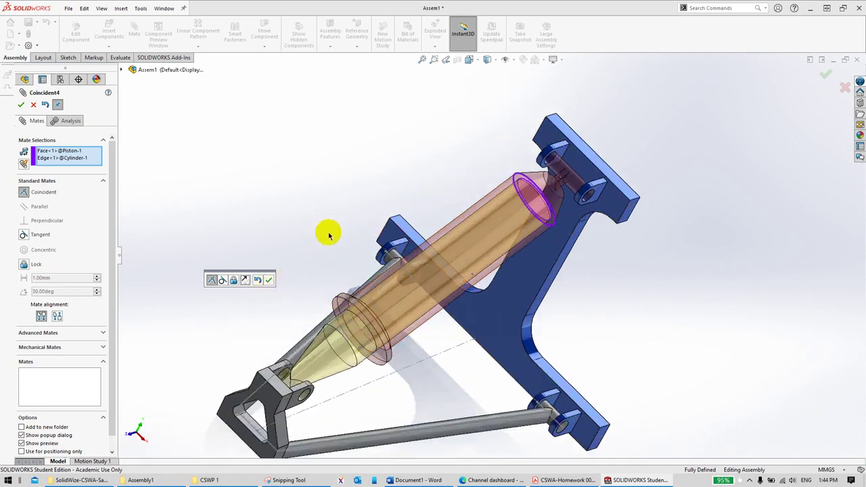
{"action": "scroll", "coordinate": [464, 169], "scroll_direction": "down", "scroll_amount": 3}
{"action": "middle_click_drag", "start_coordinate": [464, 169], "coordinate": [460, 194]}
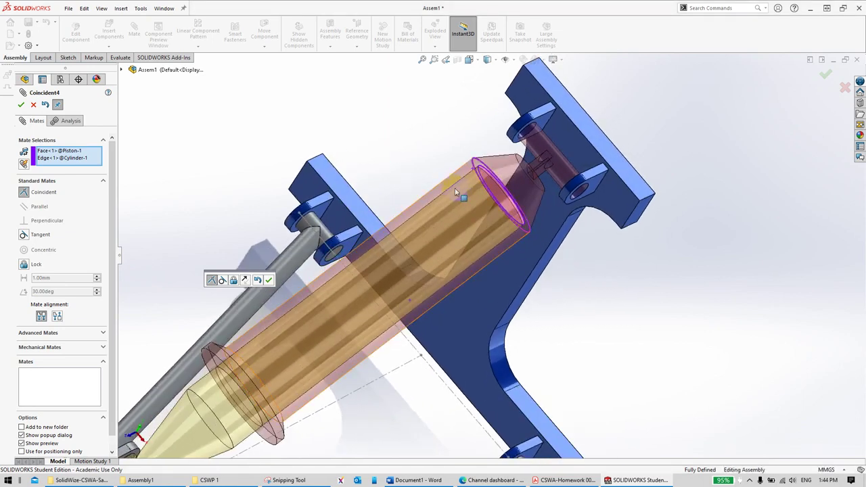
{"action": "right_click", "coordinate": [72, 161]}
{"action": "left_click", "coordinate": [103, 165]}
Step: Try a coincident mate with flipped alignment between the piston's circular end edge and the cylinder's bore edge, and leave the mate command
{"action": "scroll", "coordinate": [582, 165], "scroll_direction": "down", "scroll_amount": 4}
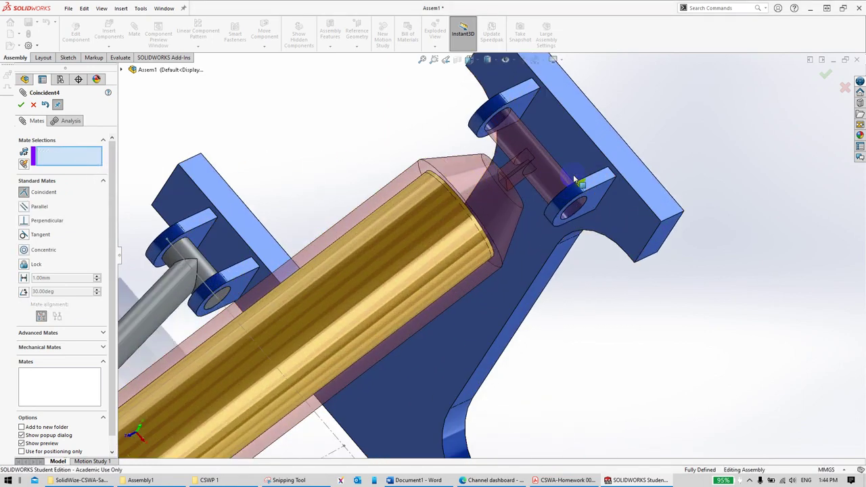
{"action": "middle_click_drag", "start_coordinate": [377, 232], "coordinate": [379, 168]}
{"action": "left_click", "coordinate": [379, 195]}
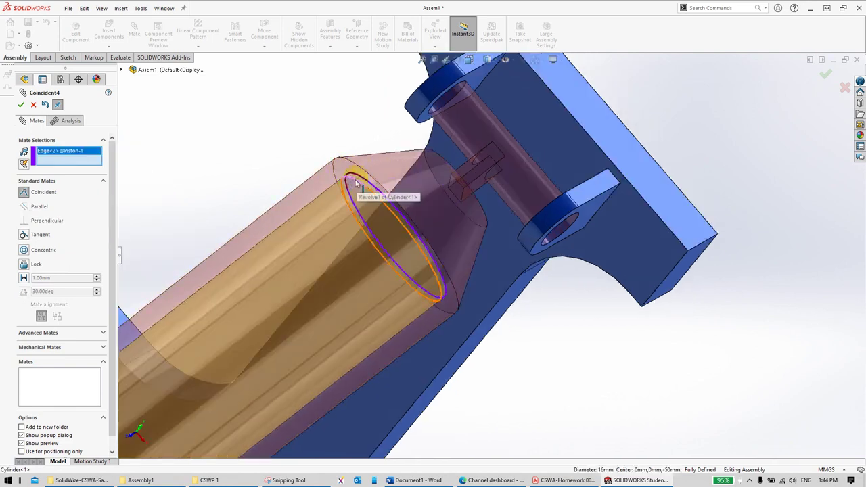
{"action": "left_click", "coordinate": [355, 182]}
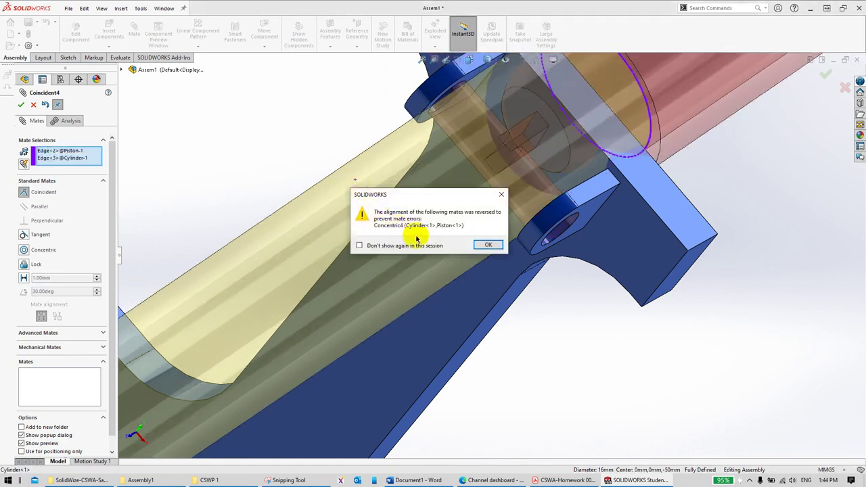
{"action": "left_click", "coordinate": [478, 246]}
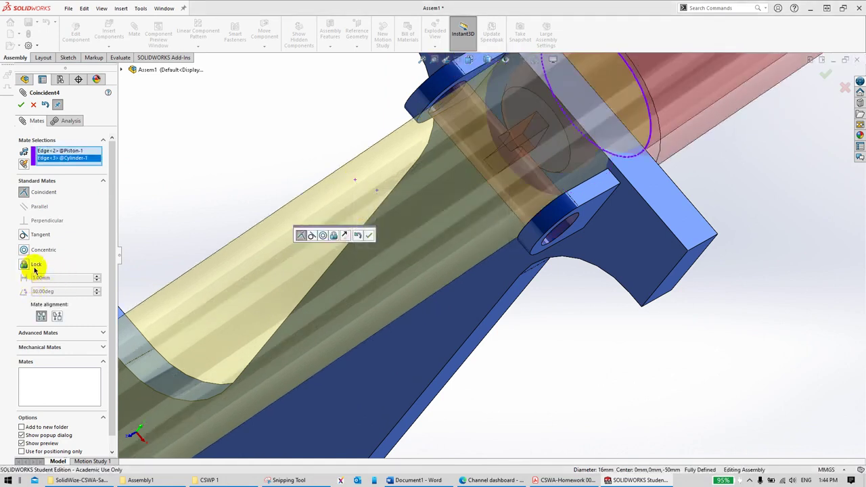
{"action": "left_click", "coordinate": [58, 317]}
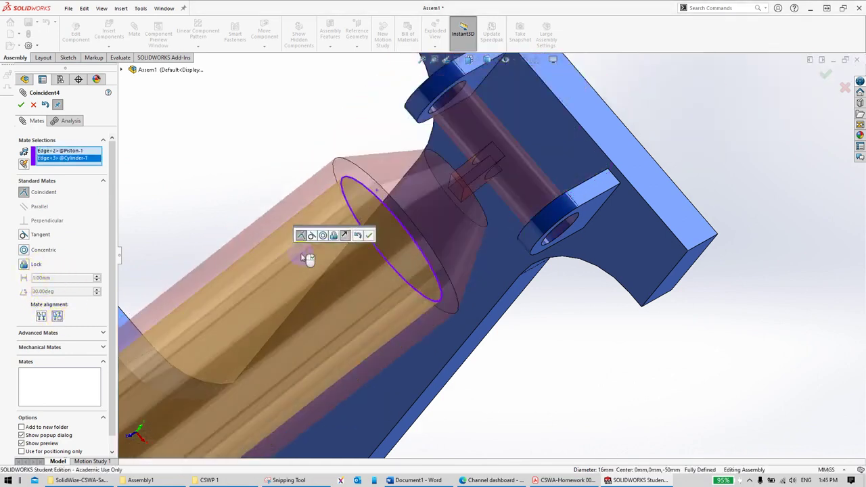
{"action": "scroll", "coordinate": [388, 237], "scroll_direction": "up", "scroll_amount": 5}
{"action": "key", "text": "Escape"}
{"action": "key", "text": "Escape"}
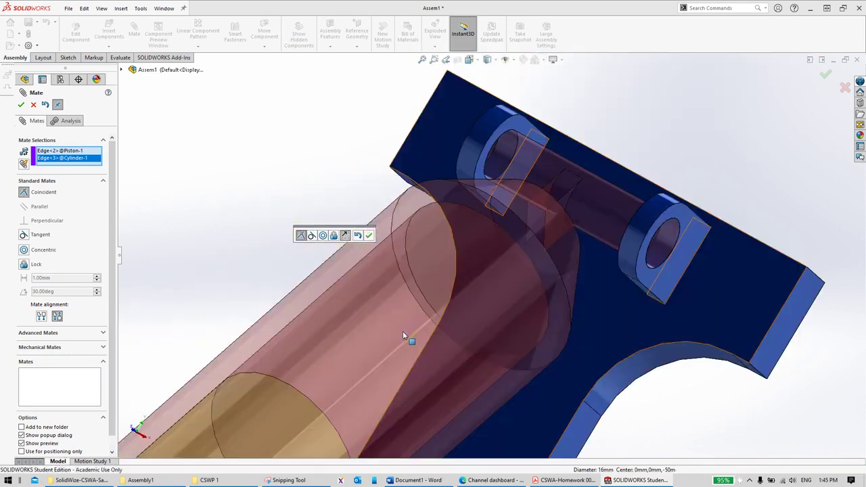
Step: Slide the piston back along the cylinder's bore to leave a gap before the closed end
{"action": "scroll", "coordinate": [477, 310], "scroll_direction": "up", "scroll_amount": 10}
{"action": "left_click_drag", "start_coordinate": [431, 308], "coordinate": [379, 337]}
{"action": "scroll", "coordinate": [495, 299], "scroll_direction": "down", "scroll_amount": 10}
{"action": "middle_click_drag", "start_coordinate": [506, 216], "coordinate": [561, 195]}
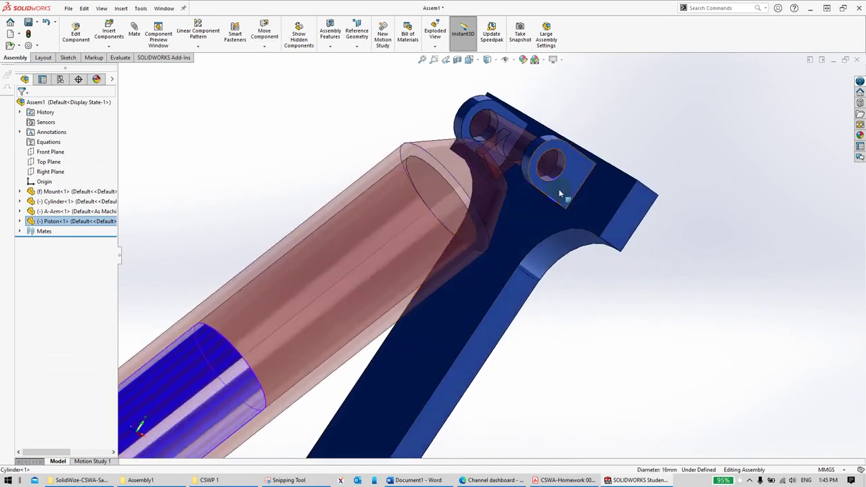
{"action": "right_click", "coordinate": [415, 150]}
{"action": "left_click", "coordinate": [367, 116]}
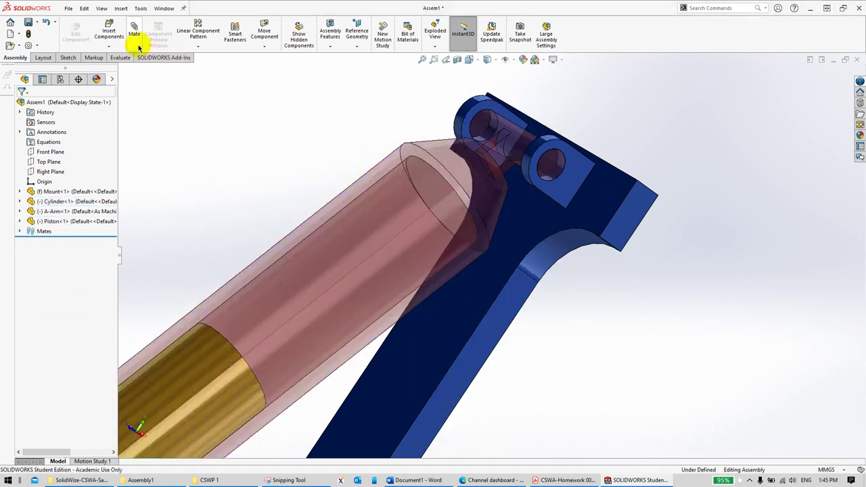
Step: Start a mate and select the flat end face inside the cylinder's bore and the piston's outer cylindrical face
{"action": "left_click", "coordinate": [142, 39]}
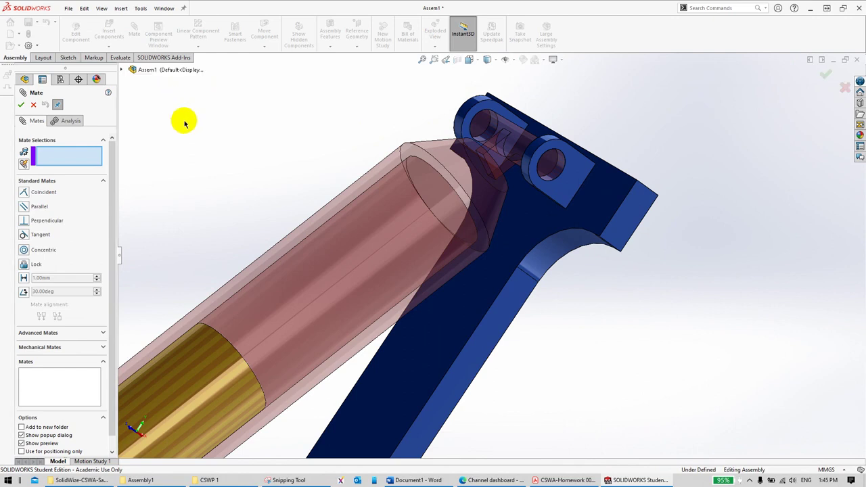
{"action": "right_click", "coordinate": [431, 170]}
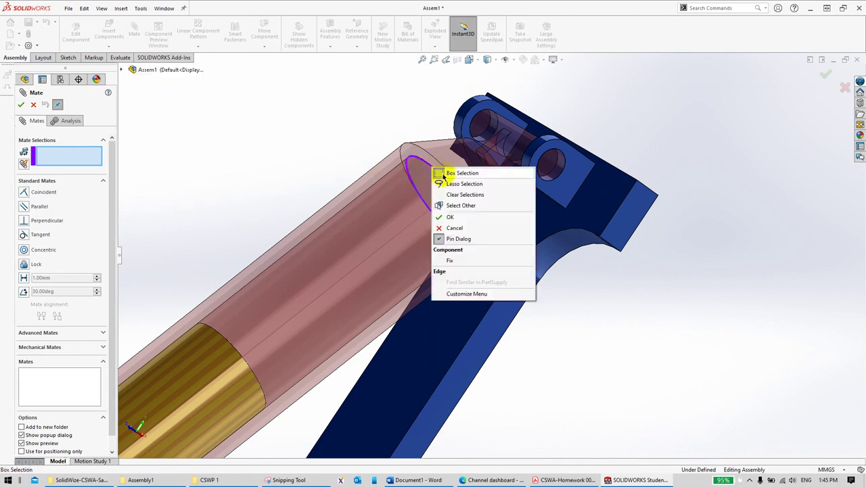
{"action": "left_click", "coordinate": [445, 205]}
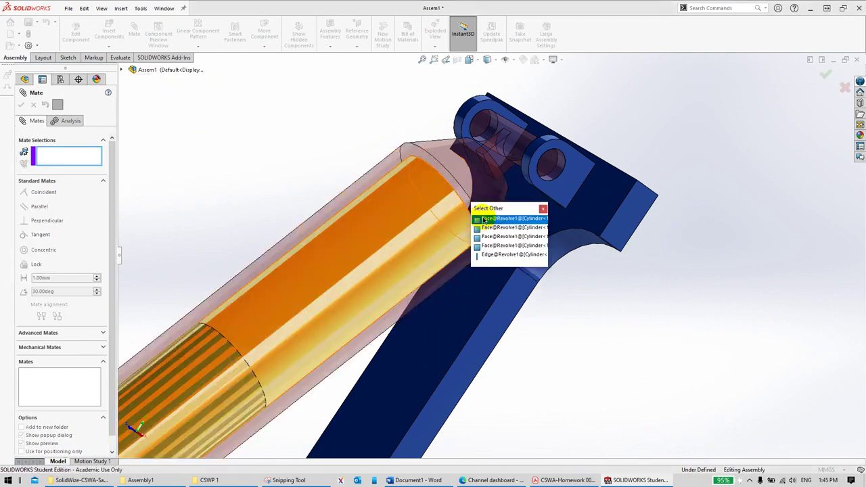
{"action": "left_click", "coordinate": [493, 232]}
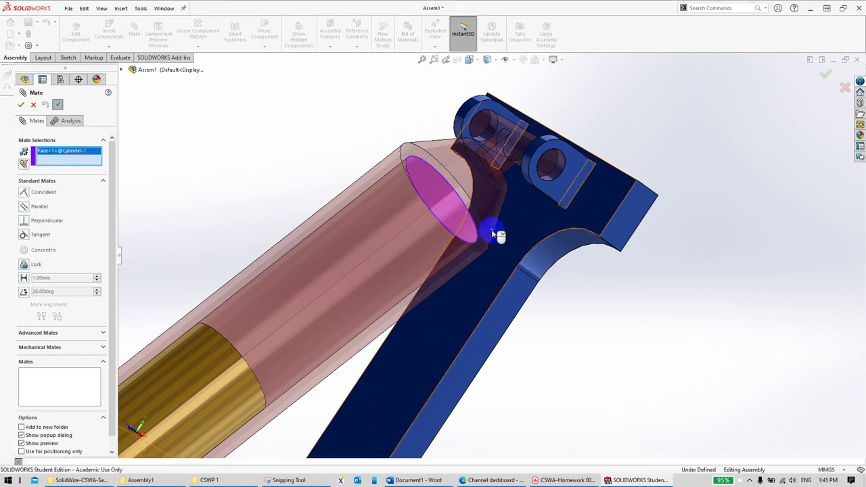
{"action": "middle_click_drag", "start_coordinate": [489, 224], "coordinate": [304, 323]}
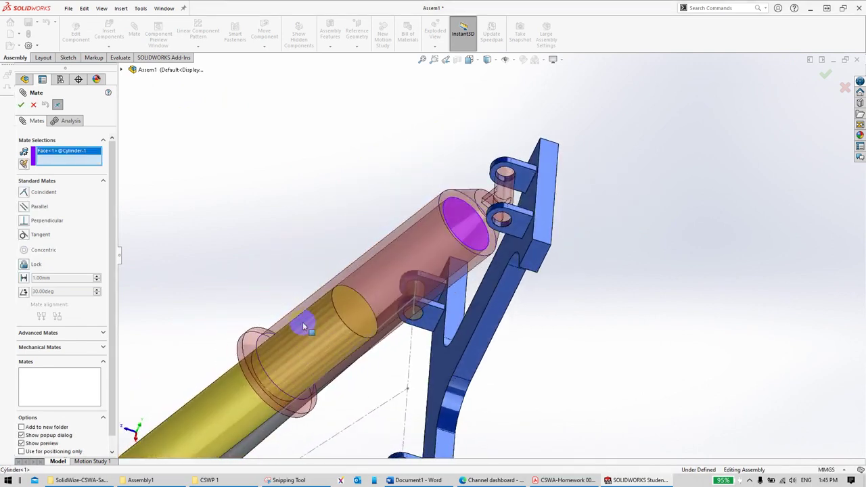
{"action": "scroll", "coordinate": [357, 306], "scroll_direction": "down", "scroll_amount": 4}
{"action": "right_click", "coordinate": [358, 289]}
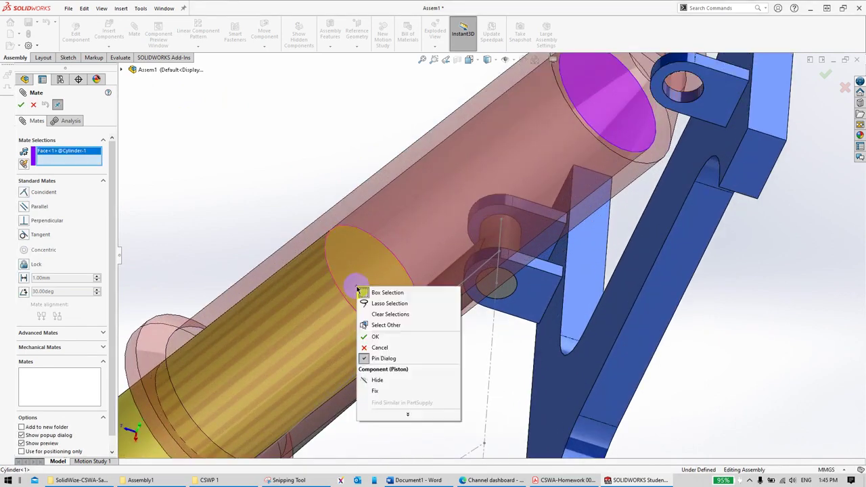
{"action": "left_click", "coordinate": [391, 324]}
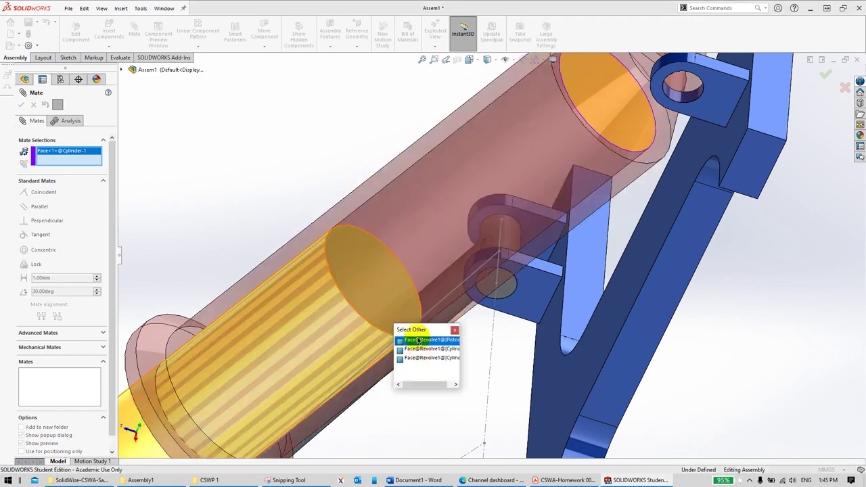
{"action": "left_click", "coordinate": [421, 339]}
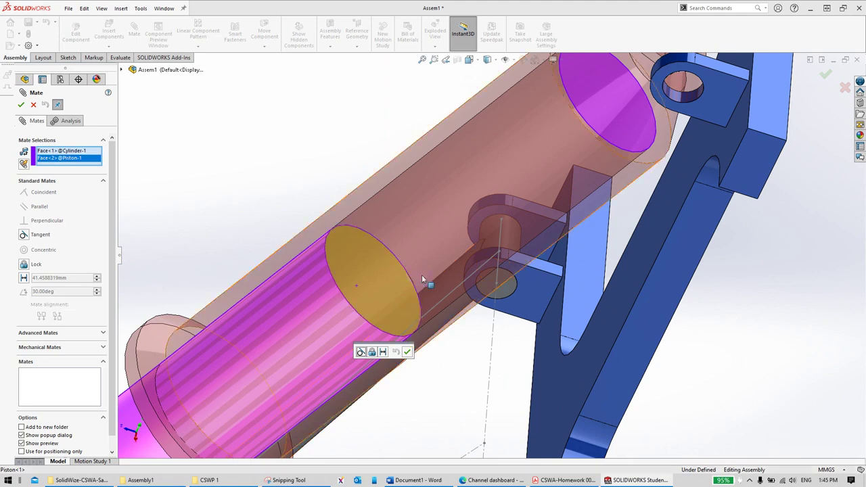
Step: Try a 20 mm distance mate between the selected cylinder and piston faces, checking dimension A in the homework PDF
{"action": "scroll", "coordinate": [422, 274], "scroll_direction": "up", "scroll_amount": 3}
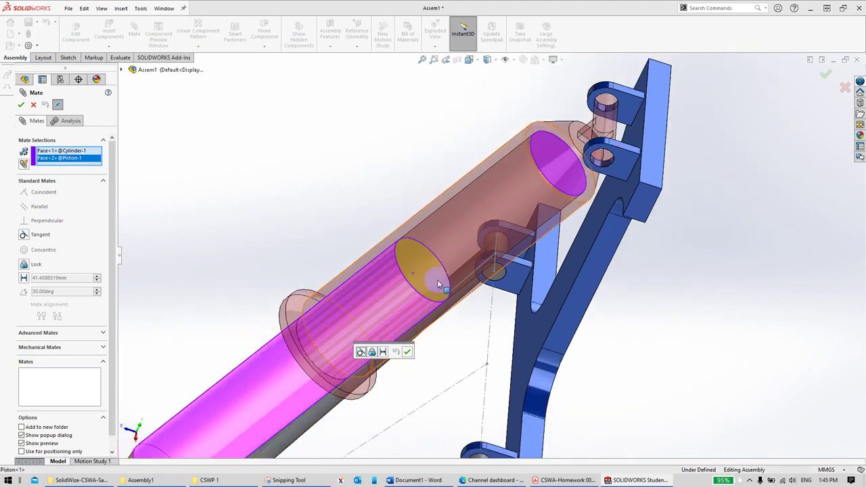
{"action": "left_click", "coordinate": [383, 351]}
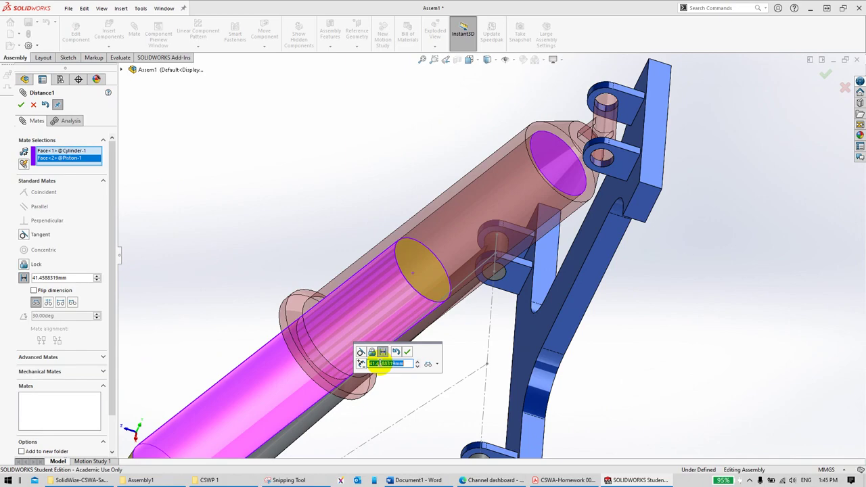
{"action": "key", "text": "alt+Tab"}
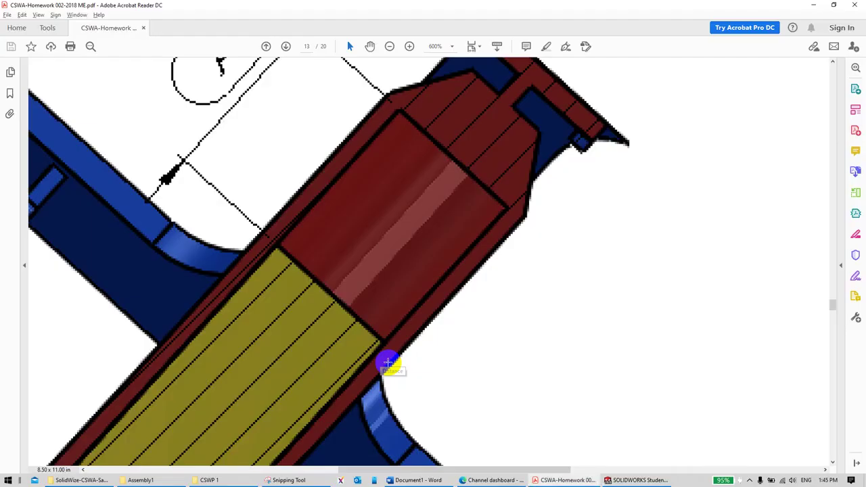
{"action": "scroll", "coordinate": [387, 359], "scroll_direction": "down", "scroll_amount": 3, "text": "ctrl"}
{"action": "key", "text": "alt+Tab"}
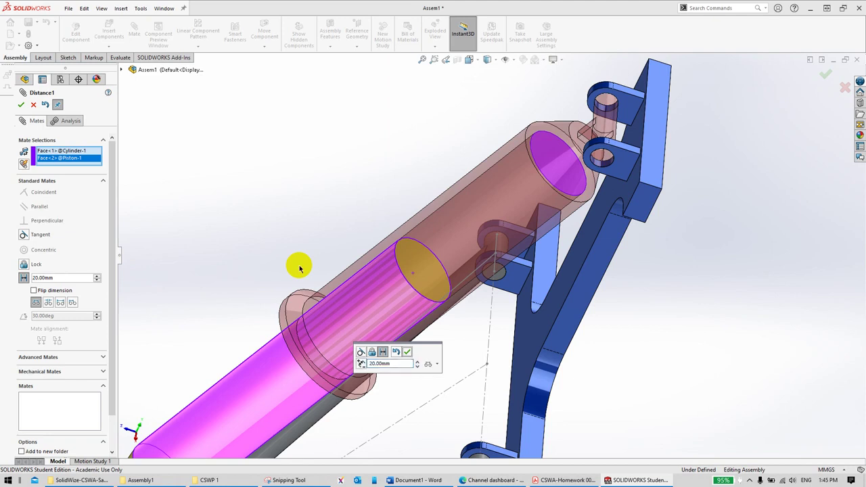
{"action": "left_click", "coordinate": [406, 351]}
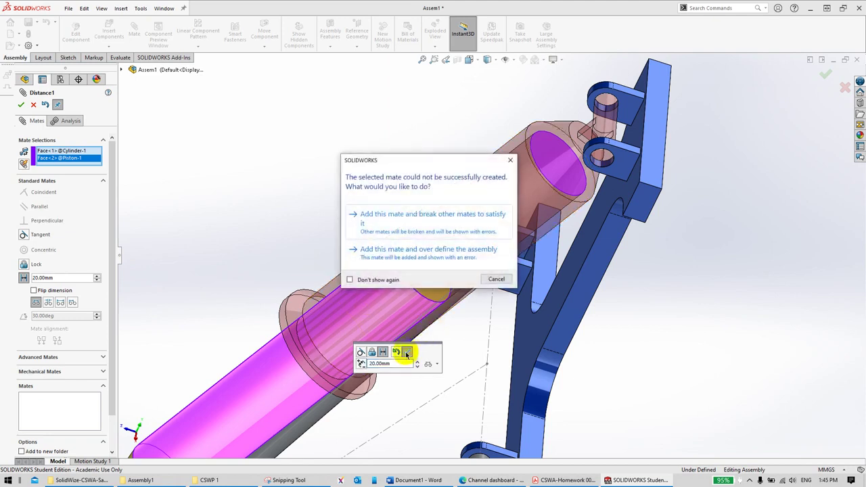
{"action": "left_click", "coordinate": [495, 279]}
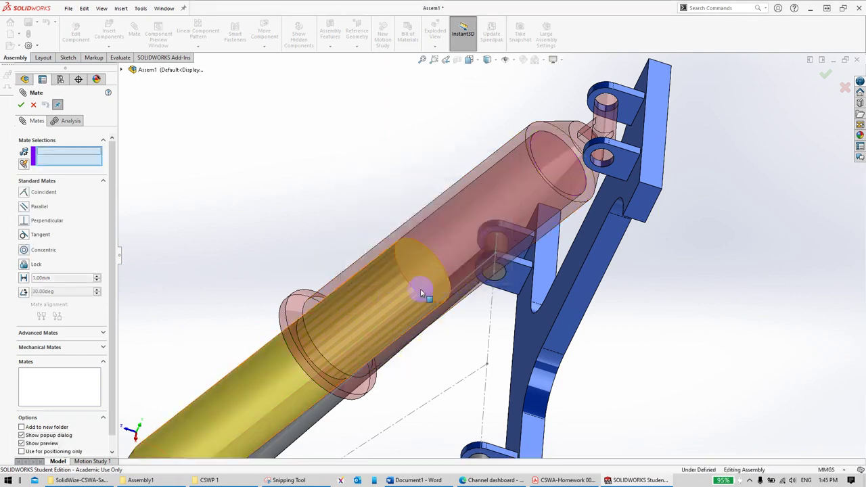
Step: Select the piston's flat end face and the flat closed-end face inside the cylinder's bore as the mate references
{"action": "middle_click_drag", "start_coordinate": [473, 218], "coordinate": [446, 248]}
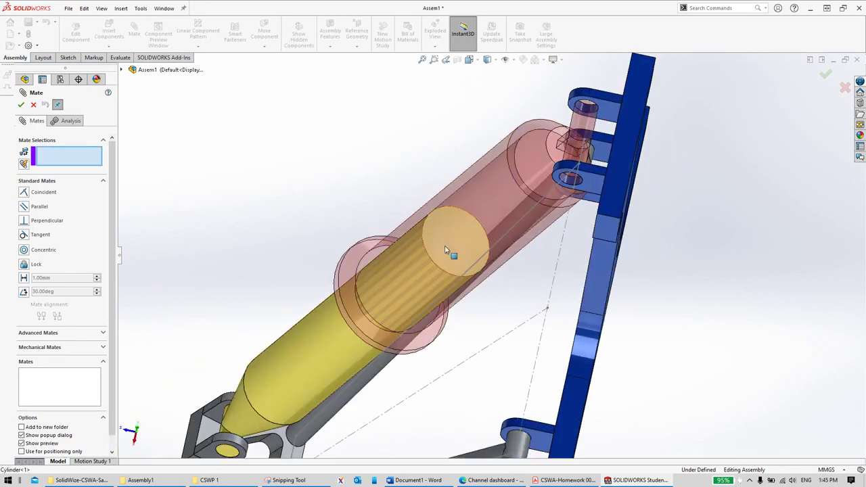
{"action": "left_click", "coordinate": [444, 245]}
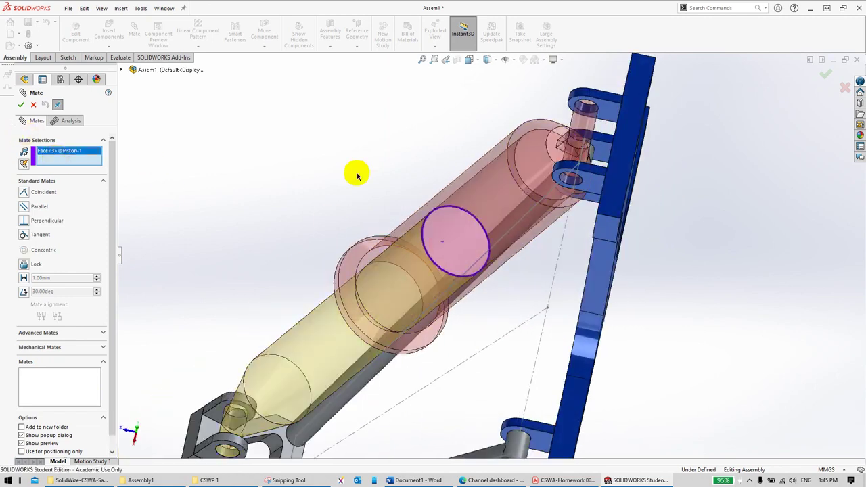
{"action": "mouse_move", "coordinate": [483, 142]}
{"action": "middle_mouse_down"}
{"action": "mouse_move", "coordinate": [525, 139]}
{"action": "mouse_move", "coordinate": [435, 145]}
{"action": "middle_mouse_up"}
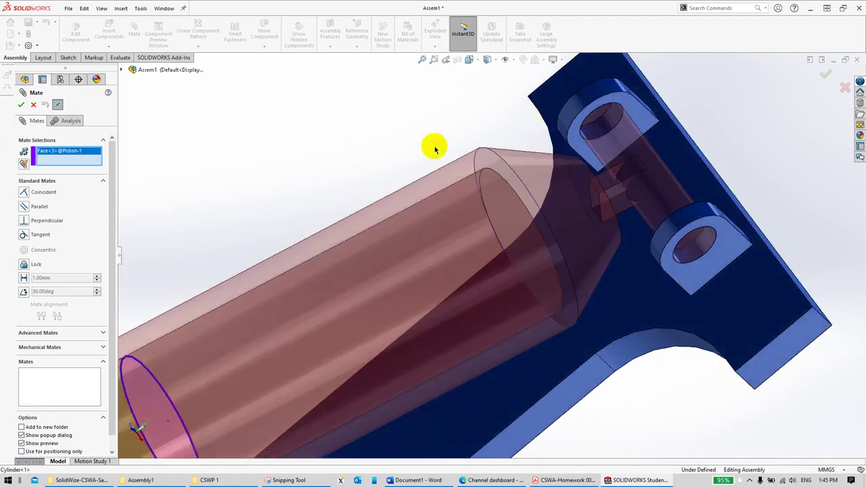
{"action": "right_click", "coordinate": [412, 135]}
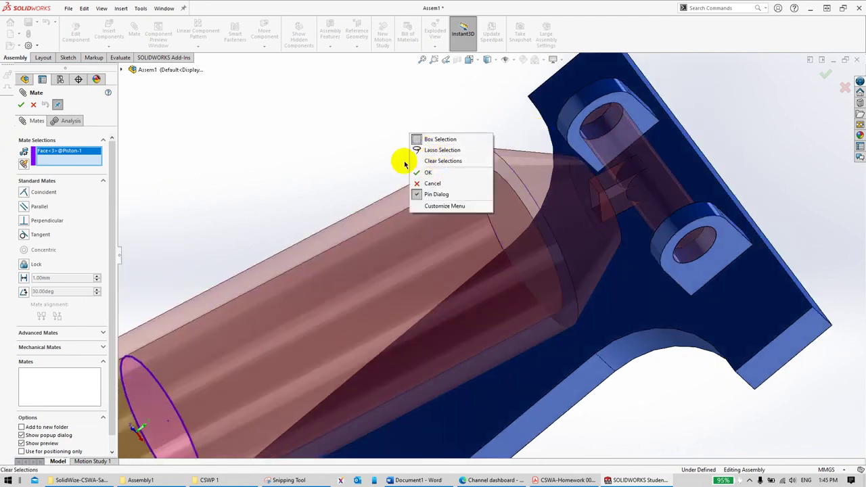
{"action": "left_click", "coordinate": [369, 156]}
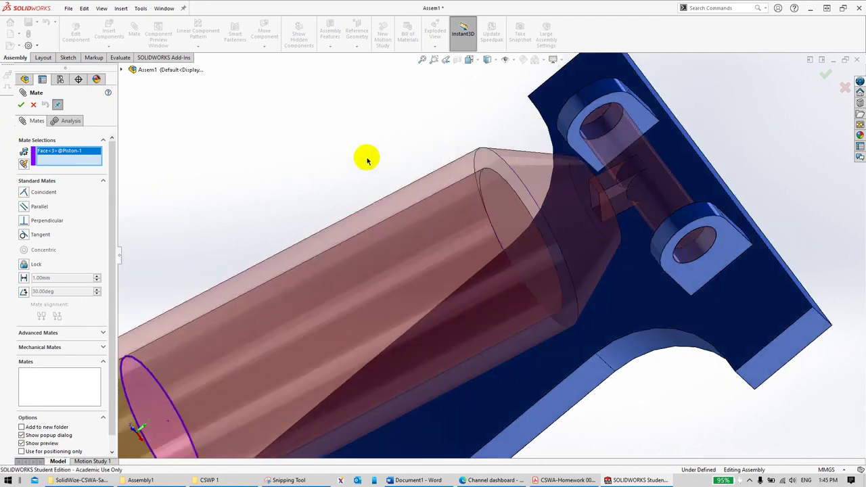
{"action": "right_click", "coordinate": [512, 194]}
{"action": "left_click", "coordinate": [547, 224]}
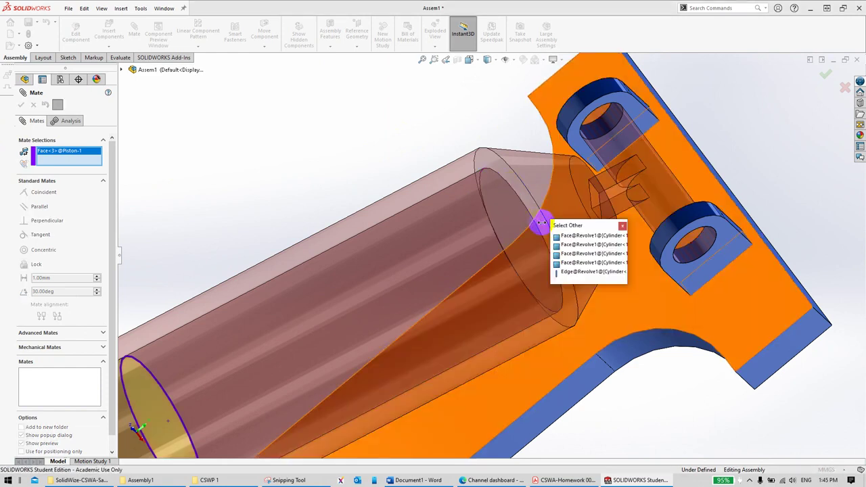
{"action": "left_click", "coordinate": [573, 246]}
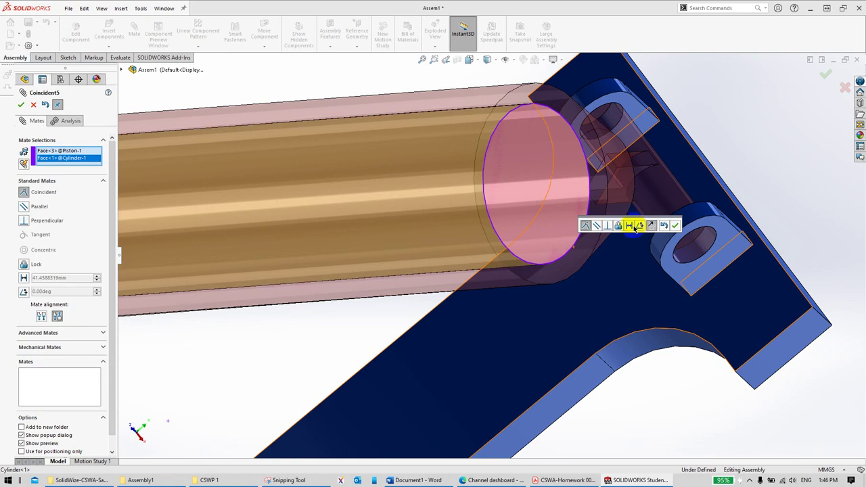
Step: Apply a 20 mm distance mate between the two selected faces and leave the mate command
{"action": "left_click", "coordinate": [630, 226]}
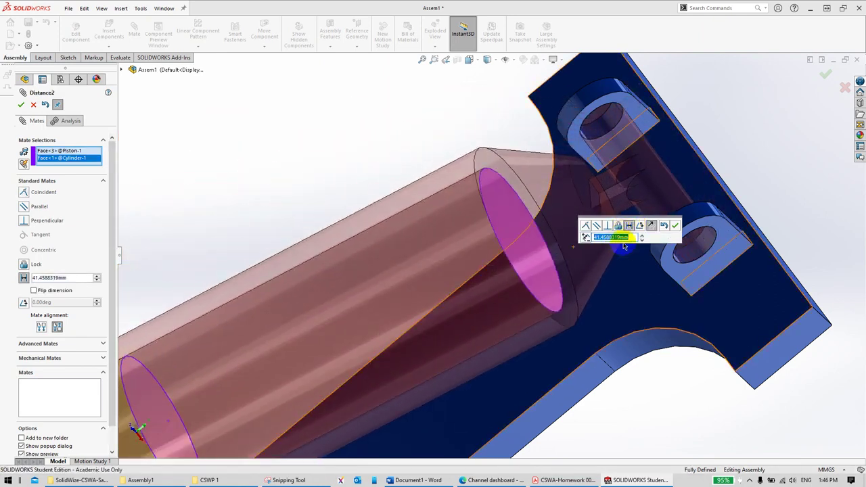
{"action": "key", "text": "Return"}
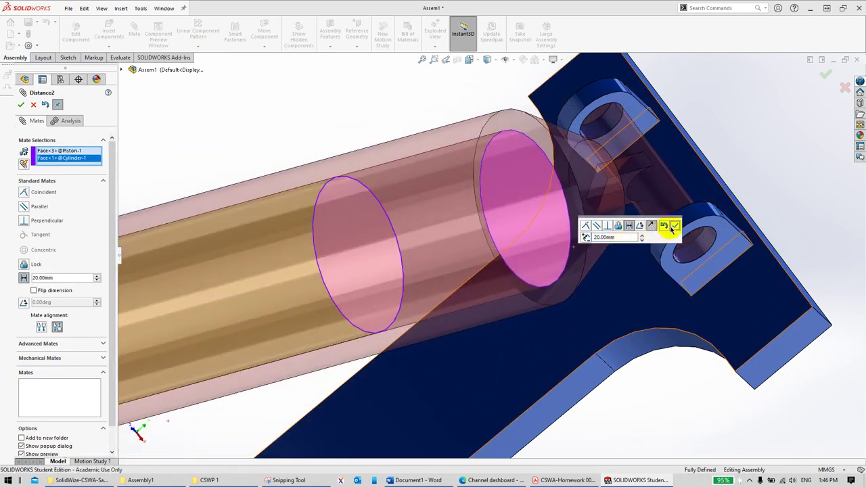
{"action": "left_click", "coordinate": [673, 228]}
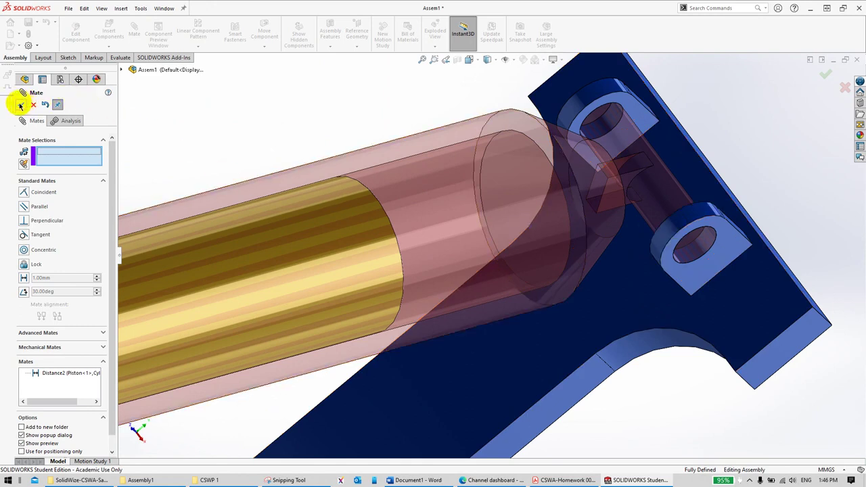
{"action": "left_click", "coordinate": [20, 105]}
Step: Turn off the cylinder's transparency so it displays as a solid part
{"action": "scroll", "coordinate": [285, 127], "scroll_direction": "up", "scroll_amount": 8}
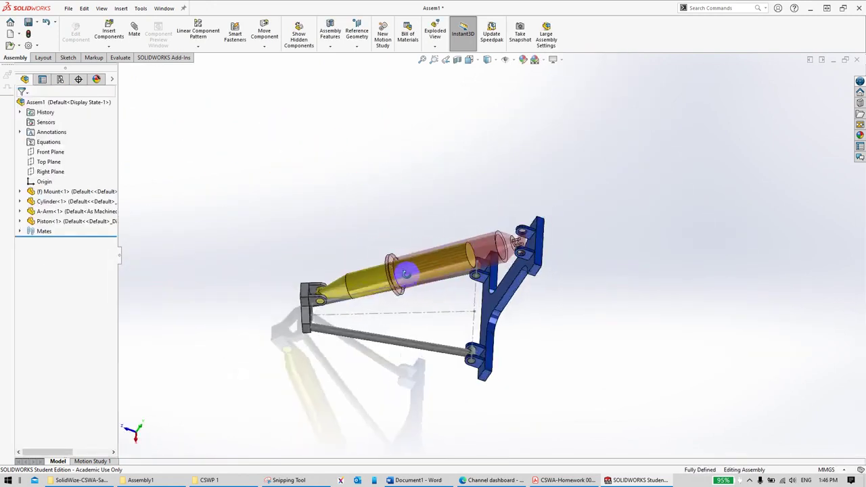
{"action": "middle_click_drag", "start_coordinate": [406, 274], "coordinate": [449, 209]}
{"action": "left_click", "coordinate": [448, 218]}
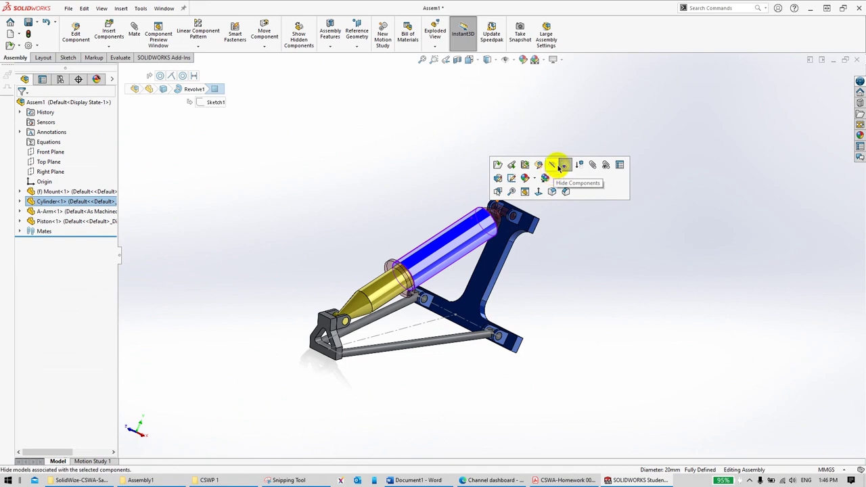
{"action": "right_click_drag", "start_coordinate": [603, 240], "coordinate": [611, 210]}
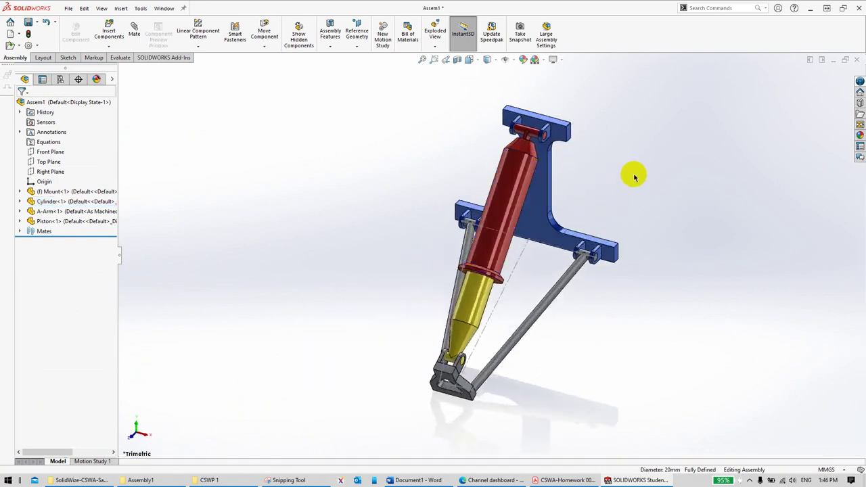
Step: Check how length X is defined in the homework PDF and orient the assembly to the matching side view
{"action": "key", "text": "alt+Tab"}
{"action": "scroll", "coordinate": [521, 261], "scroll_direction": "down", "scroll_amount": 5}
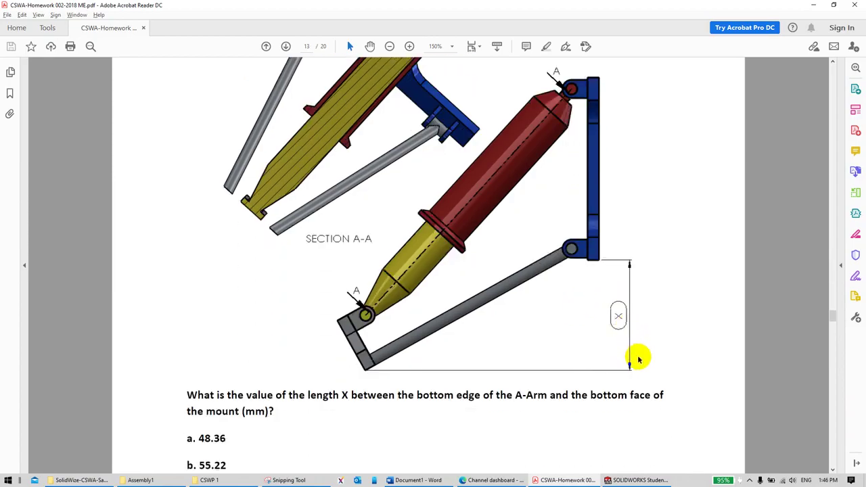
{"action": "key", "text": "alt+Tab"}
{"action": "right_click_drag", "start_coordinate": [641, 325], "coordinate": [675, 277]}
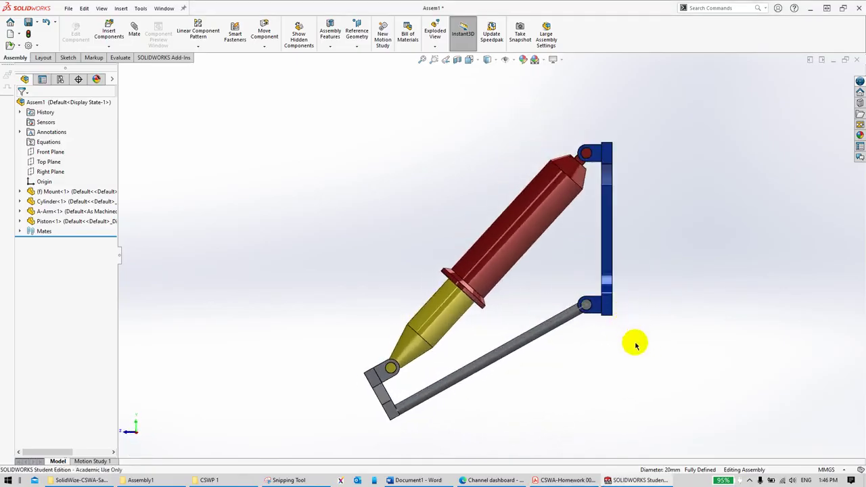
{"action": "scroll", "coordinate": [632, 354], "scroll_direction": "down", "scroll_amount": 2}
{"action": "scroll", "coordinate": [642, 326], "scroll_direction": "up", "scroll_amount": 2}
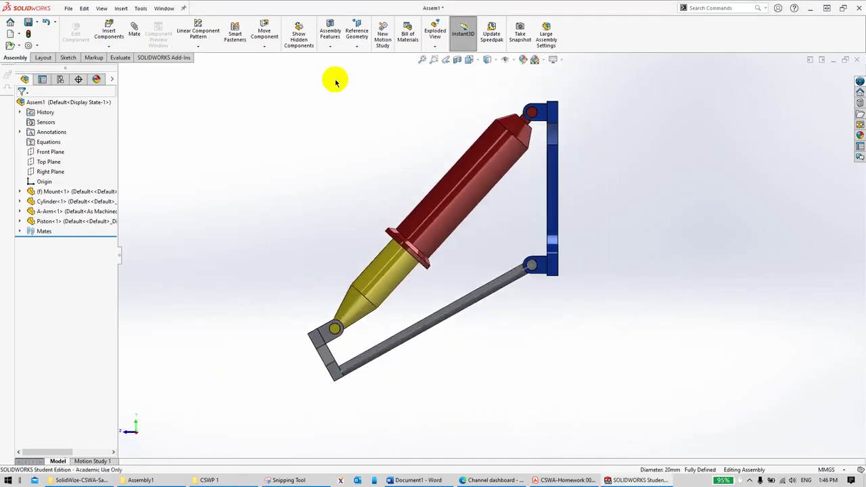
Step: Measure from the A-Arm's lowest corner vertex to the mount's bottom corner vertex and arrange the callouts for reading
{"action": "left_click", "coordinate": [120, 58]}
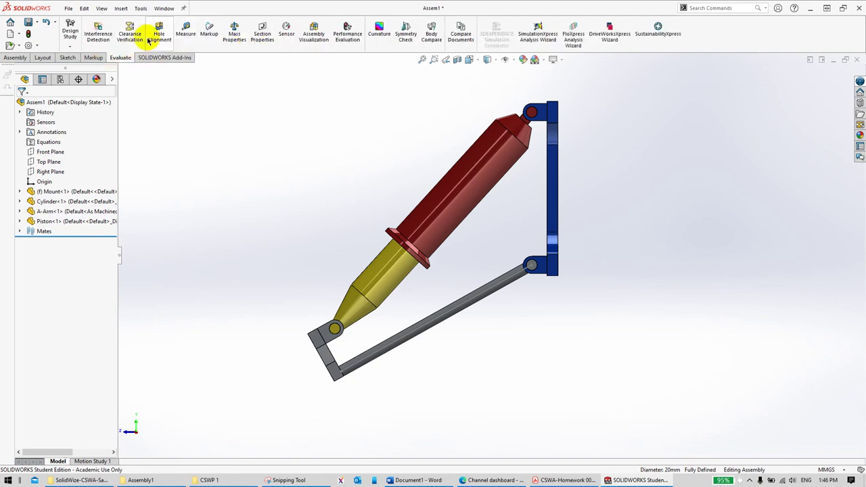
{"action": "left_click", "coordinate": [187, 31]}
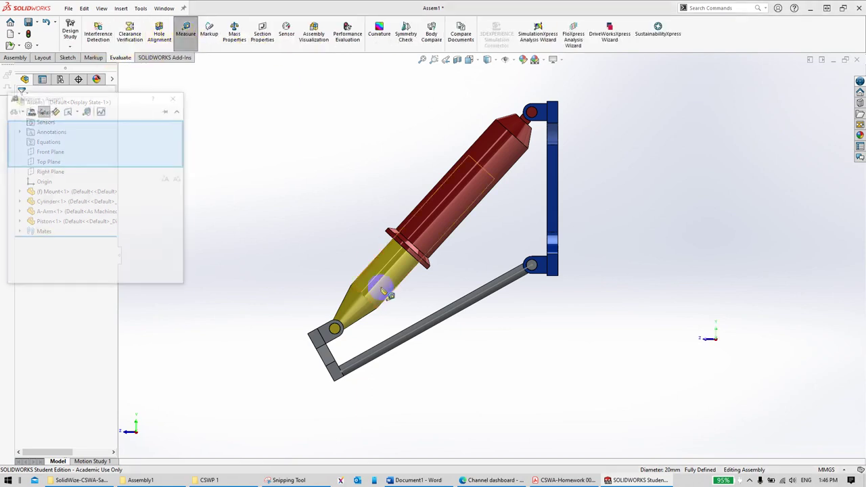
{"action": "left_click", "coordinate": [335, 381]}
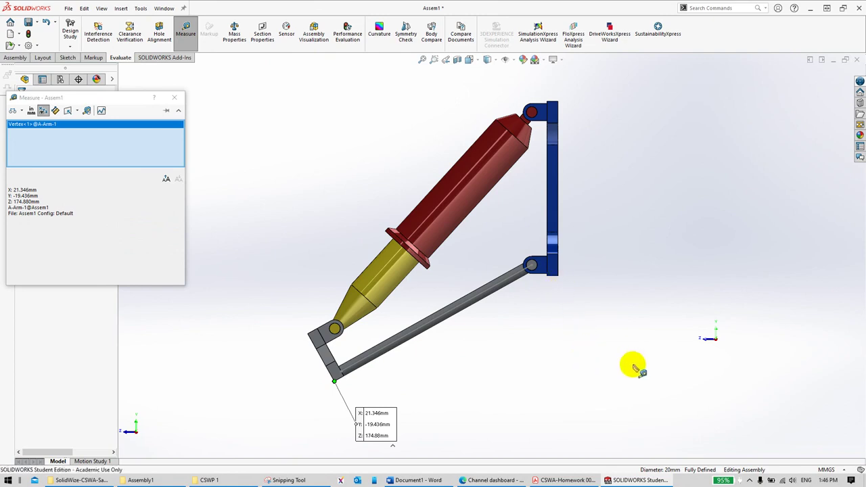
{"action": "left_click", "coordinate": [557, 277]}
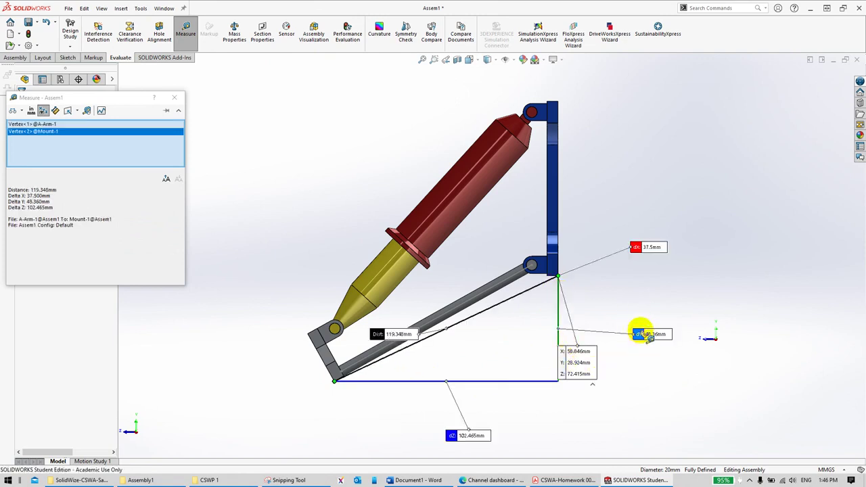
{"action": "left_click_drag", "start_coordinate": [596, 364], "coordinate": [648, 348]}
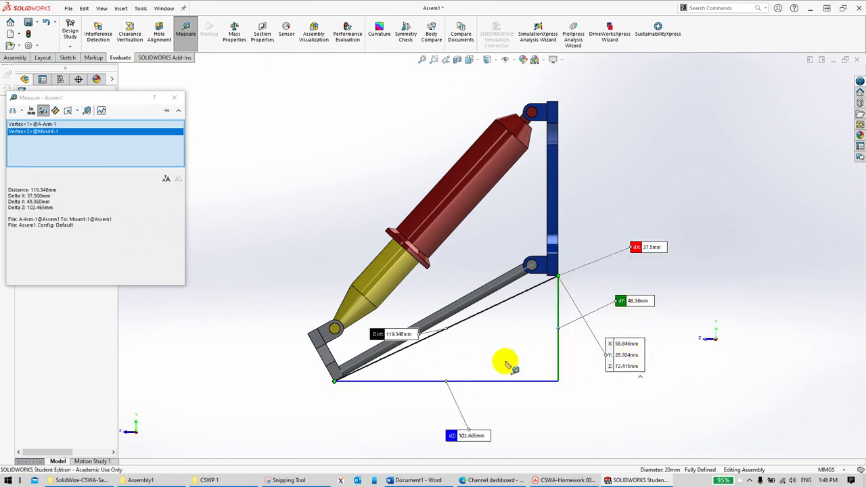
{"action": "scroll", "coordinate": [508, 360], "scroll_direction": "down", "scroll_amount": 2}
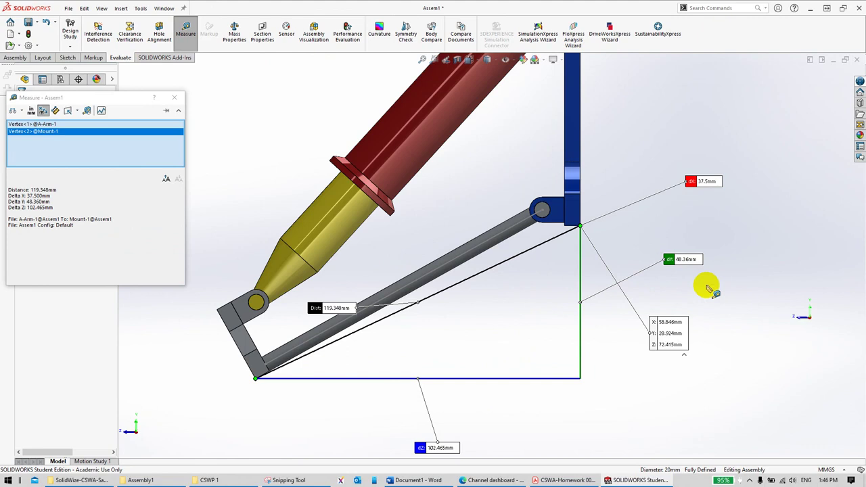
Step: Compare the measured length X with the answer options in the homework PDF, and read Question 11 on updating distance mate A
{"action": "key", "text": "alt+Tab"}
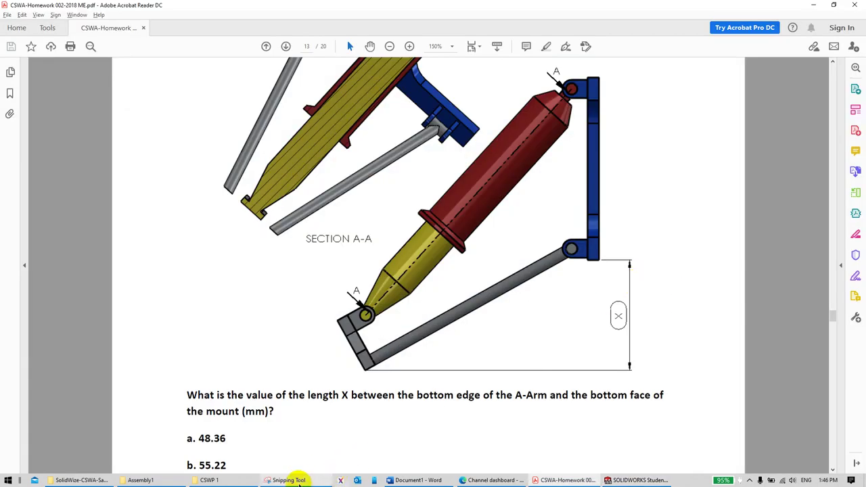
{"action": "scroll", "coordinate": [305, 428], "scroll_direction": "down", "scroll_amount": 3}
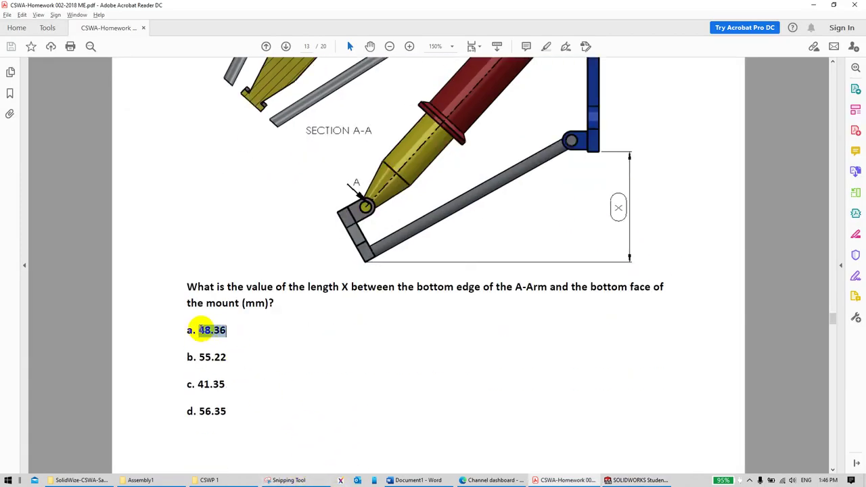
{"action": "scroll", "coordinate": [386, 241], "scroll_direction": "down", "scroll_amount": 5}
{"action": "scroll", "coordinate": [406, 251], "scroll_direction": "down", "scroll_amount": 3, "text": "ctrl"}
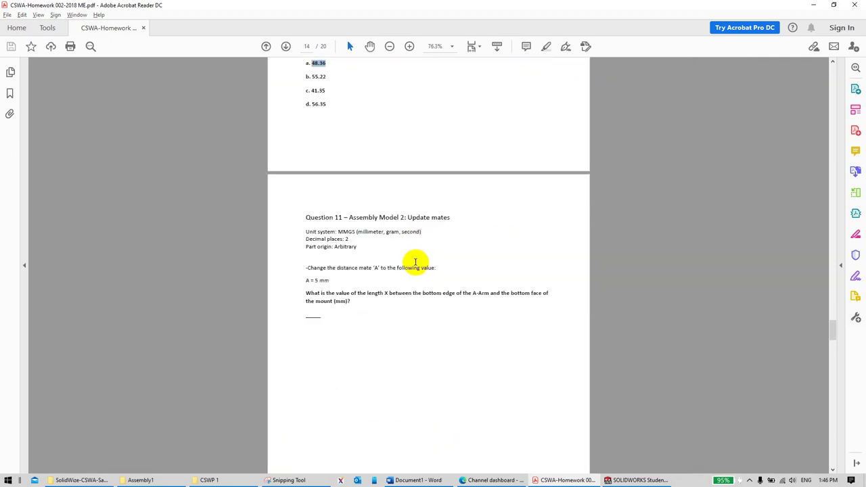
{"action": "scroll", "coordinate": [414, 262], "scroll_direction": "up", "scroll_amount": 3, "text": "ctrl"}
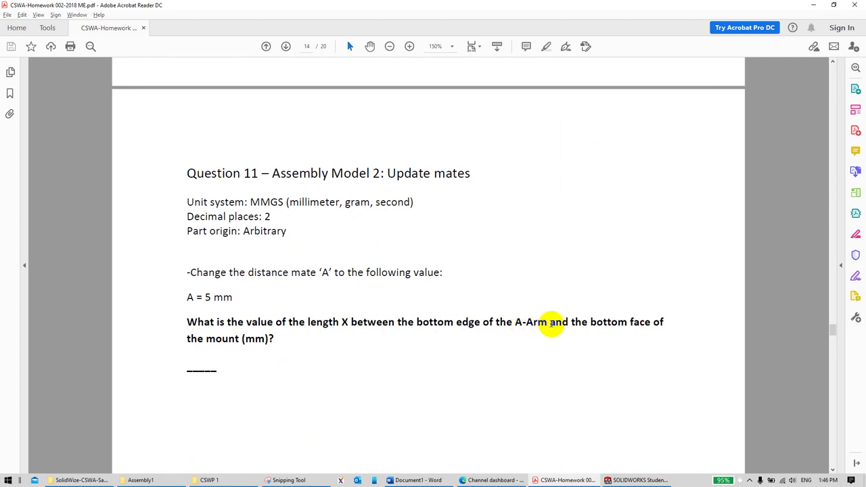
{"action": "left_click_drag", "start_coordinate": [244, 299], "coordinate": [182, 296]}
Step: Back in SOLIDWORKS, close the measurement and change the distance mate between the piston and cylinder to 5 mm
{"action": "key", "text": "alt+Tab"}
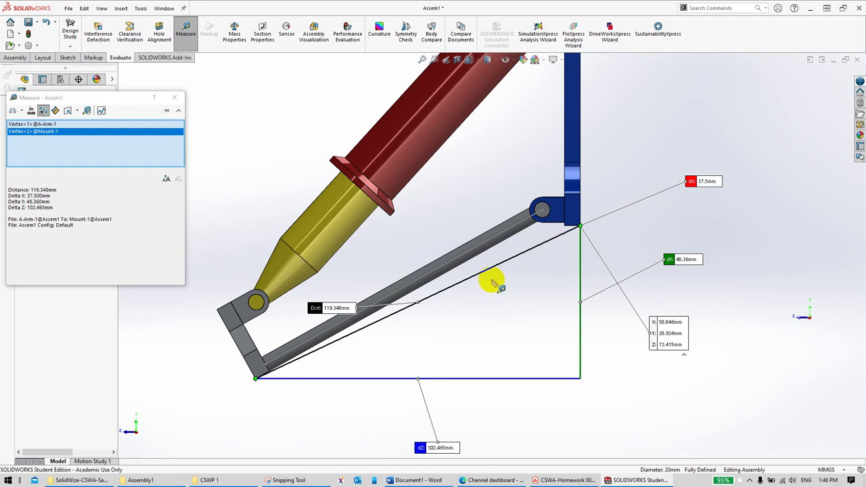
{"action": "key", "text": "Escape"}
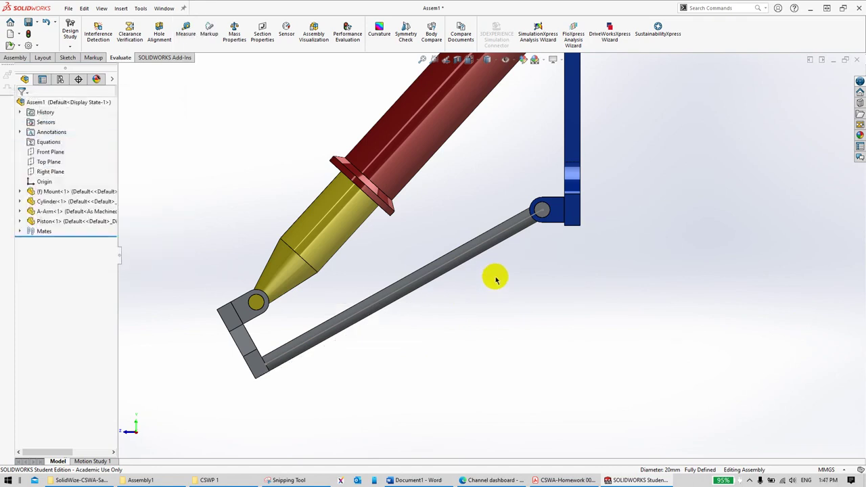
{"action": "left_click", "coordinate": [19, 232]}
{"action": "left_click", "coordinate": [59, 311]}
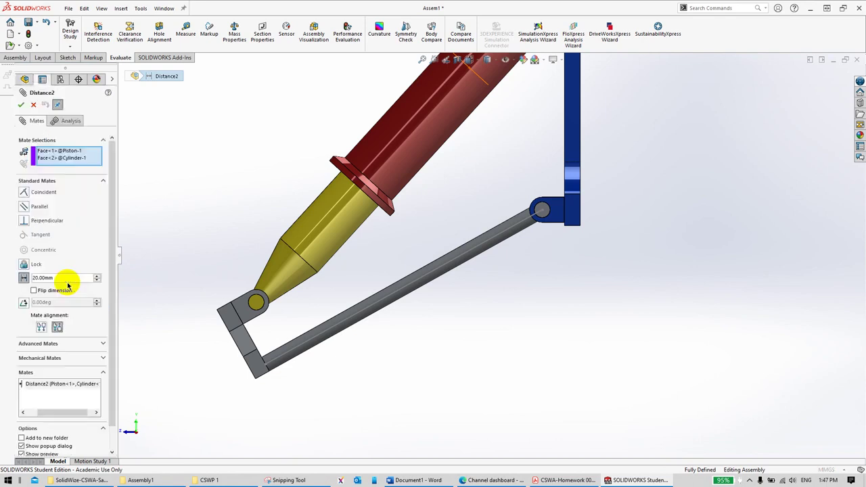
{"action": "left_click_drag", "start_coordinate": [67, 280], "coordinate": [28, 278]}
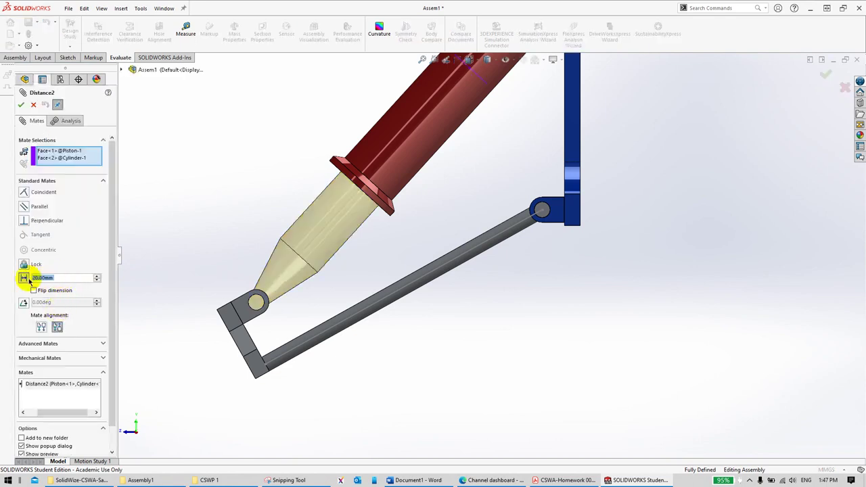
{"action": "type", "text": "5"}
{"action": "key", "text": "Return"}
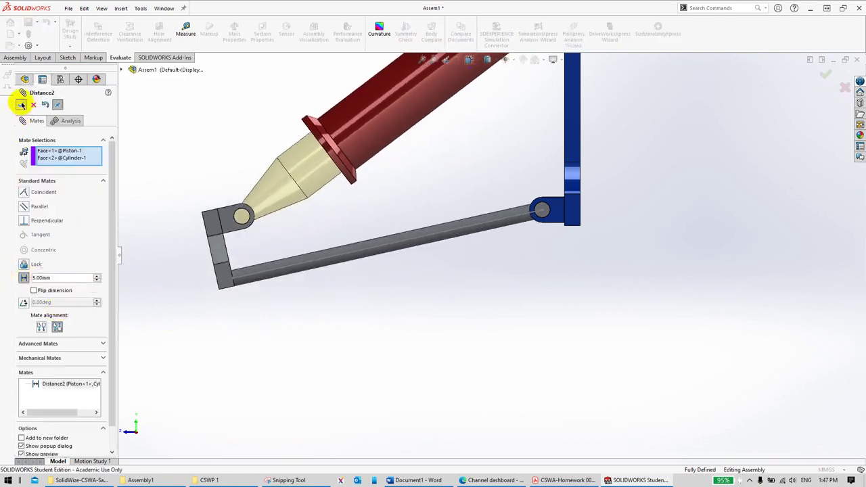
{"action": "left_click", "coordinate": [21, 105]}
Step: Measure from the mount's bottom outer corner vertex to the A-Arm's lowest corner vertex to obtain length X
{"action": "right_click_drag", "start_coordinate": [523, 300], "coordinate": [549, 262]}
{"action": "middle_click_drag", "start_coordinate": [550, 262], "coordinate": [675, 238]}
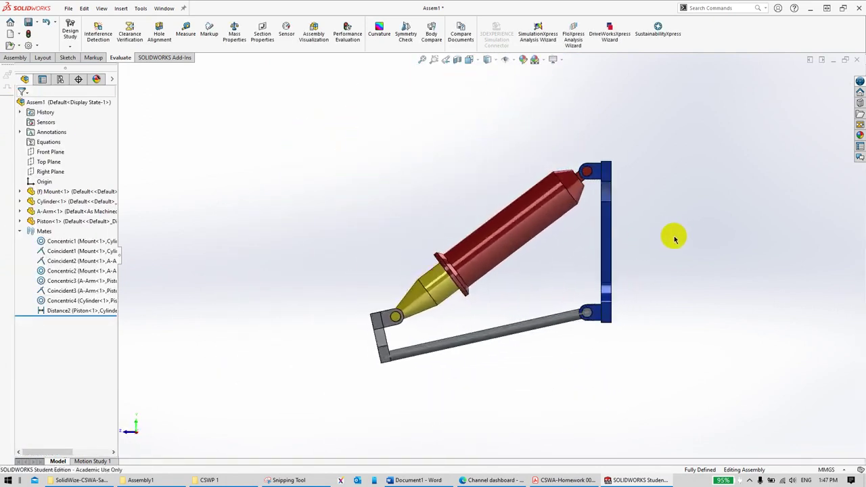
{"action": "left_click", "coordinate": [284, 181]}
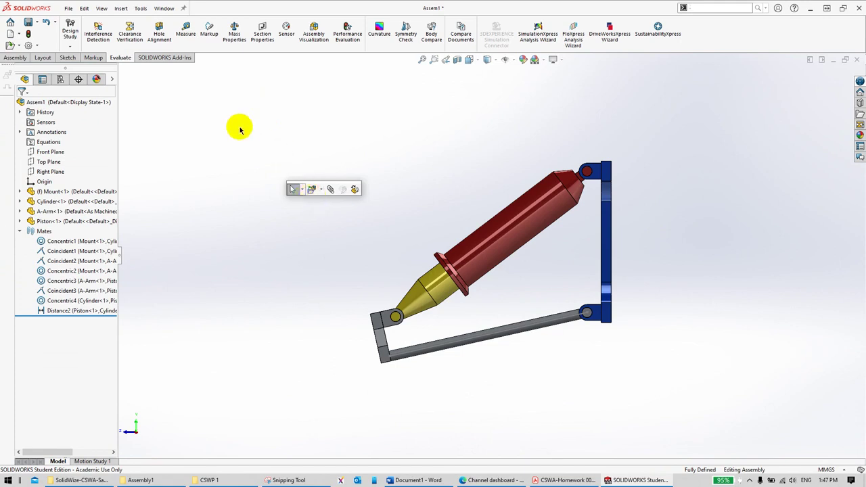
{"action": "left_click", "coordinate": [190, 36]}
{"action": "scroll", "coordinate": [663, 301], "scroll_direction": "down", "scroll_amount": 5}
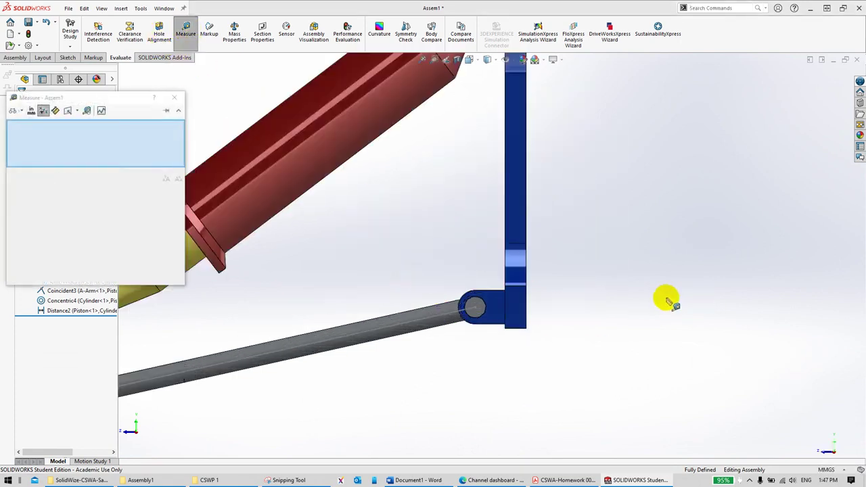
{"action": "left_click", "coordinate": [526, 329]}
{"action": "scroll", "coordinate": [270, 353], "scroll_direction": "up", "scroll_amount": 3}
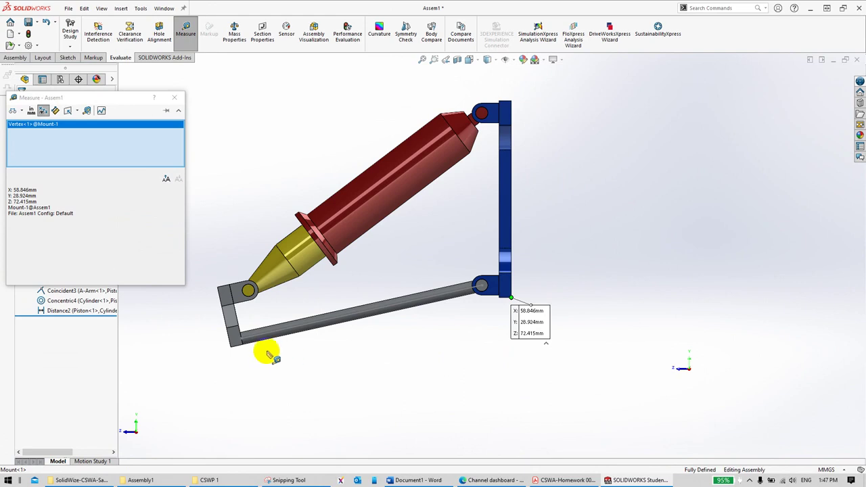
{"action": "left_click", "coordinate": [232, 347]}
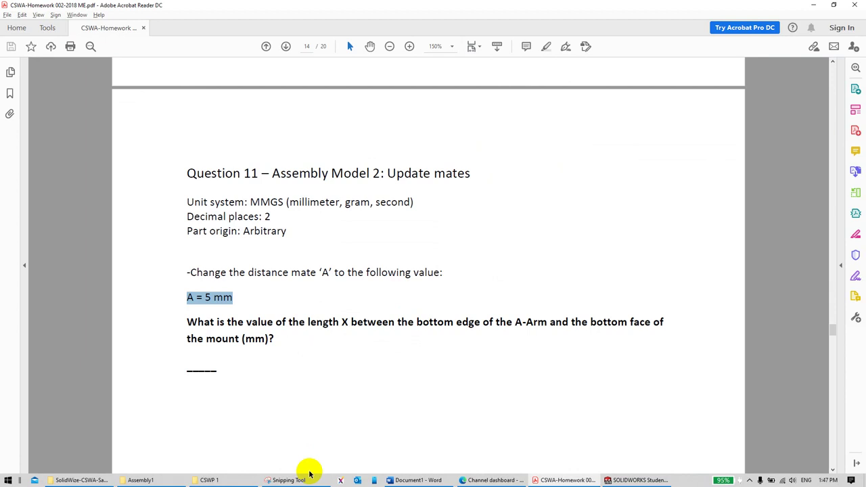
Step: Switch to the solutions snip in Snipping Tool and draw a check mark beside answer 11
{"action": "left_click", "coordinate": [301, 478]}
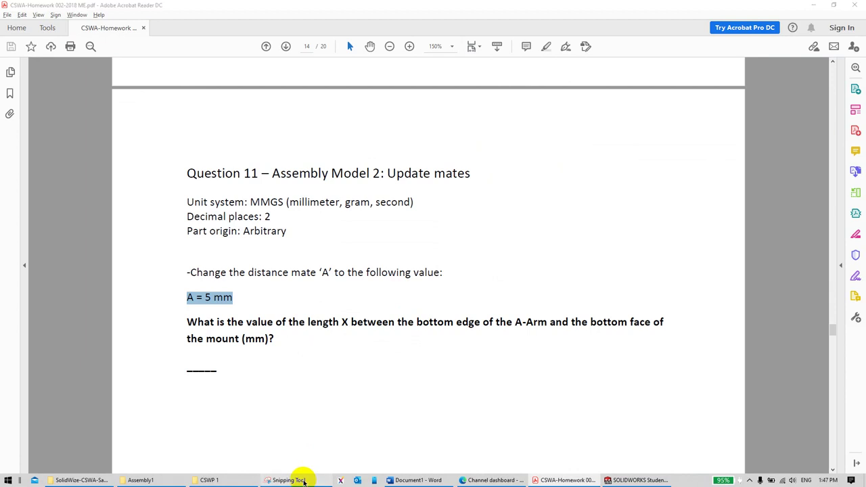
{"action": "left_click_drag", "start_coordinate": [267, 374], "coordinate": [302, 320]}
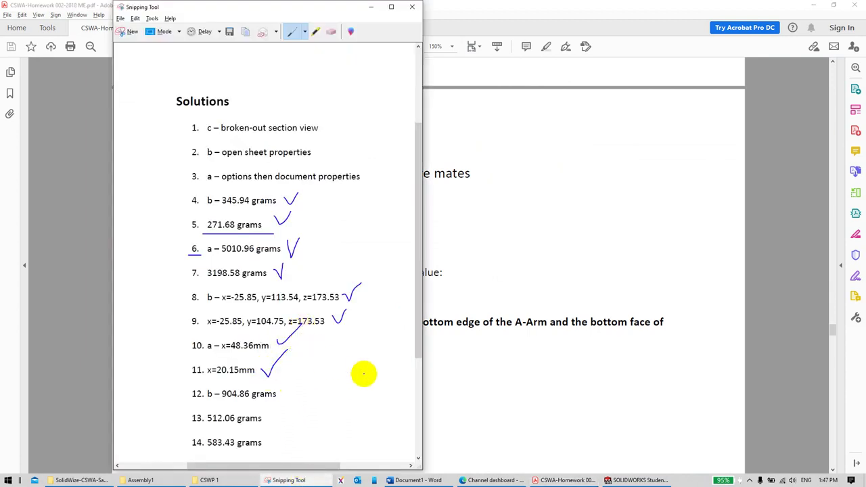
{"action": "left_click", "coordinate": [605, 221]}
{"action": "scroll", "coordinate": [575, 260], "scroll_direction": "down", "scroll_amount": 2, "text": "ctrl"}
{"action": "key", "text": "alt+Tab"}
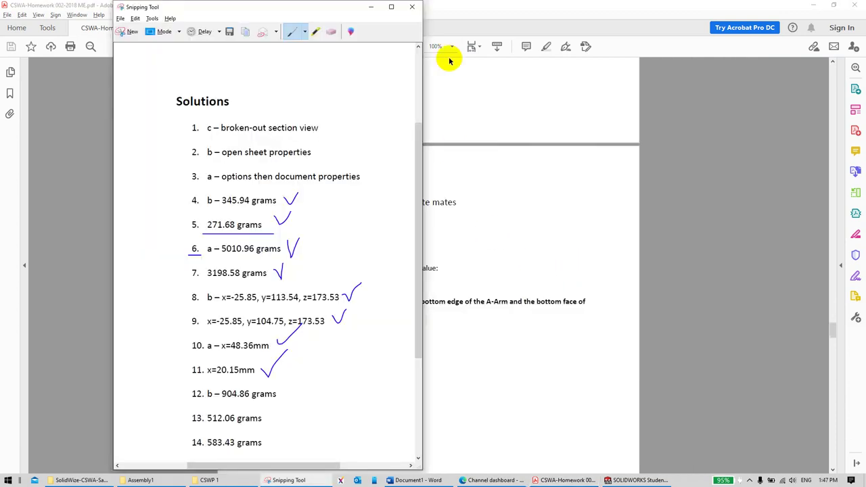
Step: Minimize the homework PDF and the solutions snip, and close the measurement in SOLIDWORKS
{"action": "left_click", "coordinate": [410, 7]}
{"action": "left_click", "coordinate": [336, 245]}
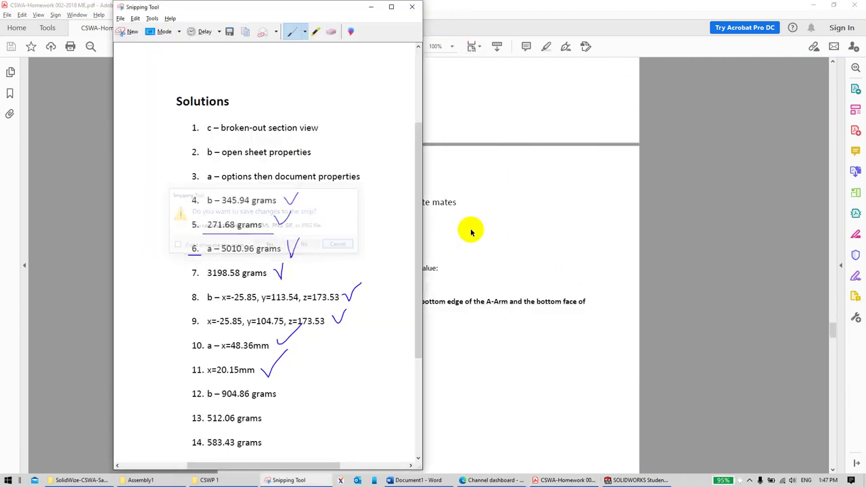
{"action": "left_click", "coordinate": [815, 13]}
{"action": "left_click", "coordinate": [812, 8]}
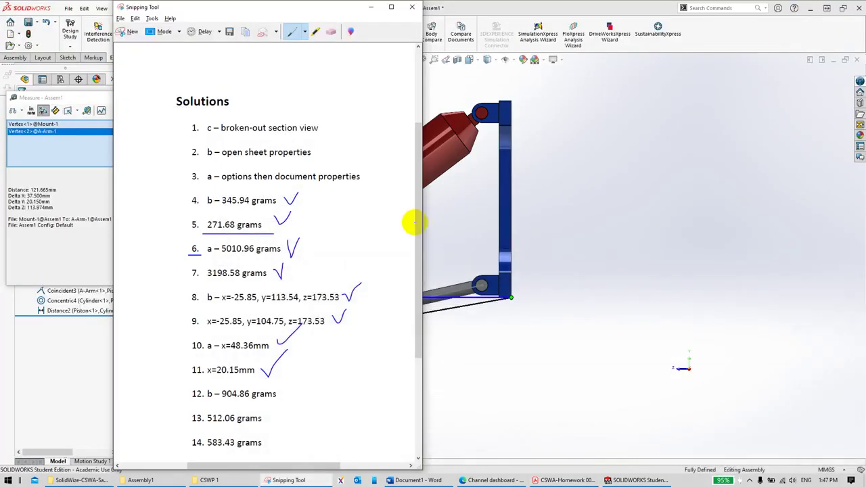
{"action": "left_click", "coordinate": [370, 7]}
{"action": "left_click", "coordinate": [174, 97]}
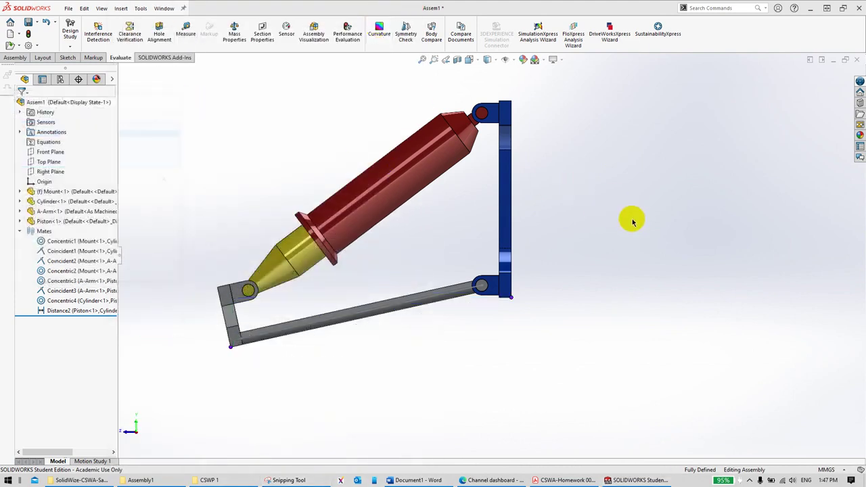
{"action": "scroll", "coordinate": [362, 177], "scroll_direction": "down", "scroll_amount": 3}
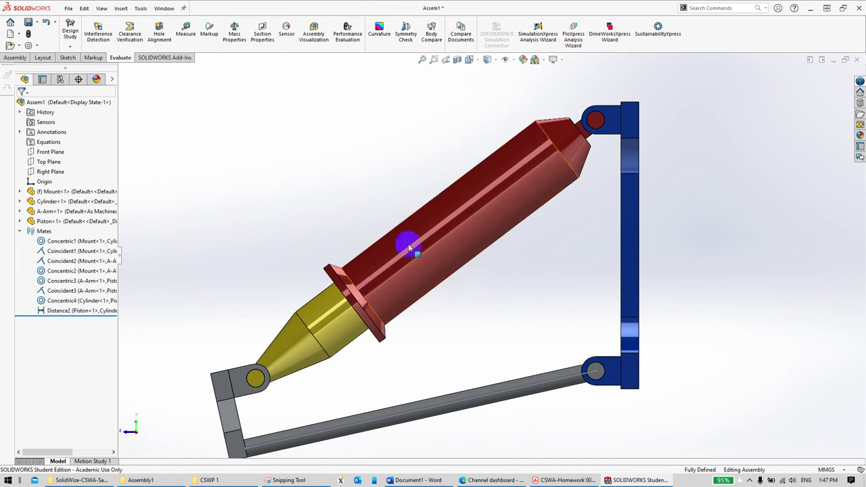
{"action": "scroll", "coordinate": [413, 249], "scroll_direction": "up", "scroll_amount": 1}
{"action": "scroll", "coordinate": [533, 347], "scroll_direction": "down", "scroll_amount": 1}
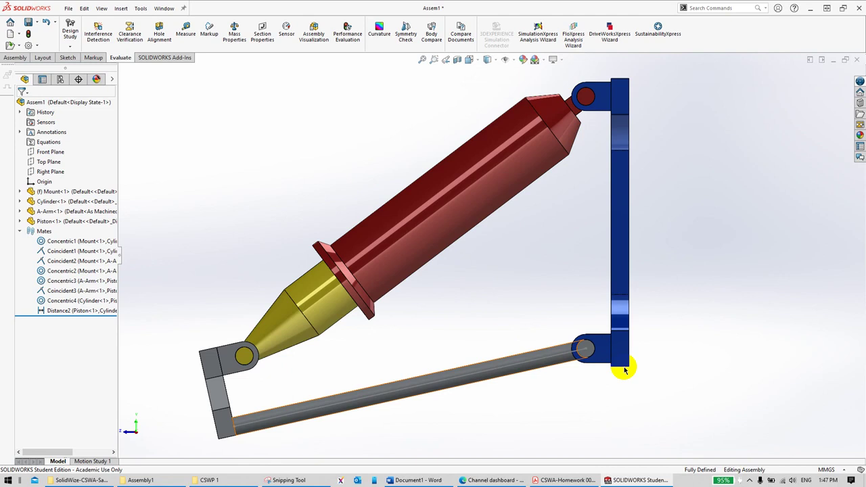